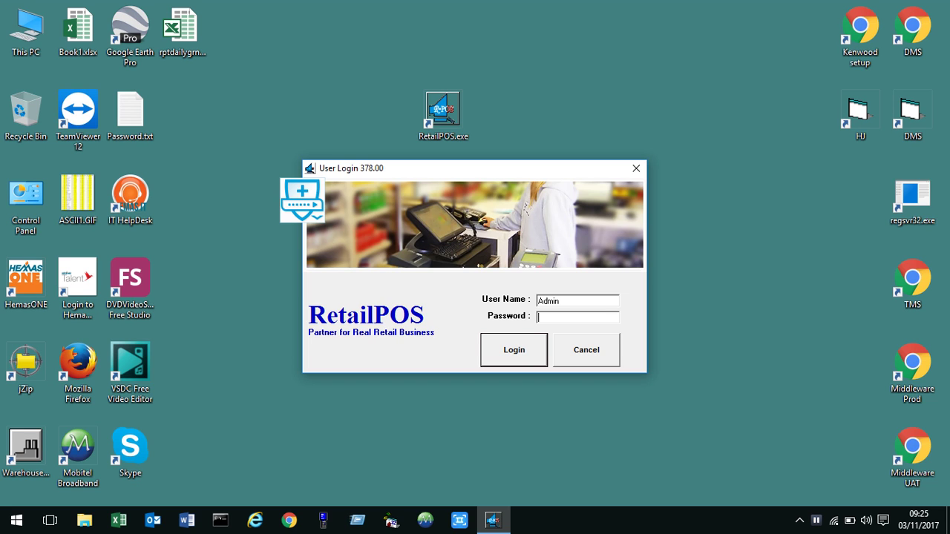
Log in as Admin by entering the administrator password.
text(1234)
key(Return)
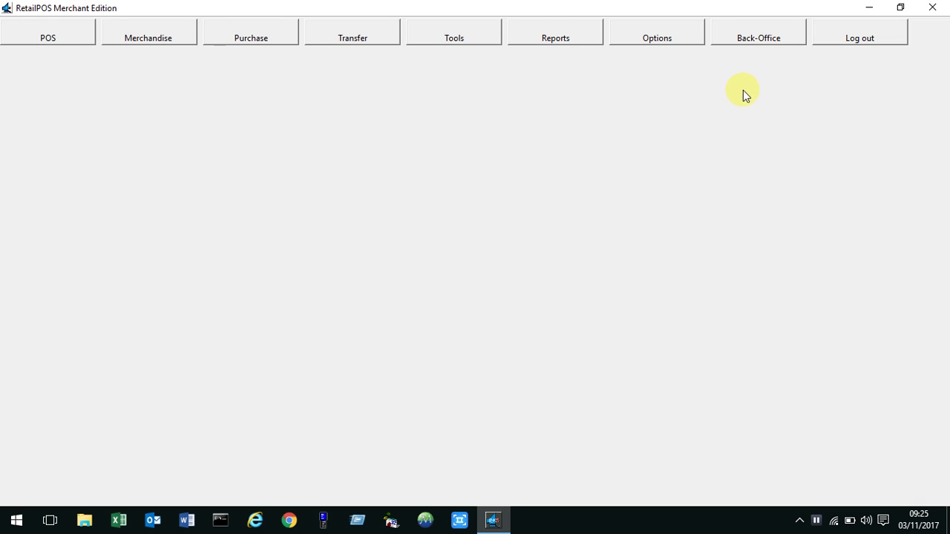
Scroll through the Back-Office Chart Of Accounts list, then close it.
click(774, 39)
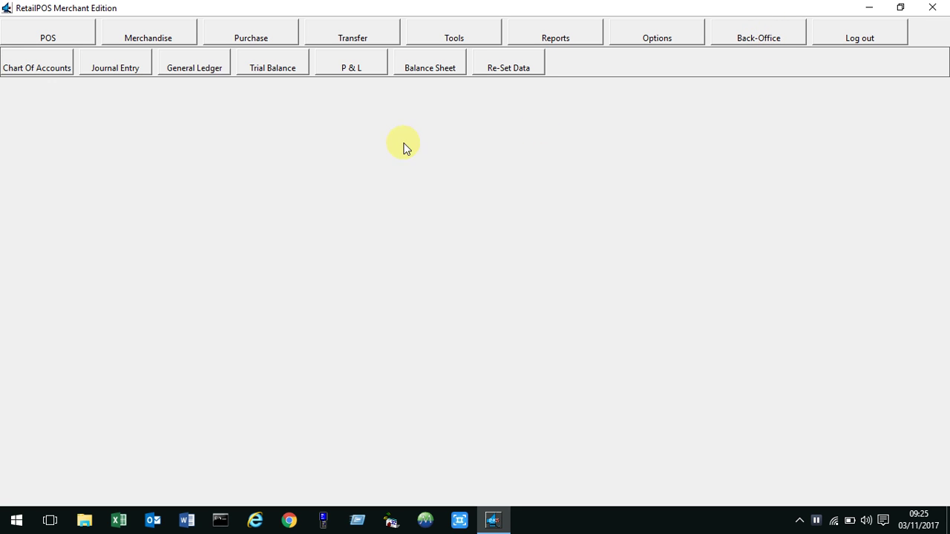
click(33, 73)
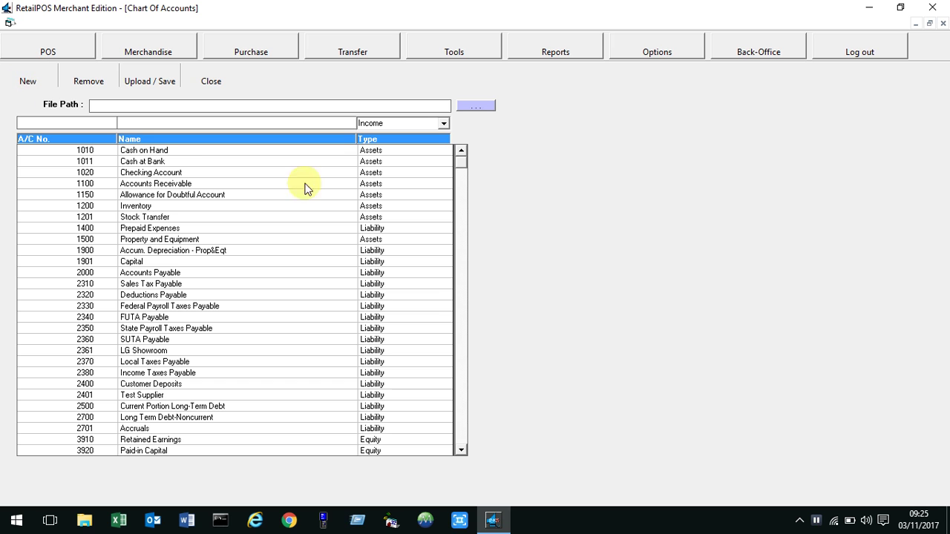
click(460, 441)
click(460, 441)
click(459, 170)
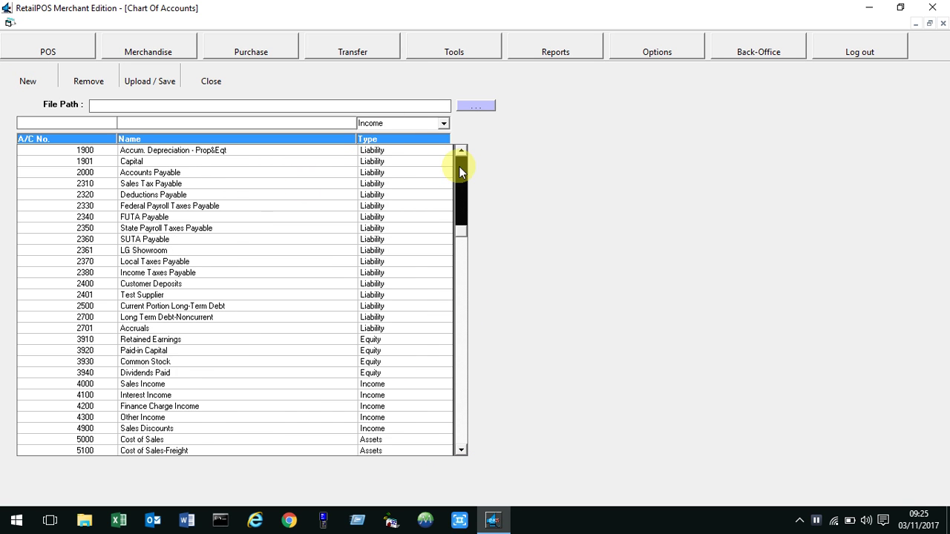
click(460, 171)
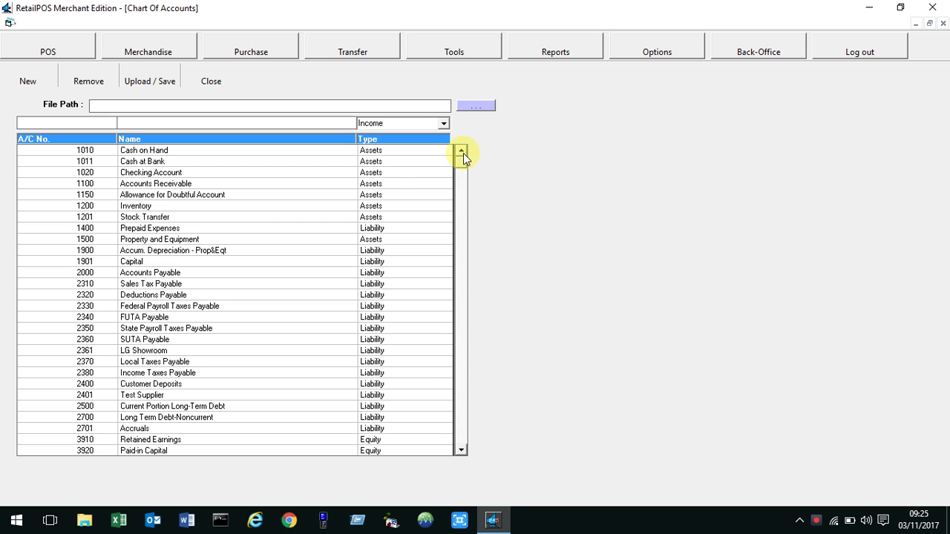
click(212, 82)
click(762, 41)
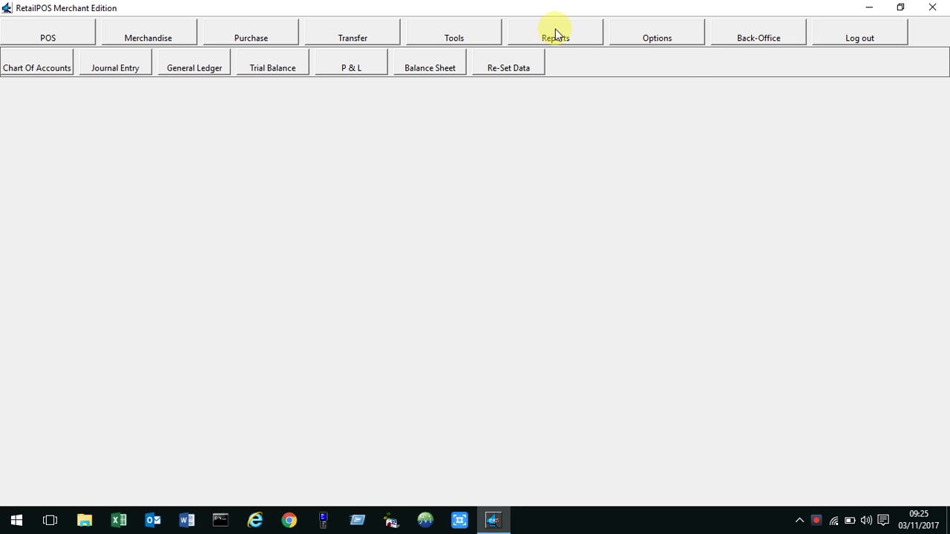
click(676, 37)
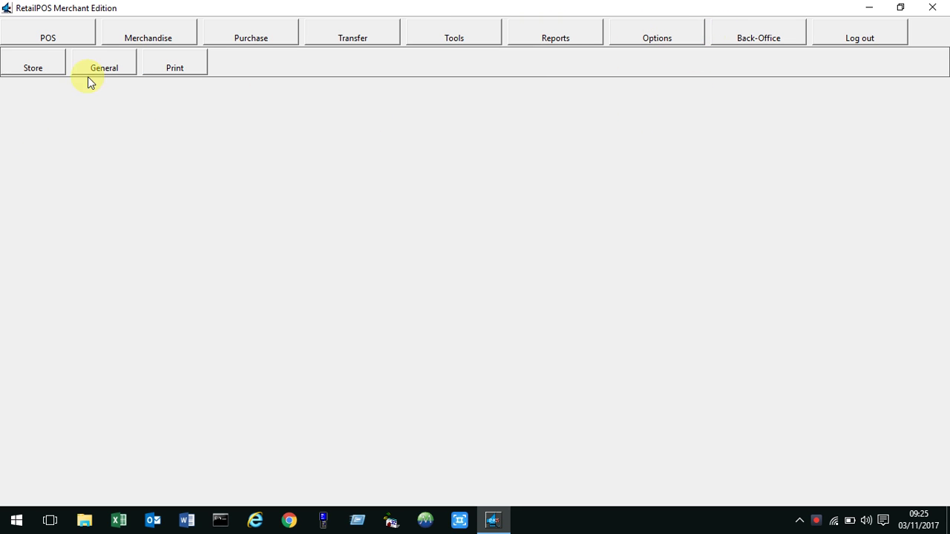
In Store options, delete the existing VISA tender credit entry.
click(37, 66)
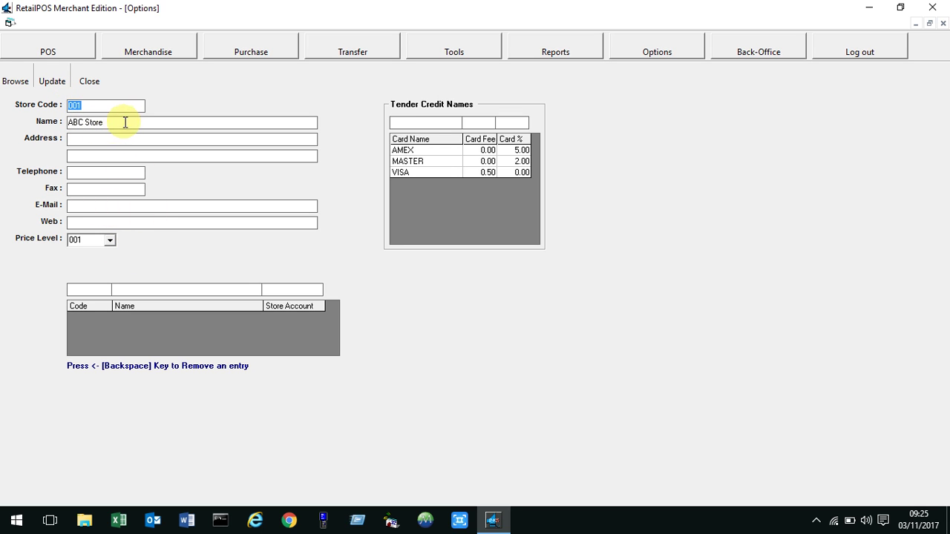
key(Tab)
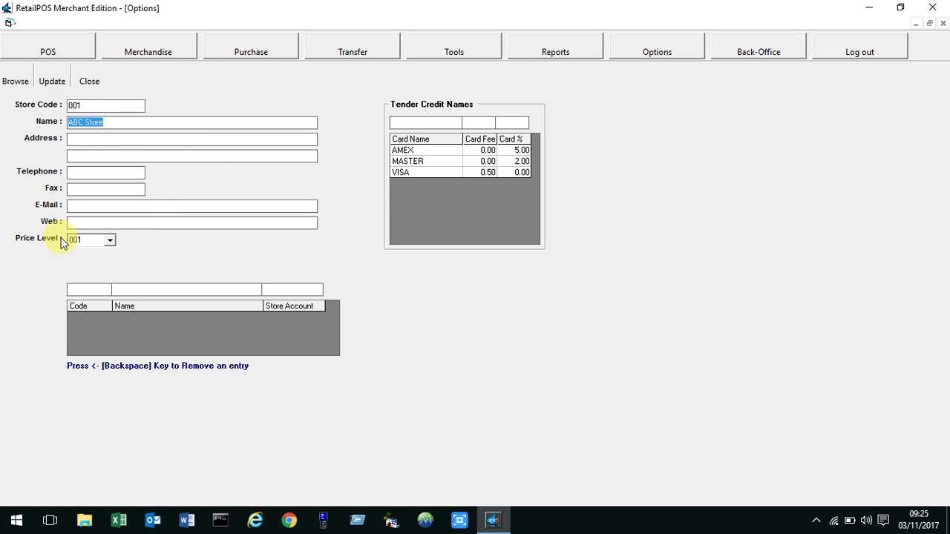
click(432, 173)
key(BackSpace)
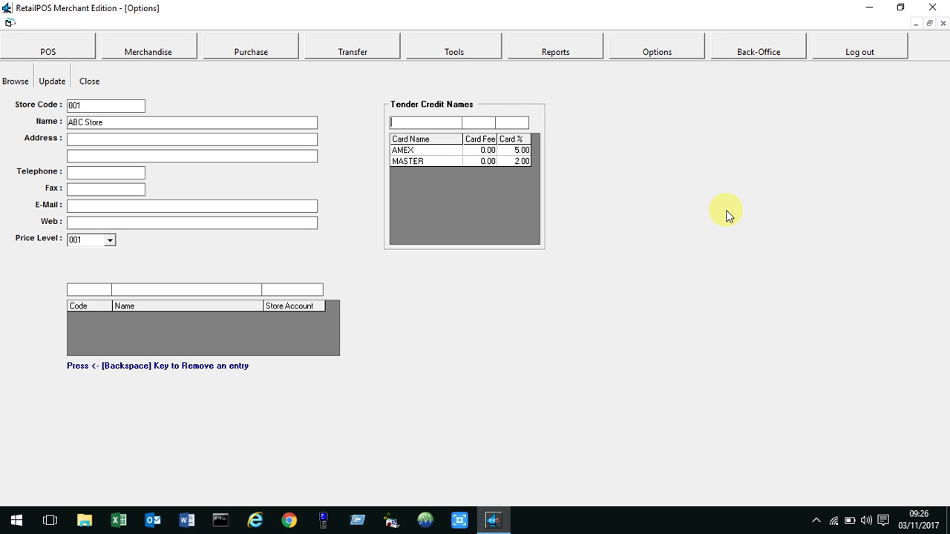
Add a VISA tender with a 0.50 card fee and close the store options.
text(VISA)
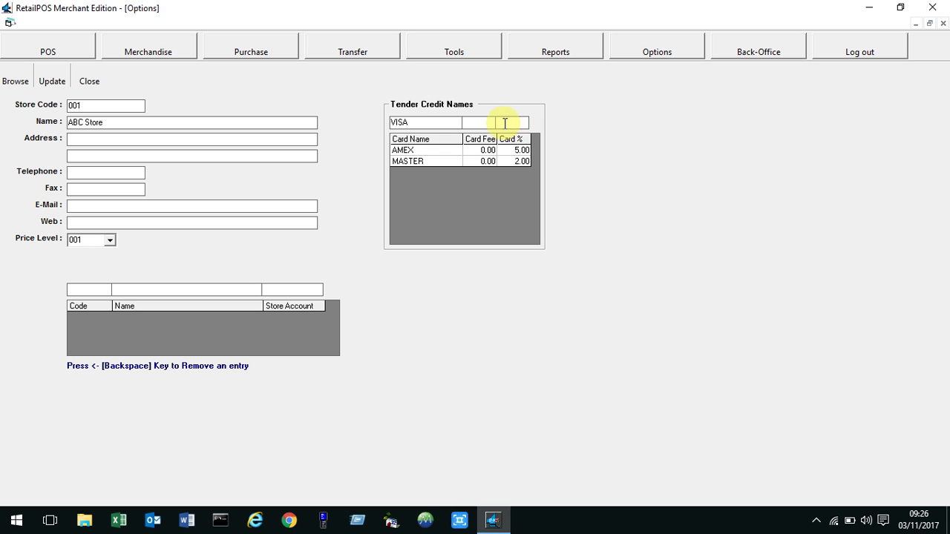
text(.5)
key(Return)
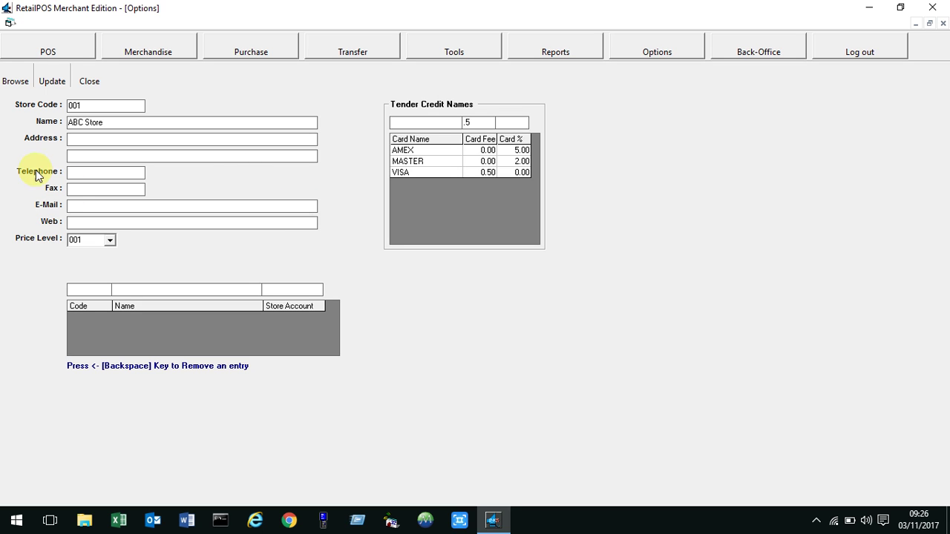
click(87, 79)
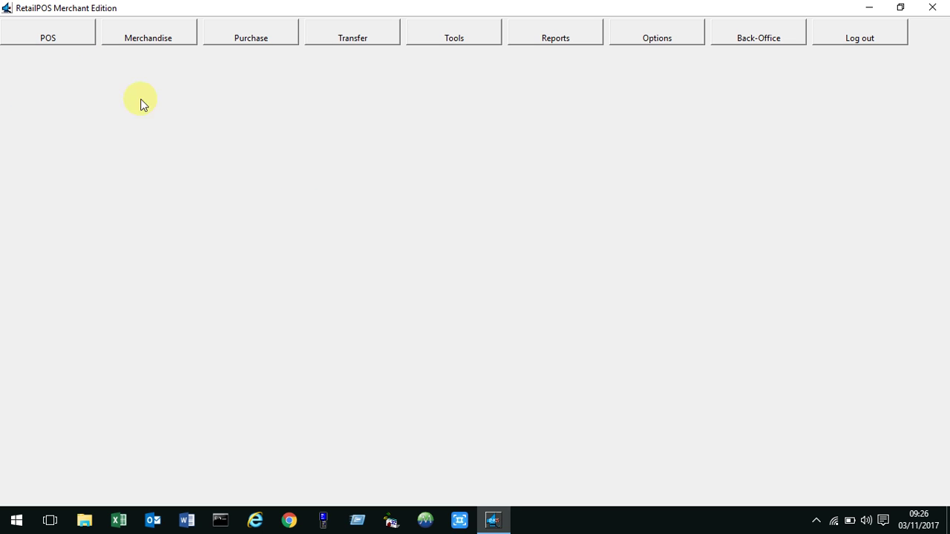
In General settings, review the account codes (Sales 4000, cost, stock, cash, bank, other income) and printer/display ports.
click(643, 40)
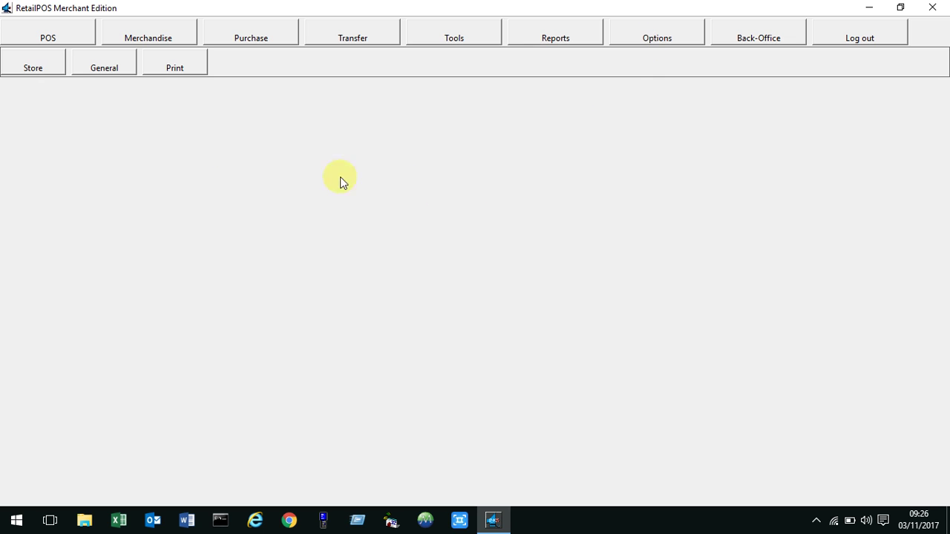
click(122, 69)
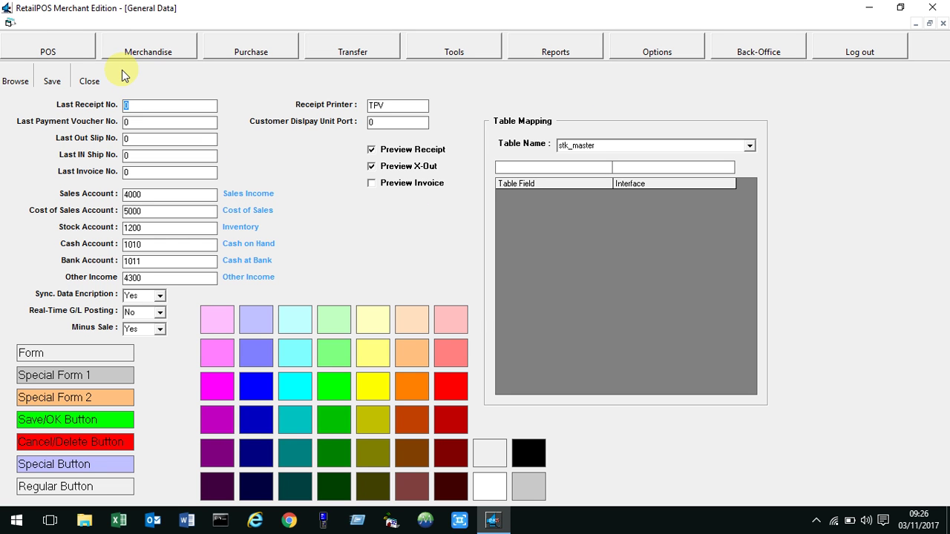
click(148, 195)
click(152, 210)
click(152, 227)
click(152, 243)
click(155, 261)
click(149, 276)
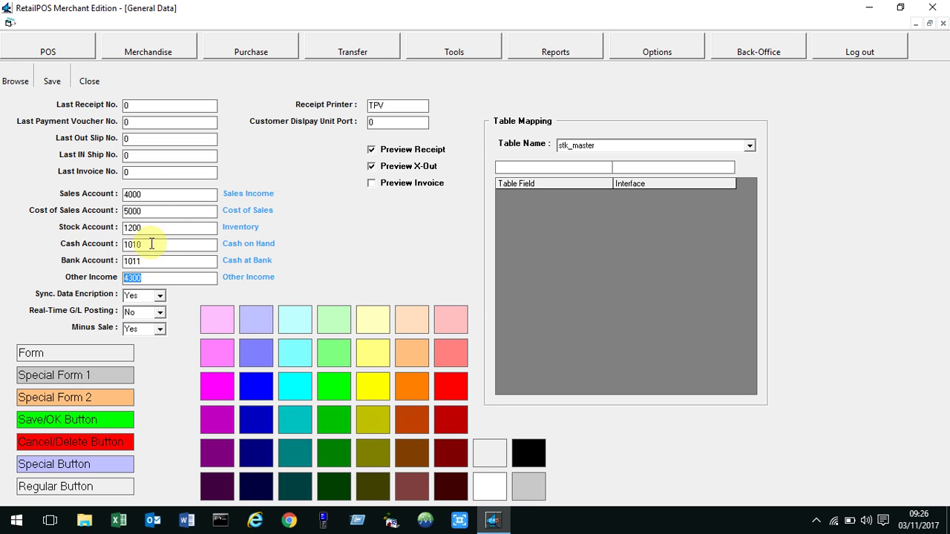
click(396, 105)
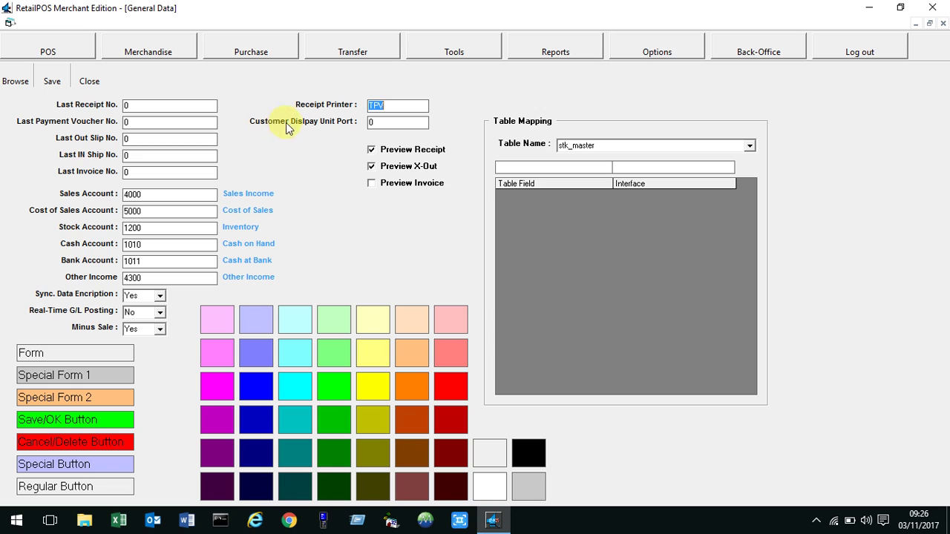
click(391, 123)
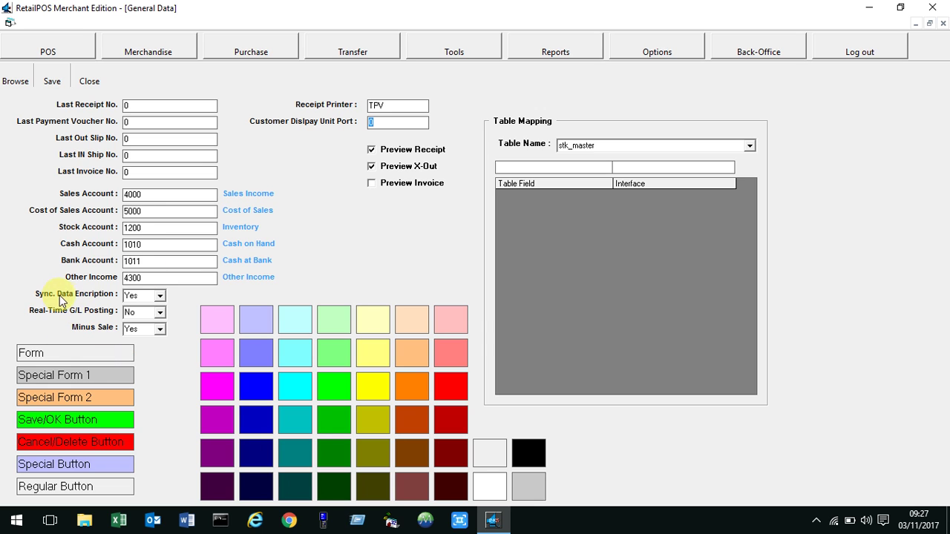
Switch Sync. Data Encription to No, then restore it to Yes.
click(150, 297)
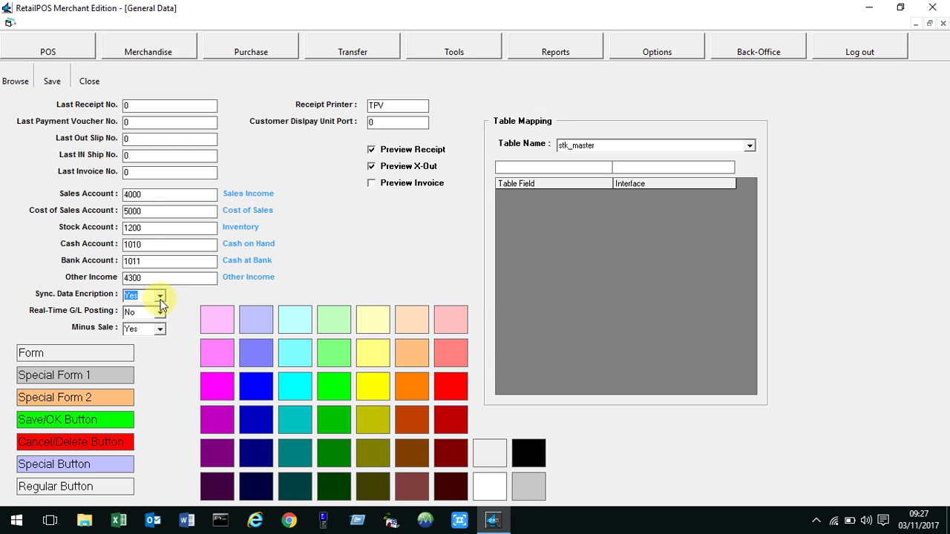
click(150, 296)
click(161, 295)
click(146, 317)
click(137, 296)
click(141, 318)
click(148, 295)
click(143, 306)
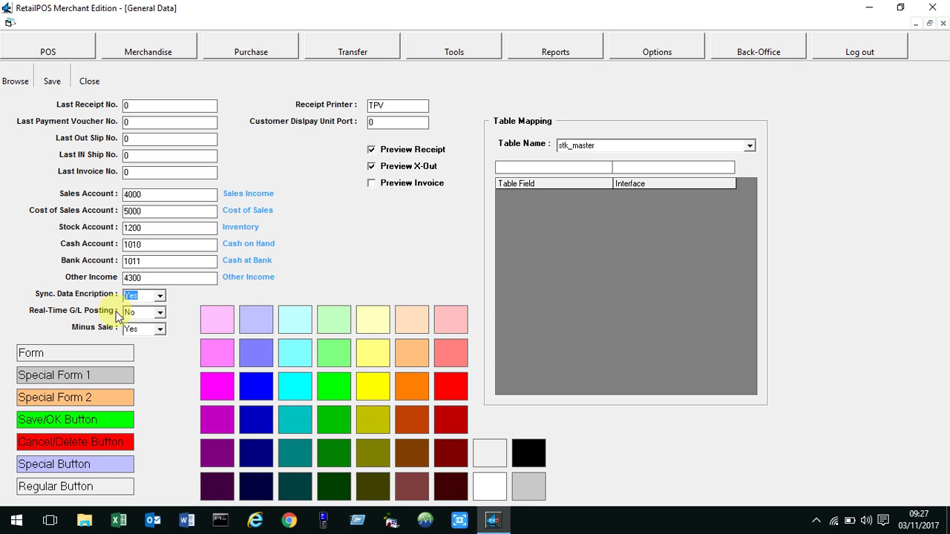
Turn Real-Time G/L Posting on and back off, then check the Minus Sale setting.
click(144, 313)
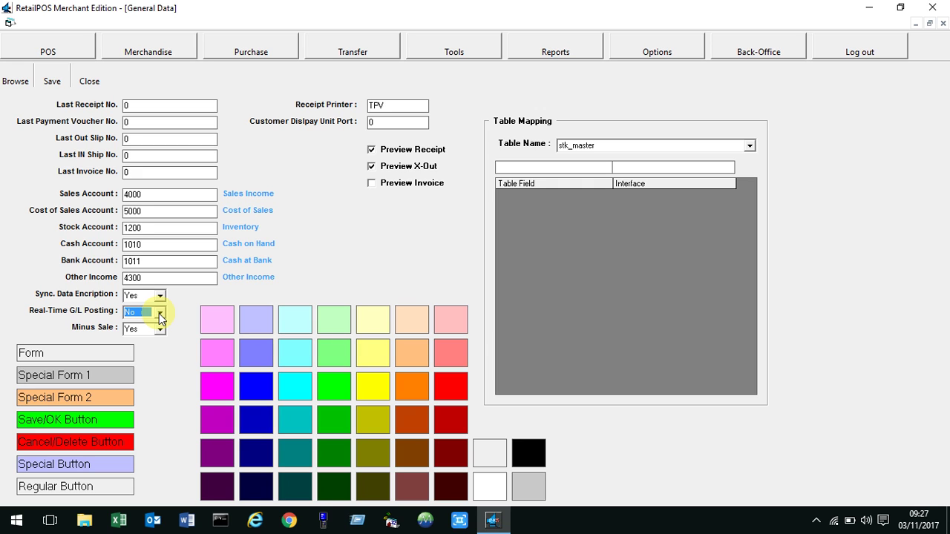
click(158, 315)
click(152, 322)
click(159, 316)
click(144, 334)
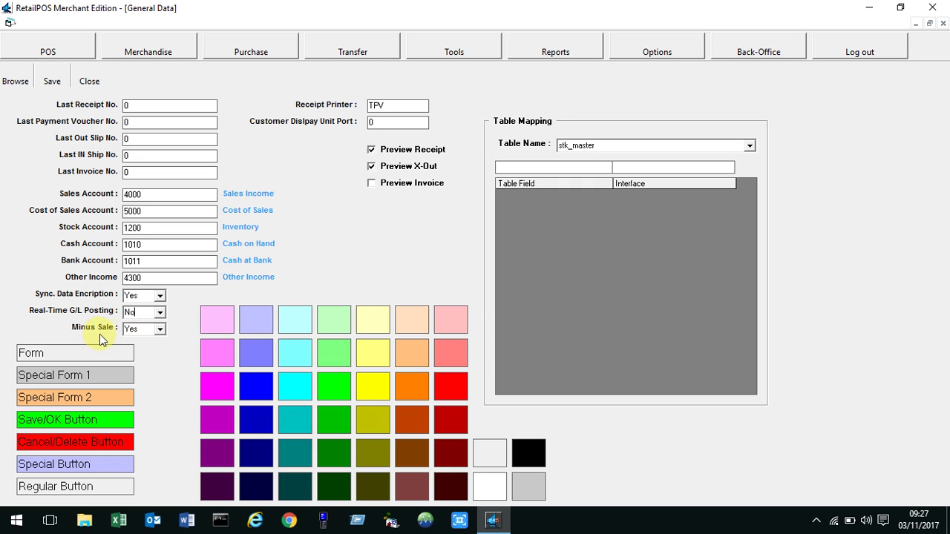
click(131, 329)
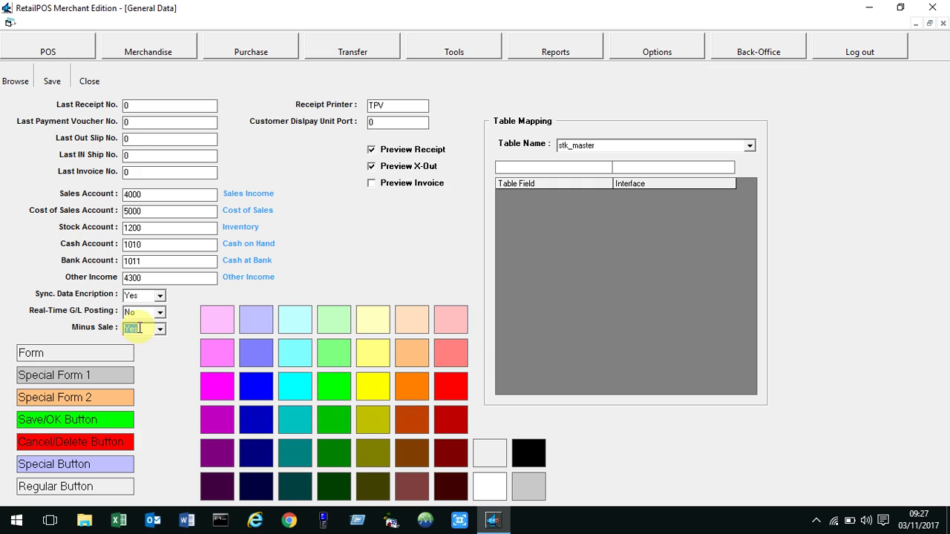
click(145, 329)
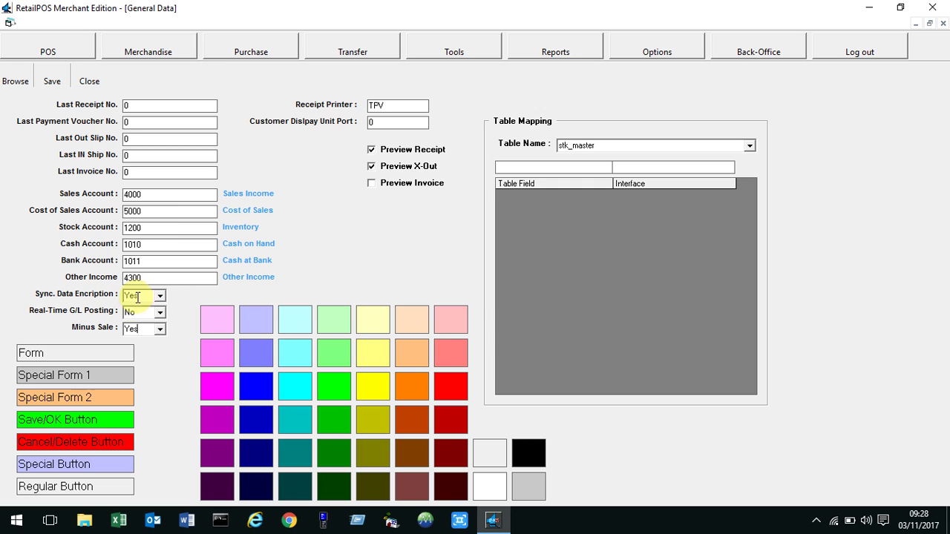
click(150, 333)
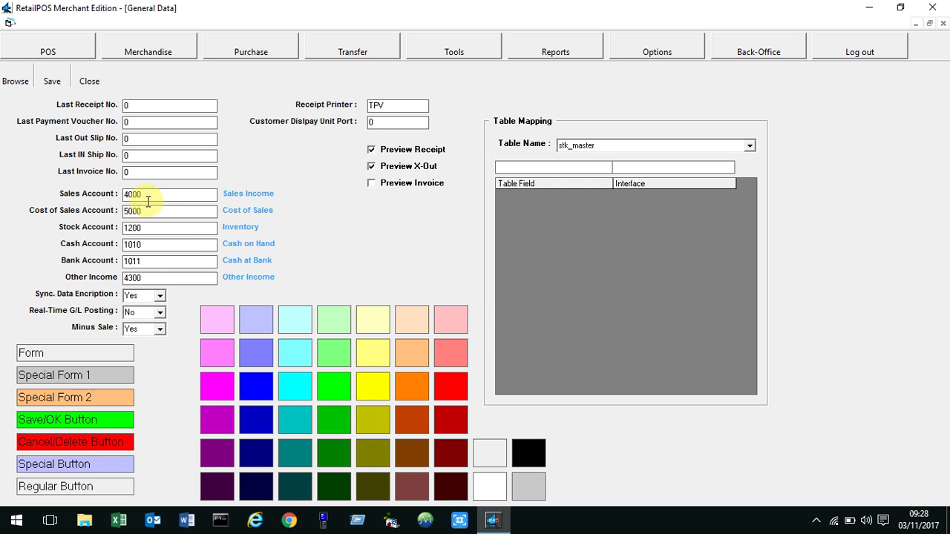
click(145, 329)
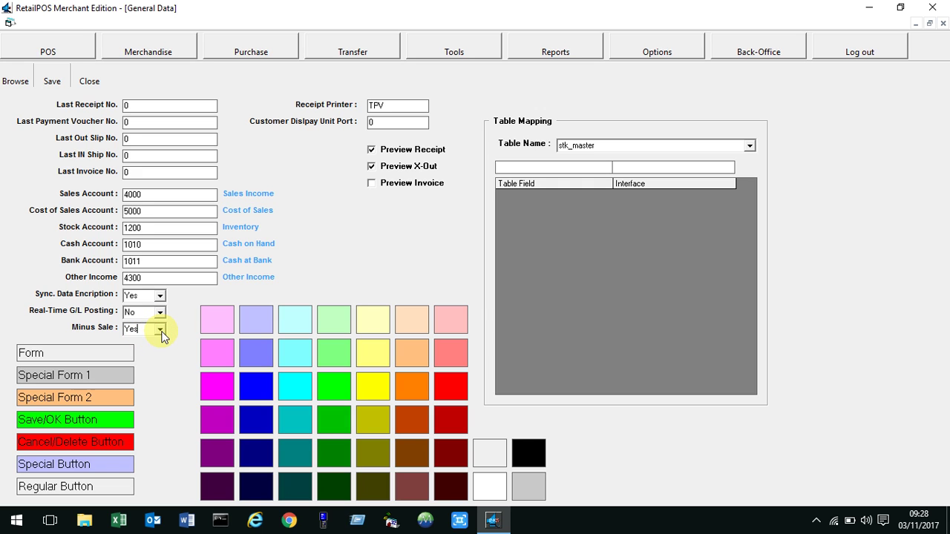
click(160, 331)
click(166, 329)
Load the stk_master table mapping, inspect the stk_TaxPct to VAT row, and close General settings.
click(749, 146)
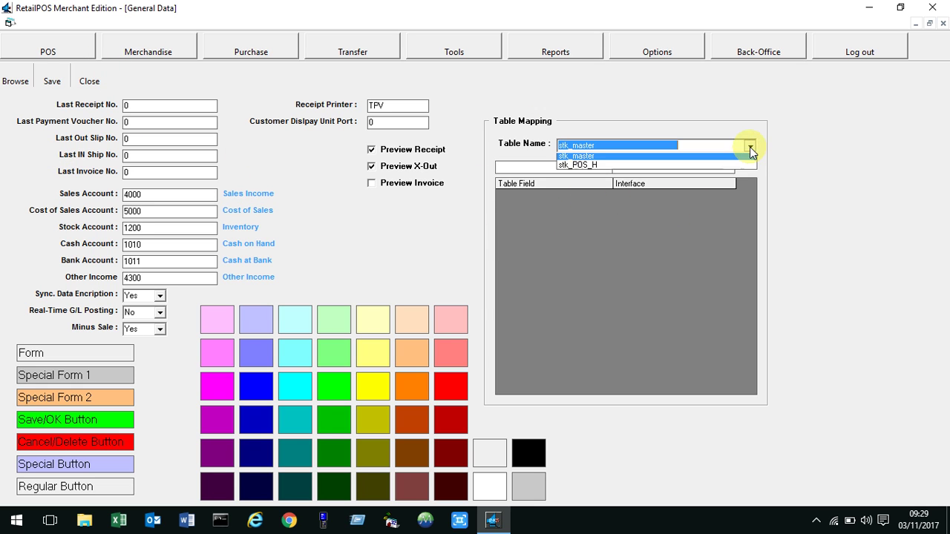
click(692, 159)
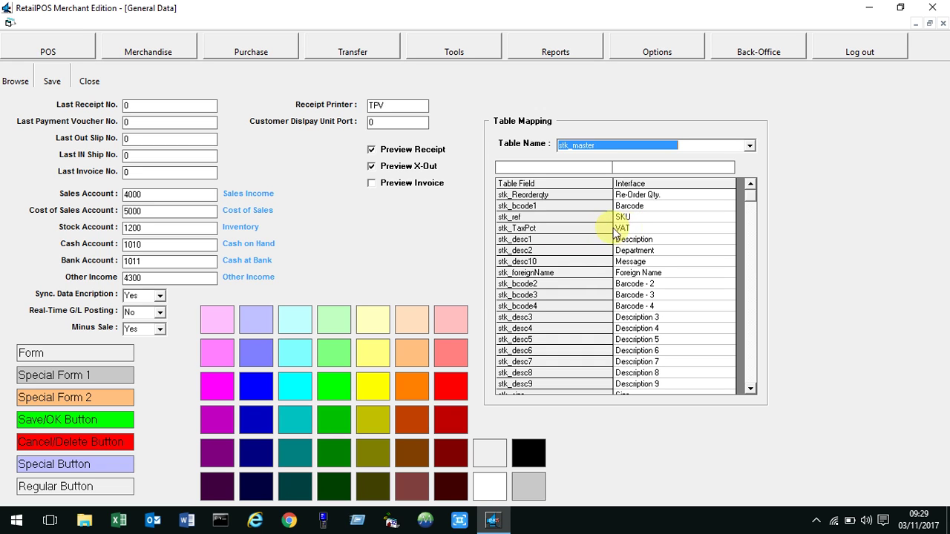
click(635, 228)
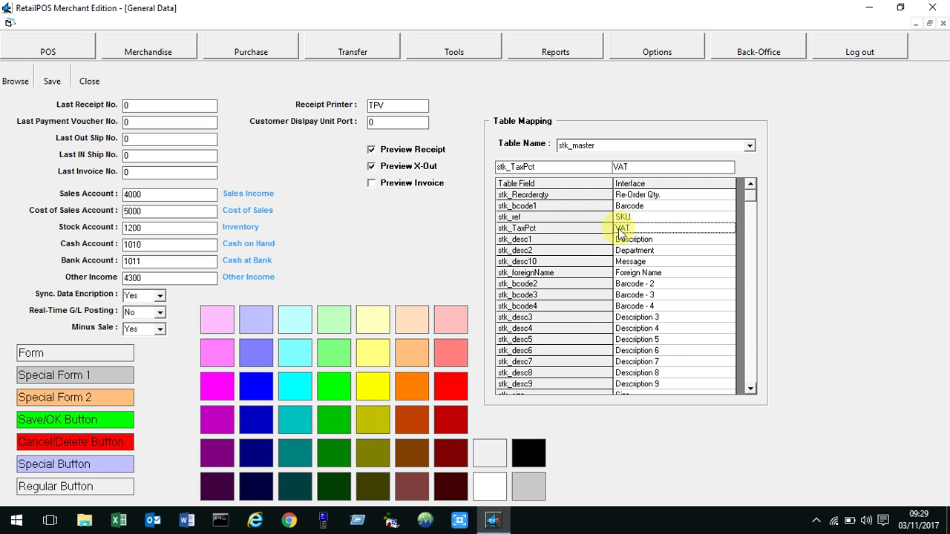
click(89, 82)
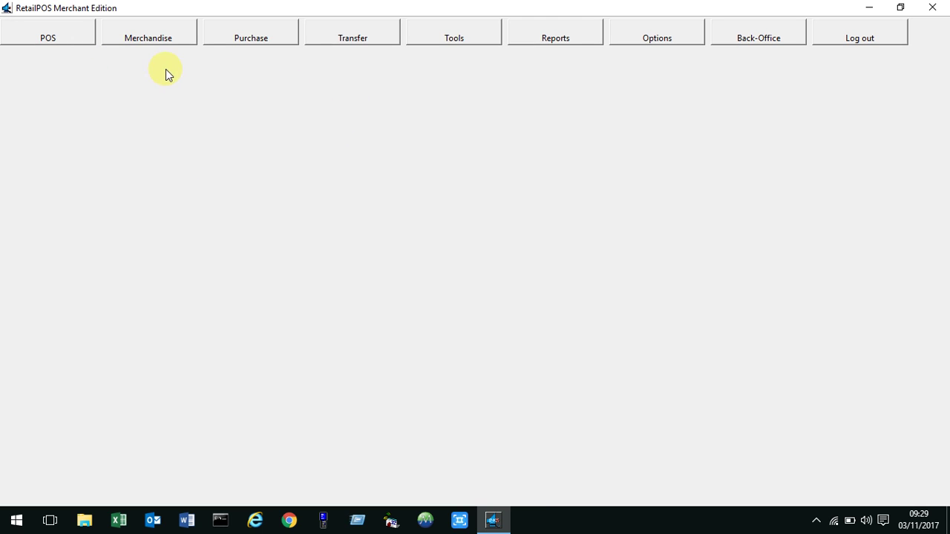
click(144, 36)
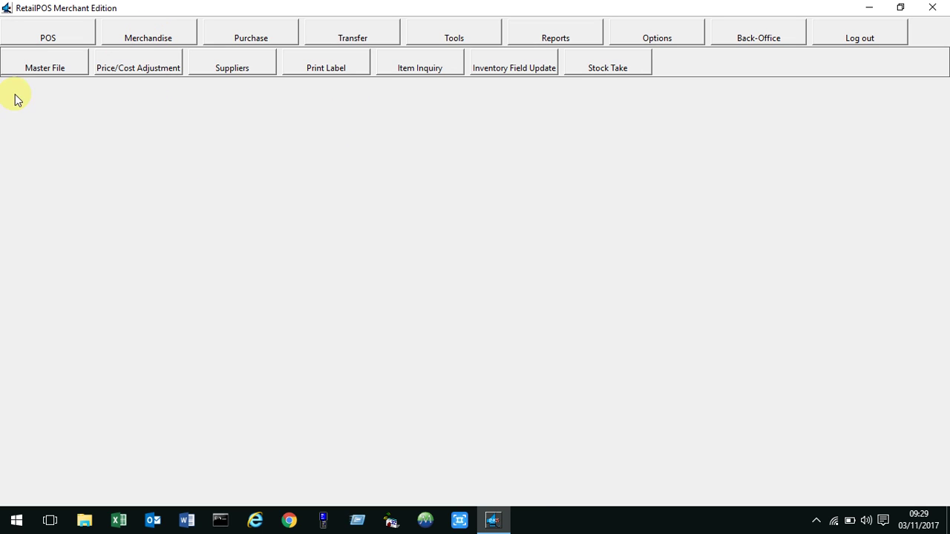
click(43, 69)
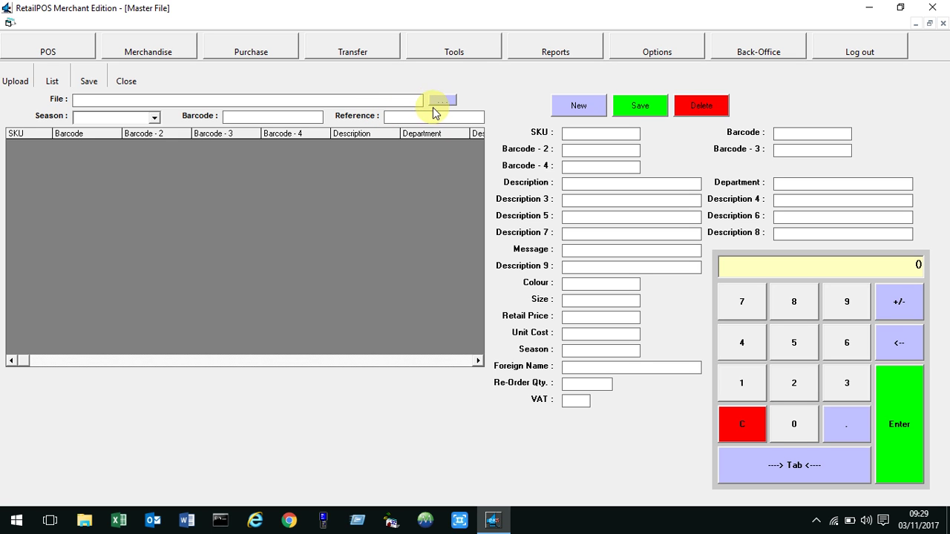
click(441, 100)
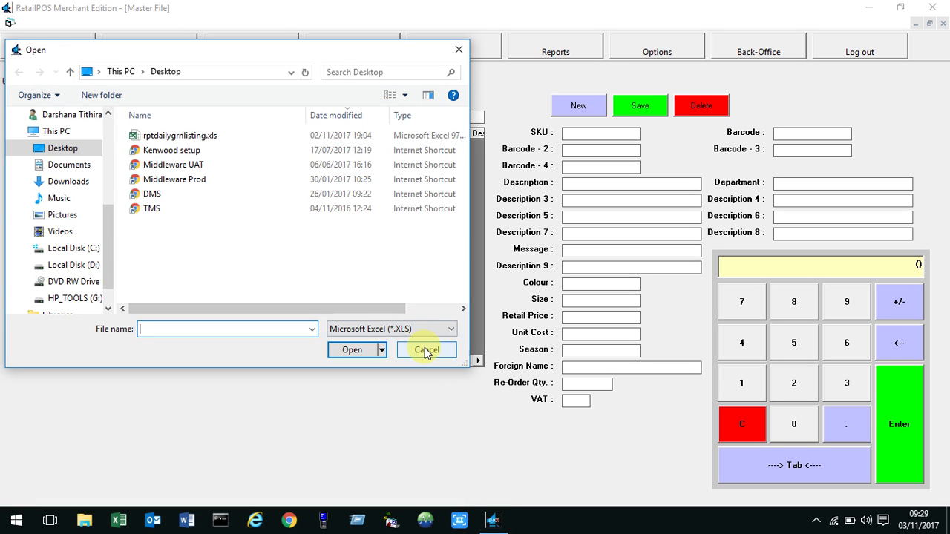
click(426, 351)
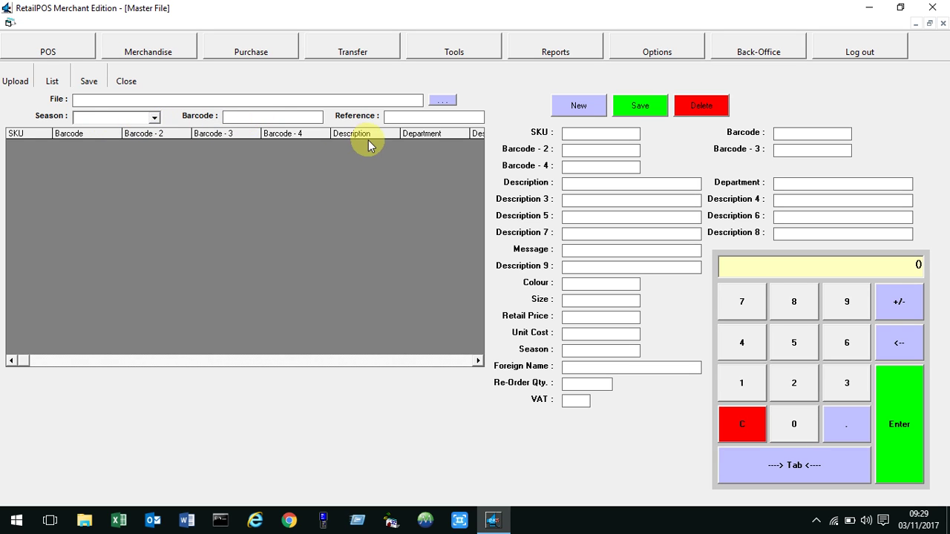
click(414, 119)
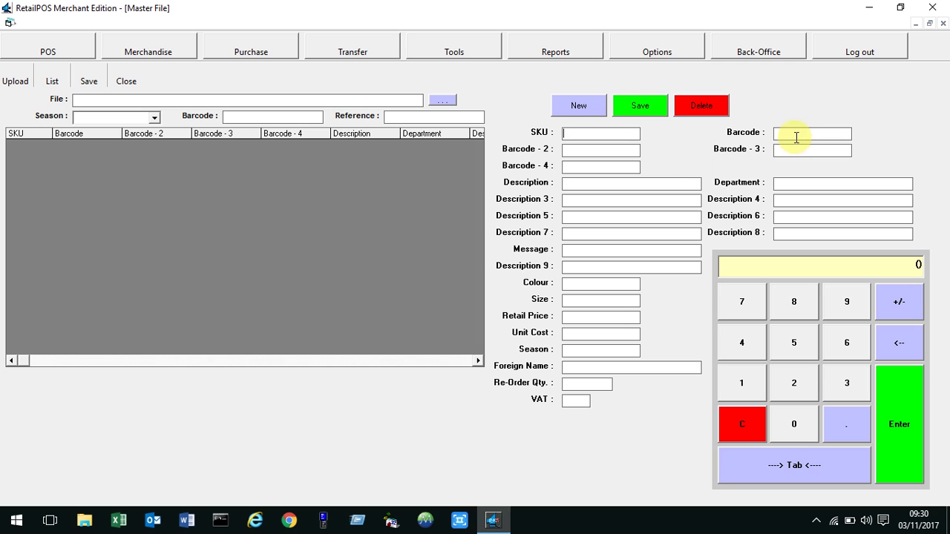
Step through the fourth barcode, size, retail price, unit cost and foreign name fields, then close Master File.
click(586, 165)
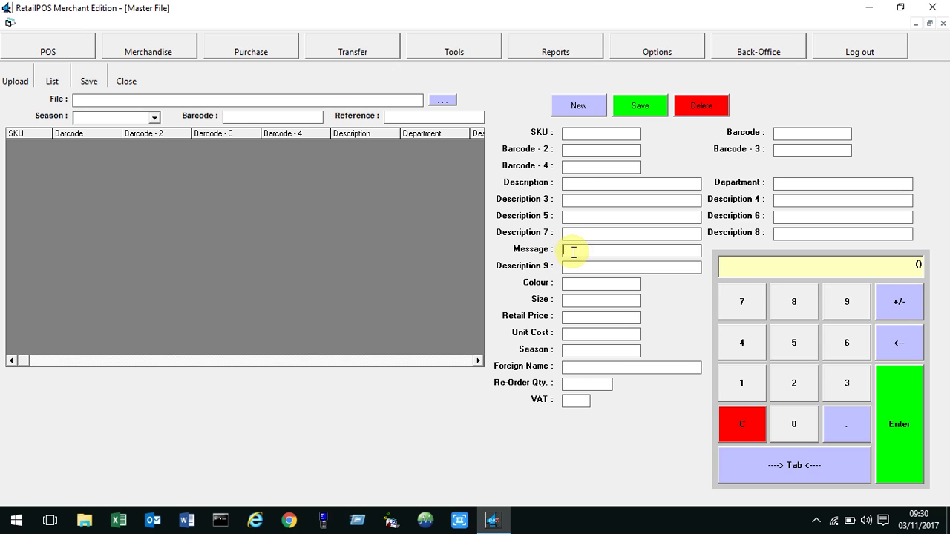
click(568, 300)
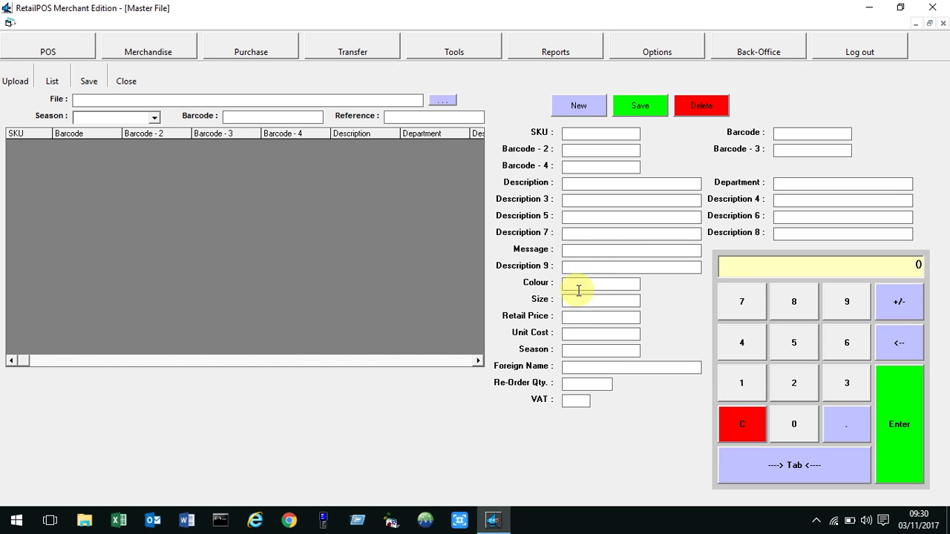
click(608, 317)
click(601, 333)
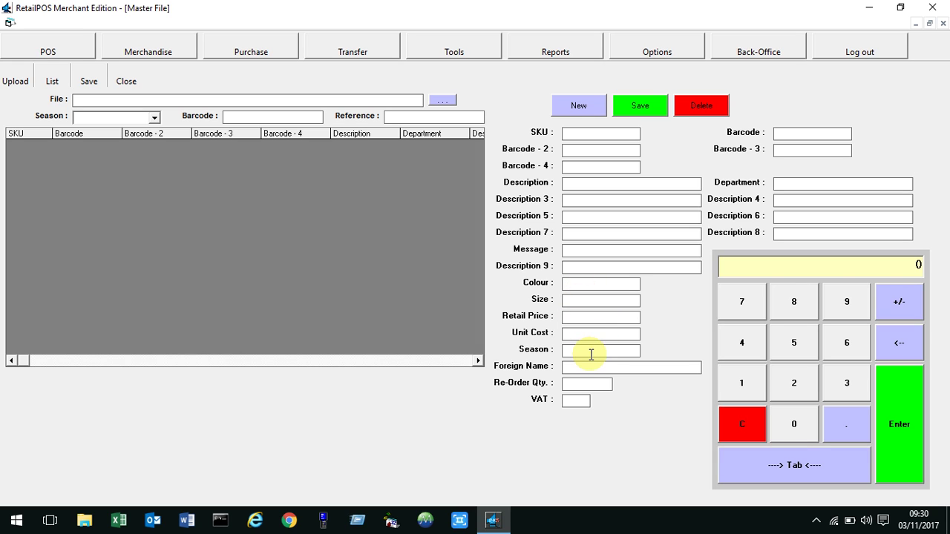
click(581, 366)
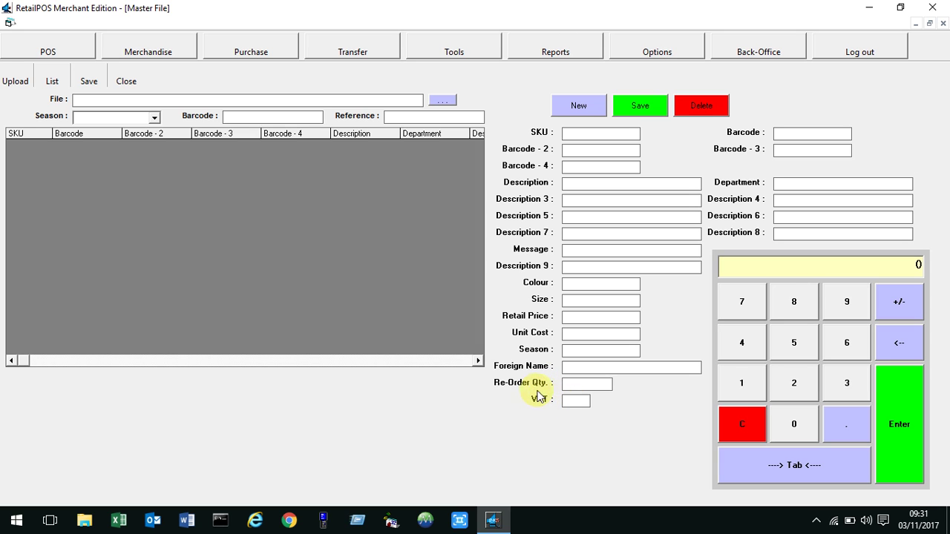
click(127, 81)
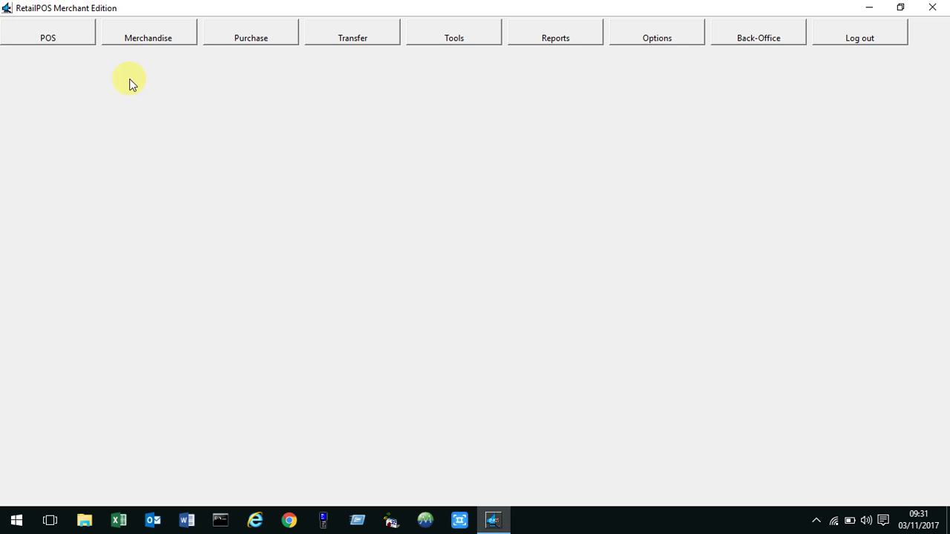
In General settings, relabel the stk_master stk_TaxPct mapping from VAT to TAX and close.
click(672, 41)
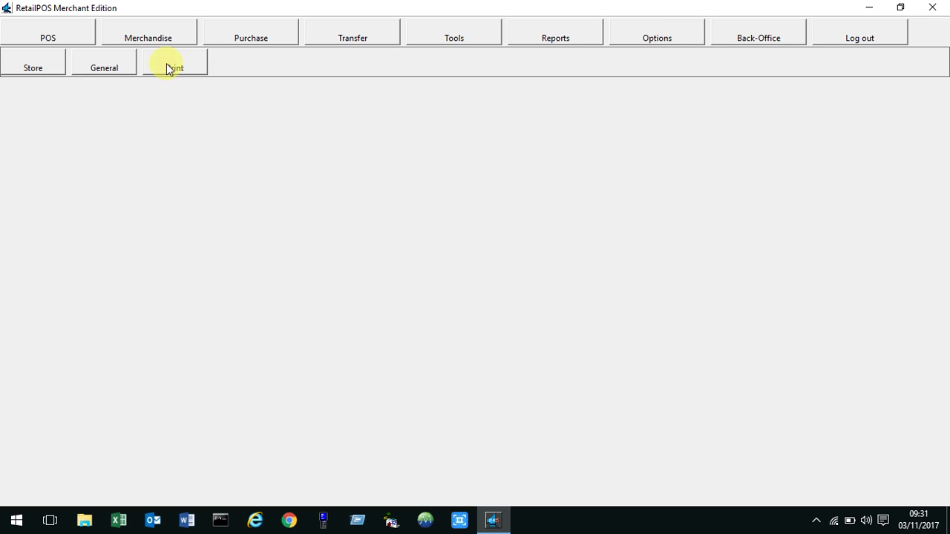
click(113, 68)
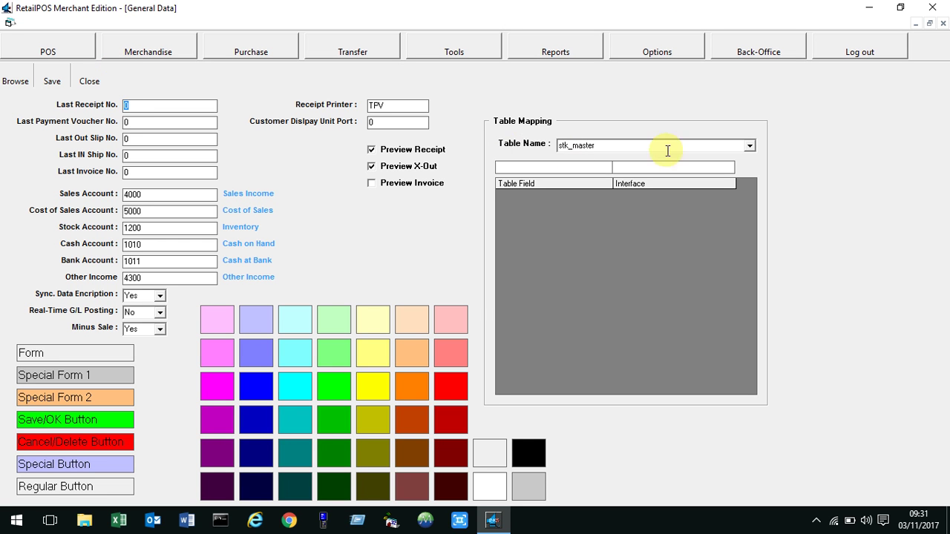
click(750, 145)
click(674, 155)
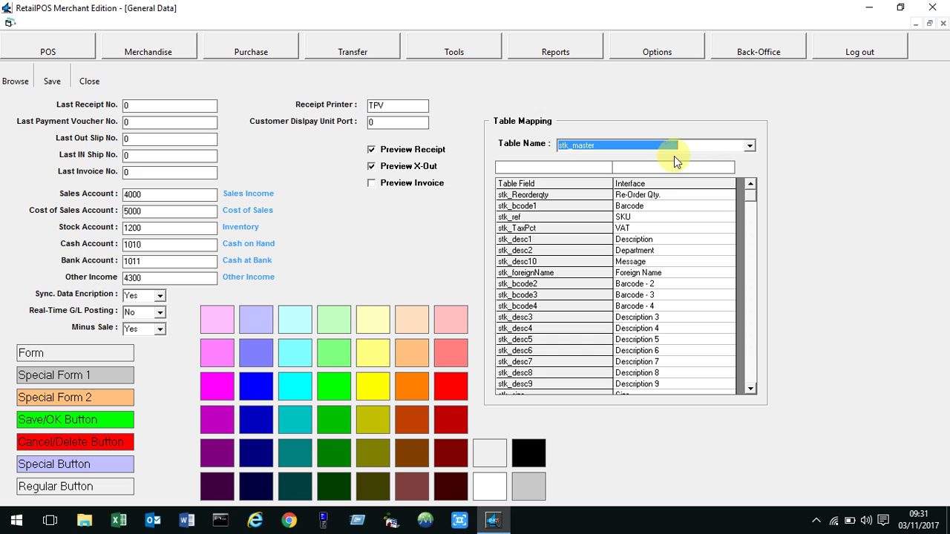
click(621, 228)
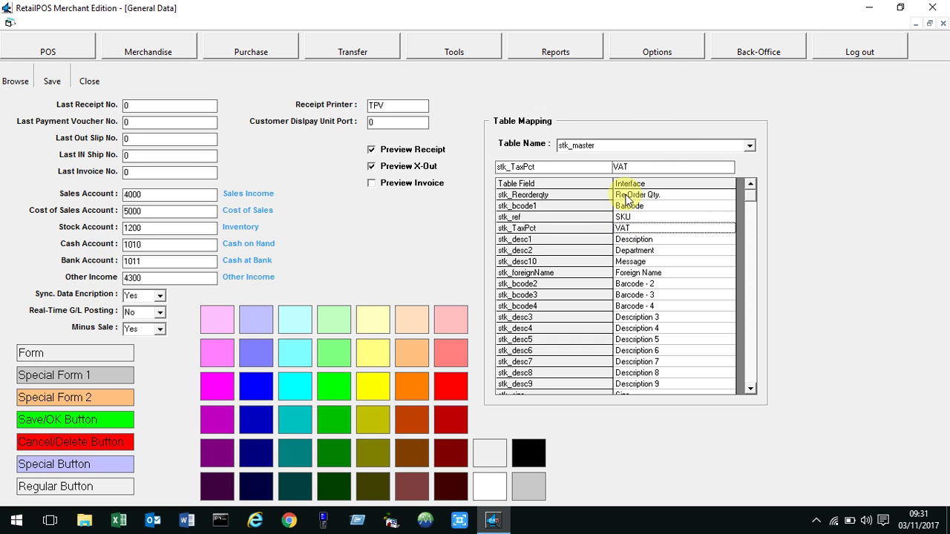
drag(639, 165, 601, 170)
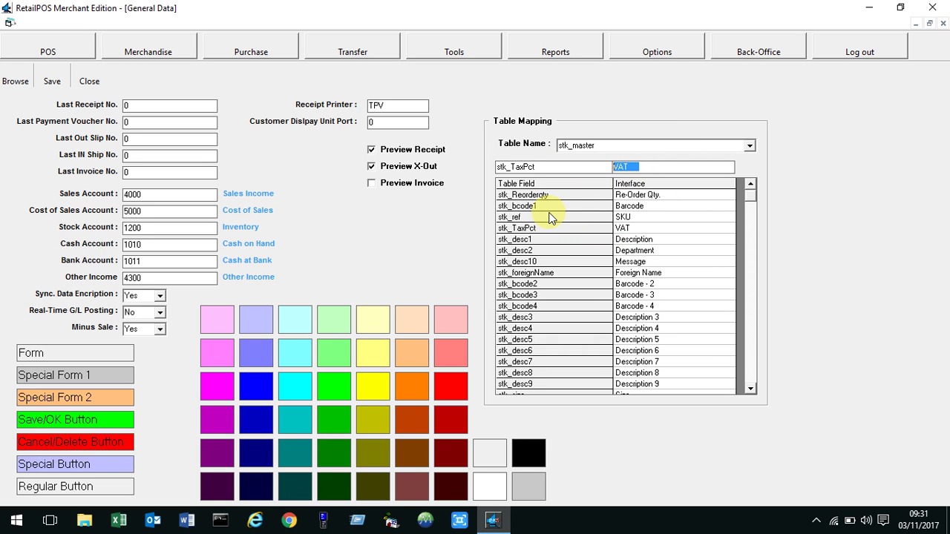
text(TAX)
key(Return)
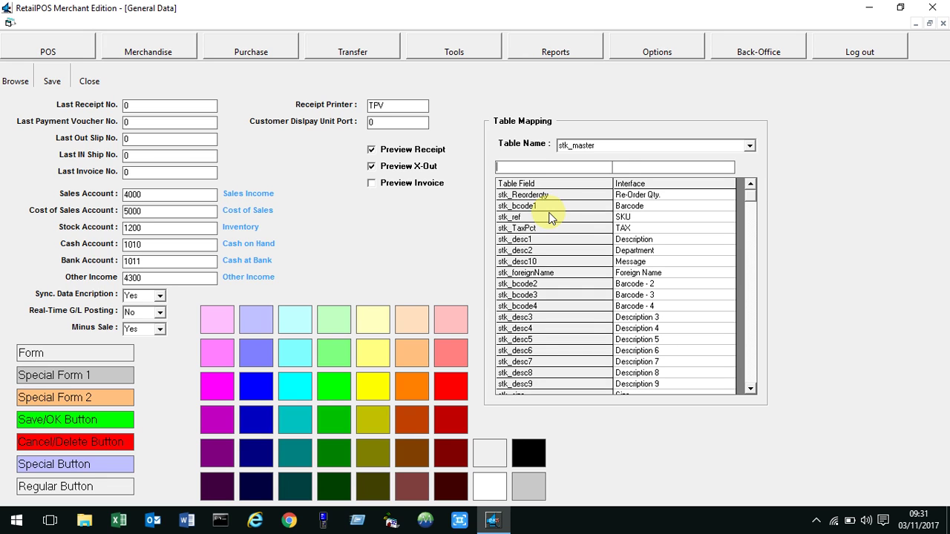
click(89, 73)
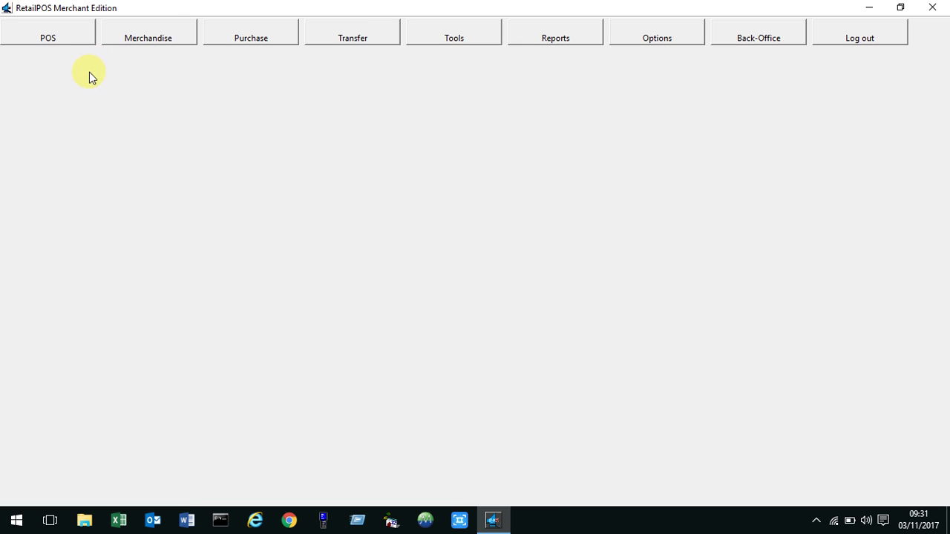
Open Merchandise > Master File and enter 1 in the barcode search.
click(151, 42)
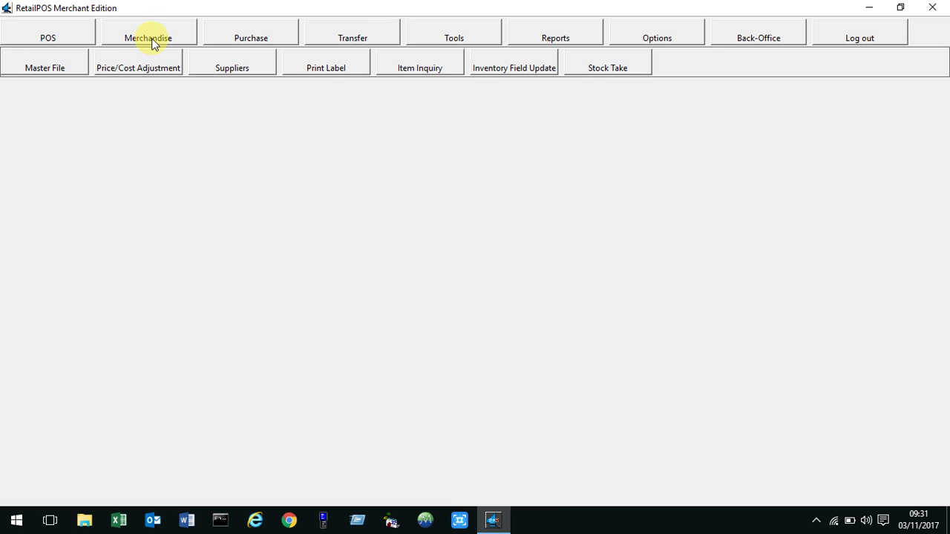
click(52, 69)
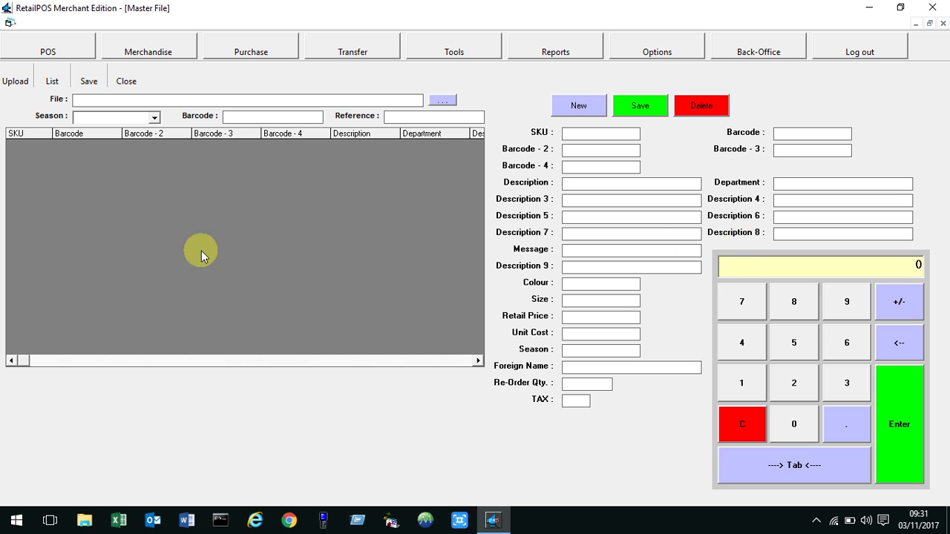
click(241, 116)
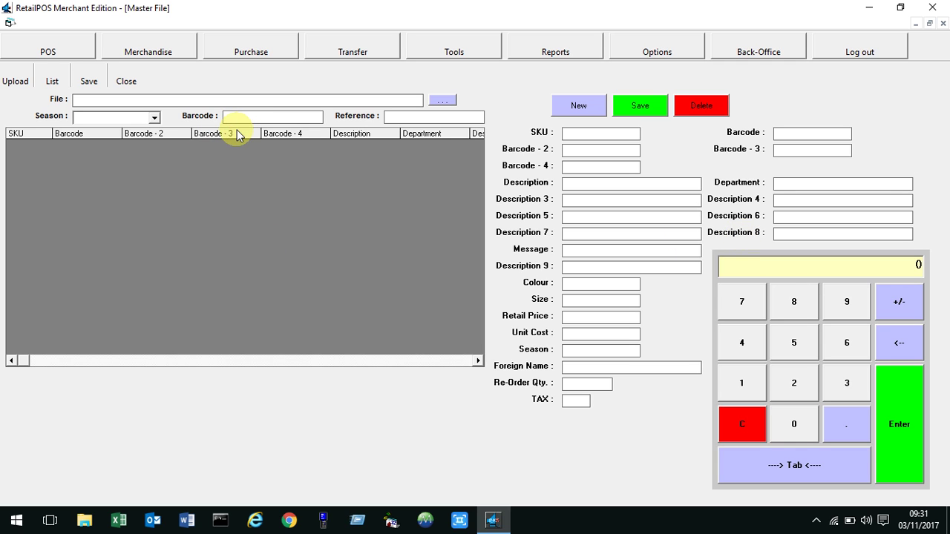
text(1)
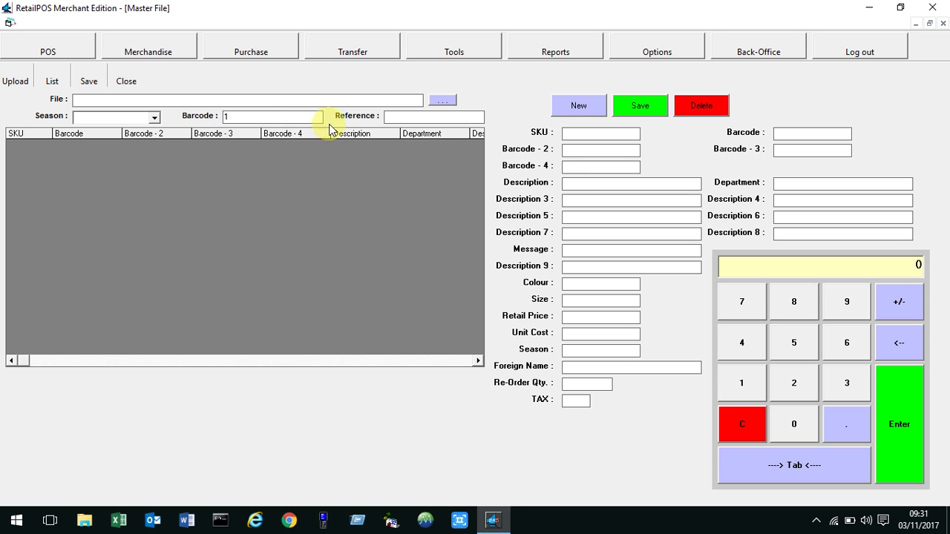
Try filtering by season 1, then clear the season filter back to blank.
click(154, 117)
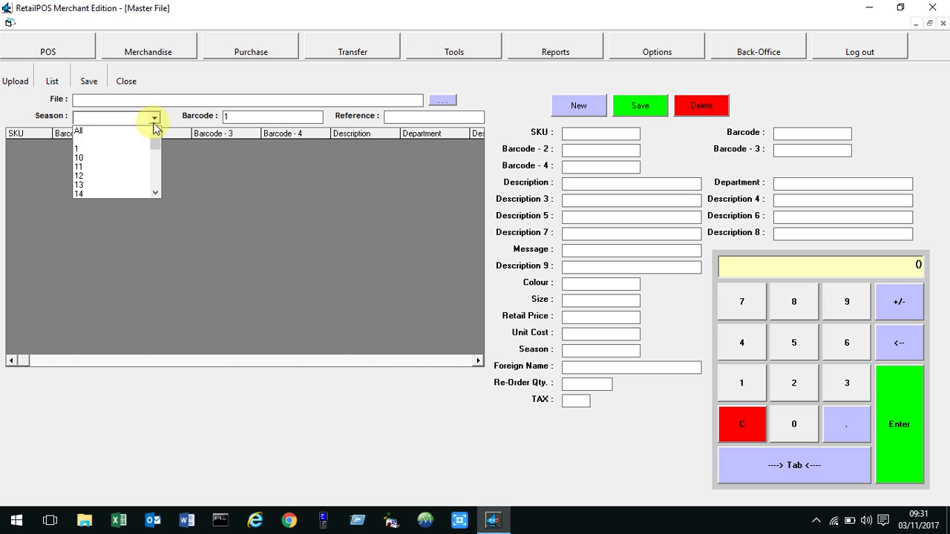
click(111, 149)
click(242, 115)
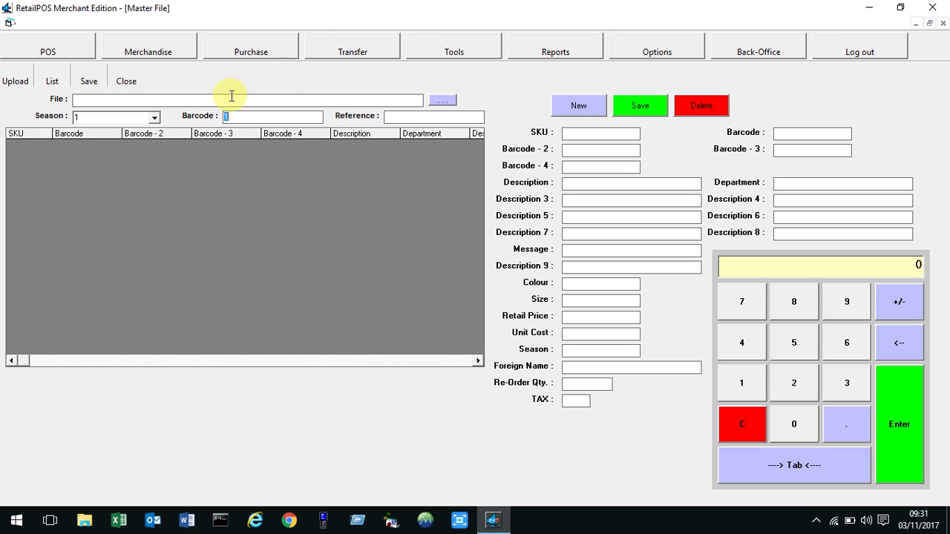
click(147, 118)
click(155, 131)
click(155, 132)
click(141, 140)
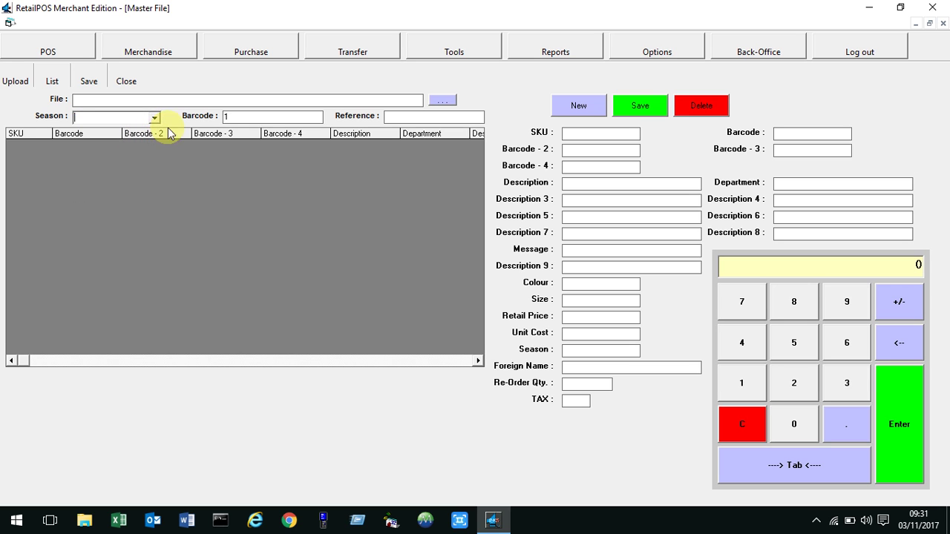
Close and reopen the Master File form, entering 1 as the barcode filter.
click(126, 80)
click(137, 59)
click(40, 72)
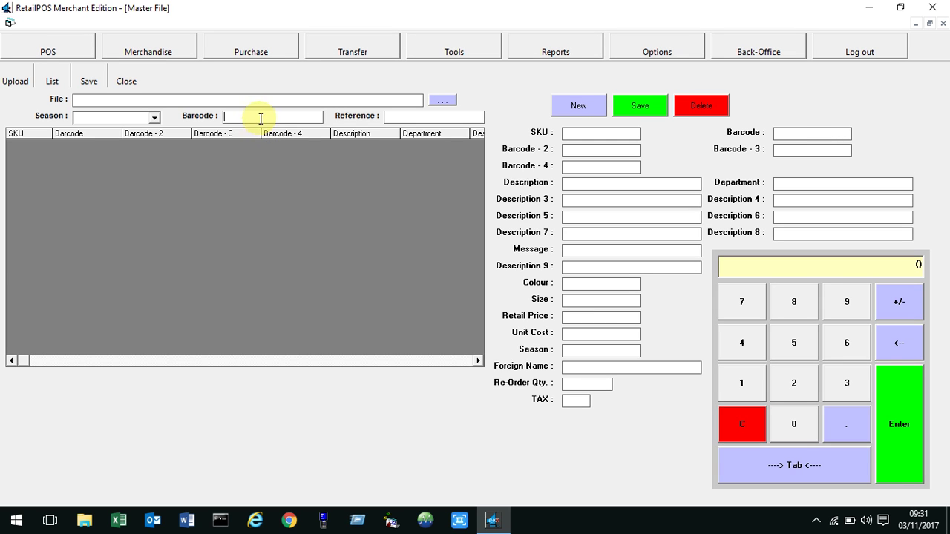
text(1)
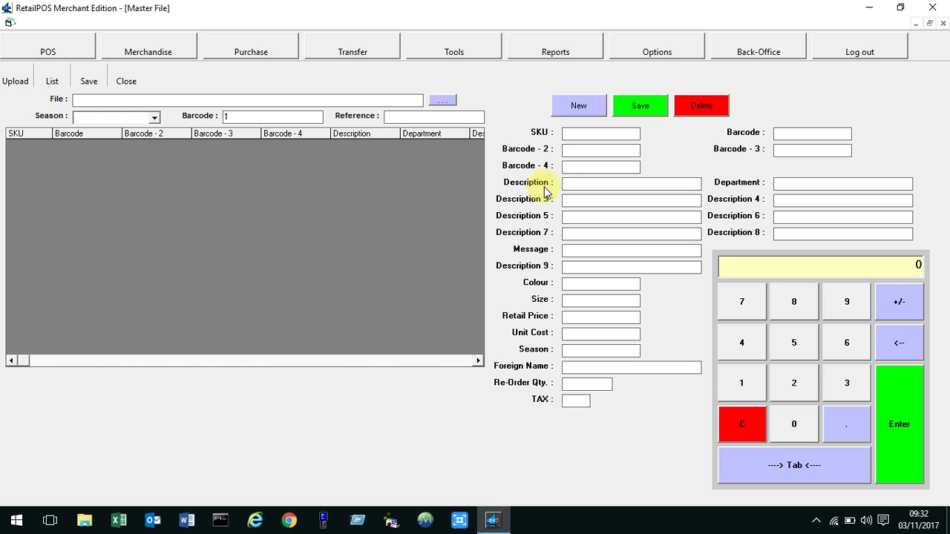
Start a new item with SKU 9999, barcode 123456789 and description 'Item for Demo'.
click(593, 111)
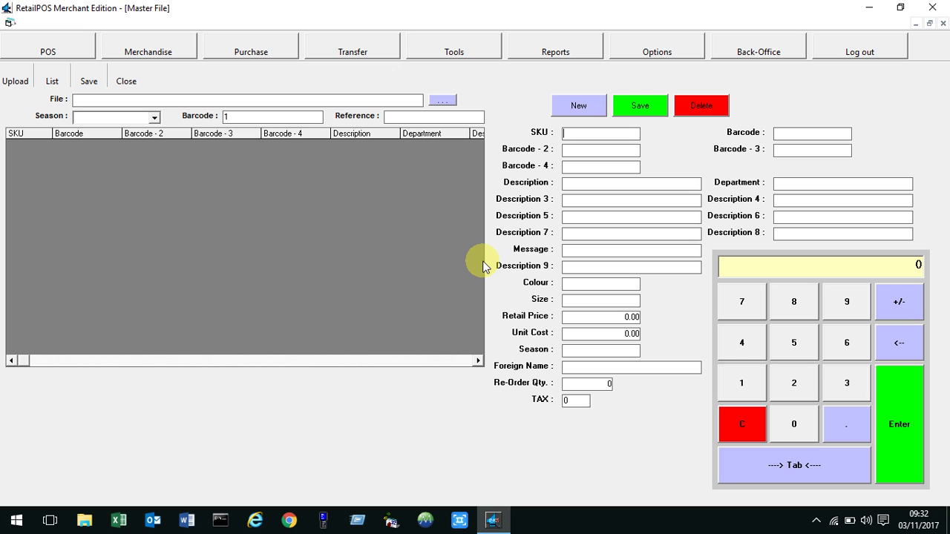
text(9999)
key(Tab)
text(123456789)
text(Item fo)
text(r DE)
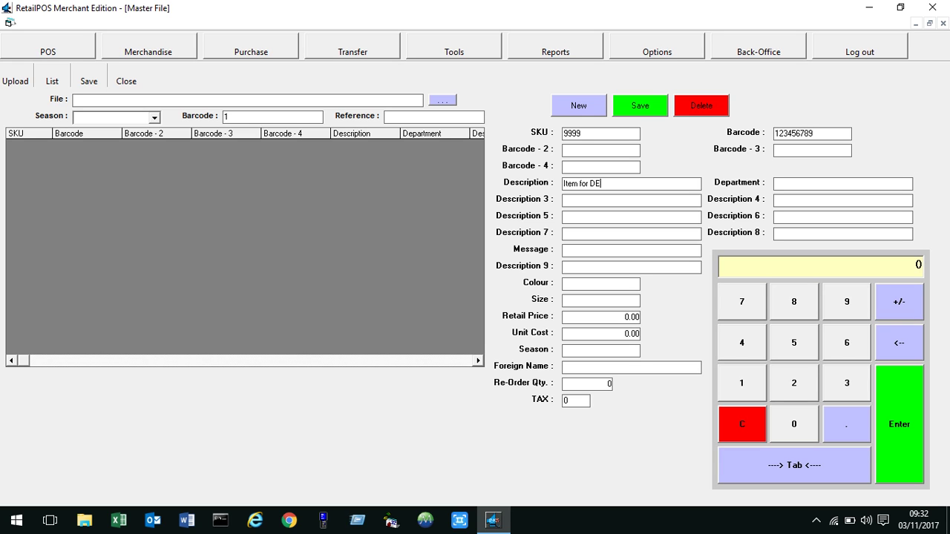
text(emo)
key(Tab)
key(Tab)
Enter 'Promotional Item' as the item message, fixing typos.
click(593, 250)
text(Promotional Item)
key(BackSpace)
key(BackSpace)
key(BackSpace)
text(tem)
key(BackSpace)
text(s)
key(BackSpace)
text(m)
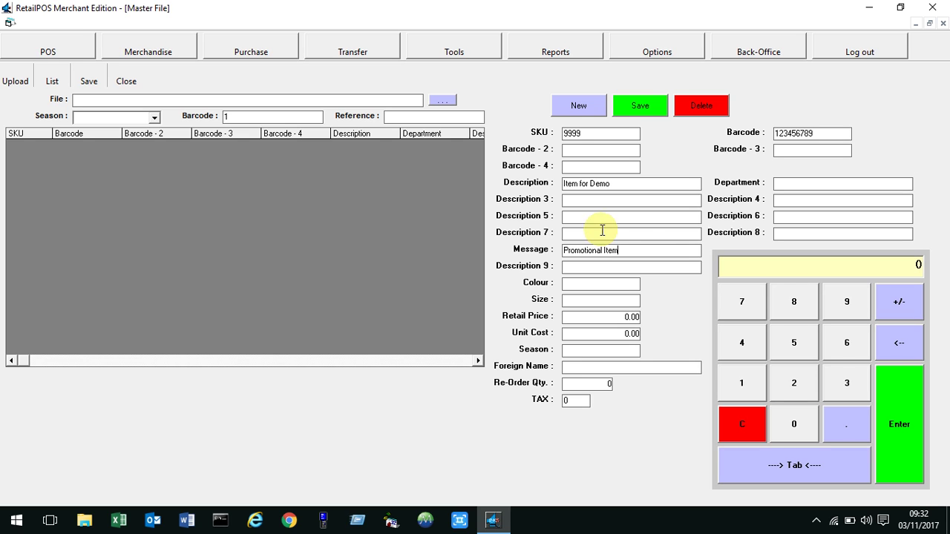
Set retail price 10, unit cost 5 and season SS17.
click(619, 318)
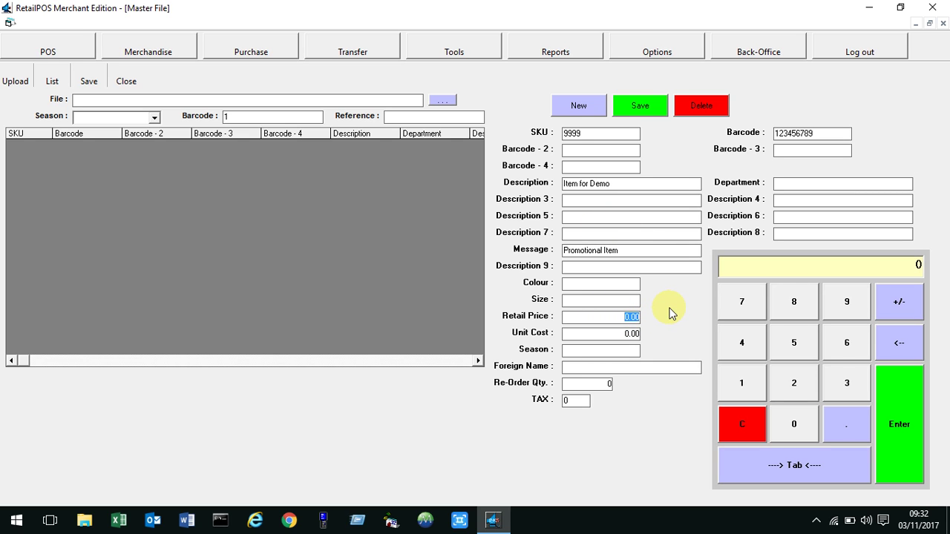
text(10)
key(Tab)
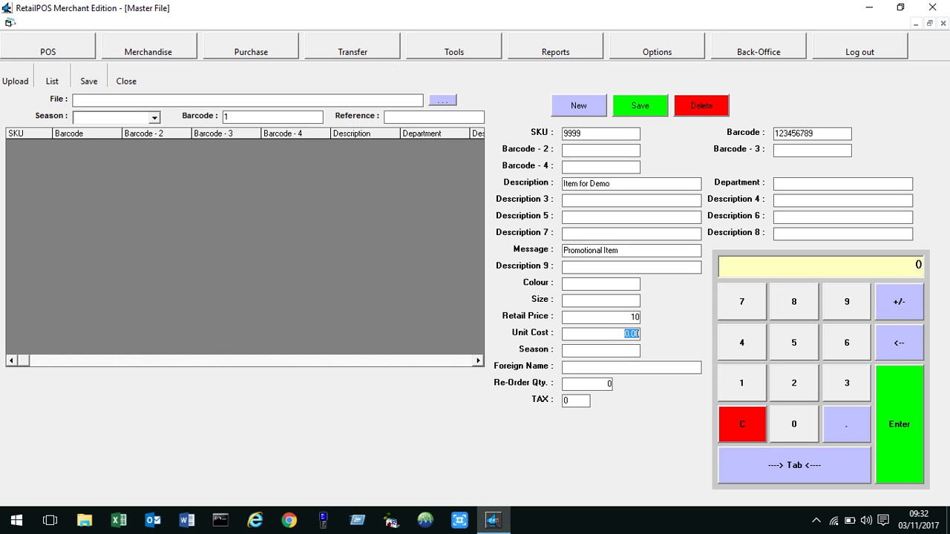
text(5)
text(SS)
text(17)
key(Tab)
key(Tab)
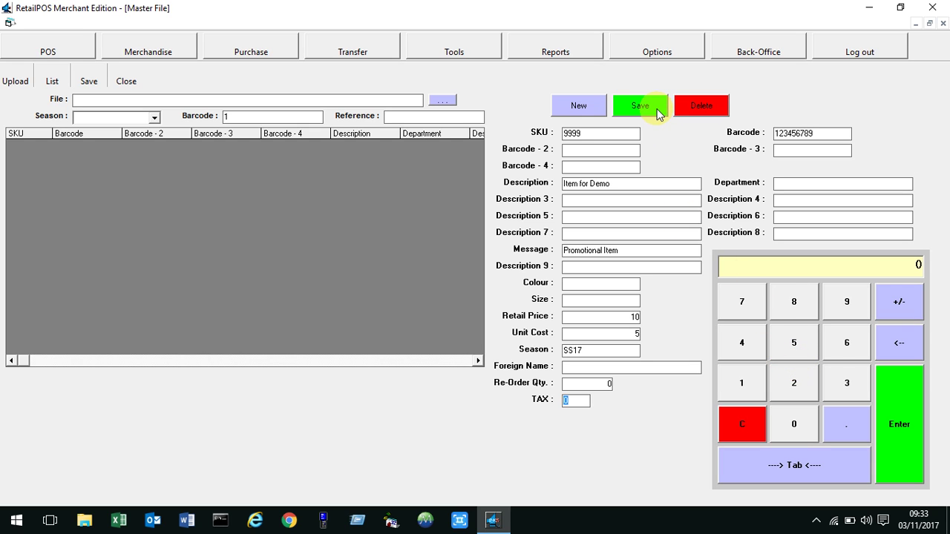
Save the new item record and acknowledge the confirmation prompts.
click(633, 111)
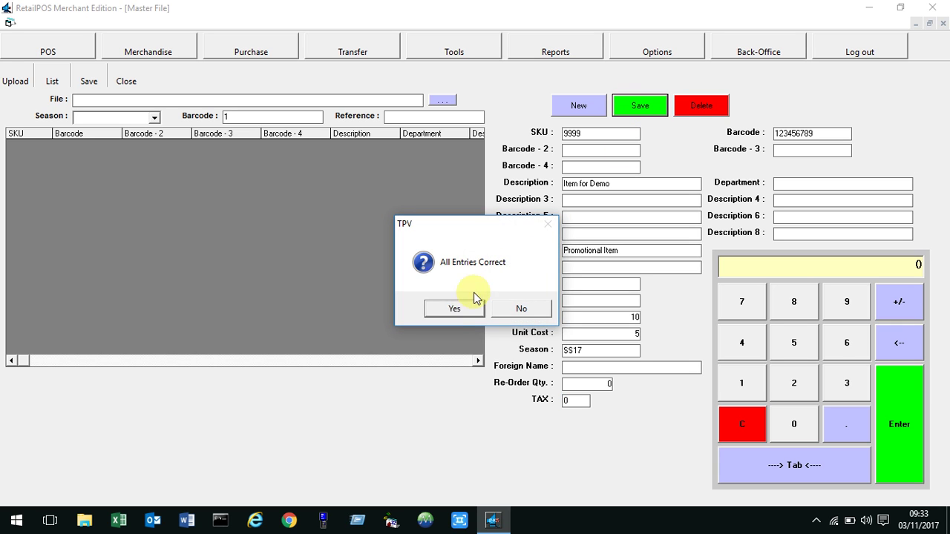
click(453, 310)
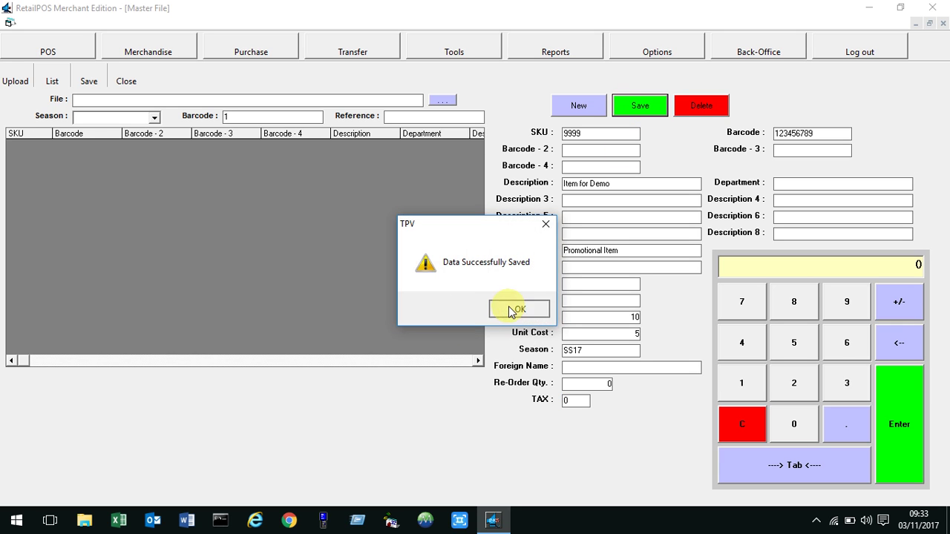
click(455, 308)
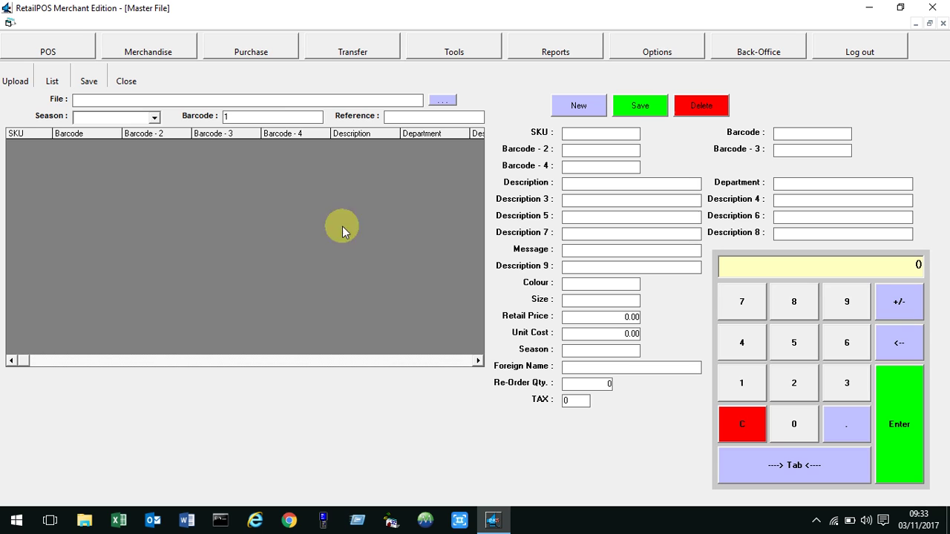
Clear the barcode filter, filter by reference 999, then close the Master File.
click(261, 119)
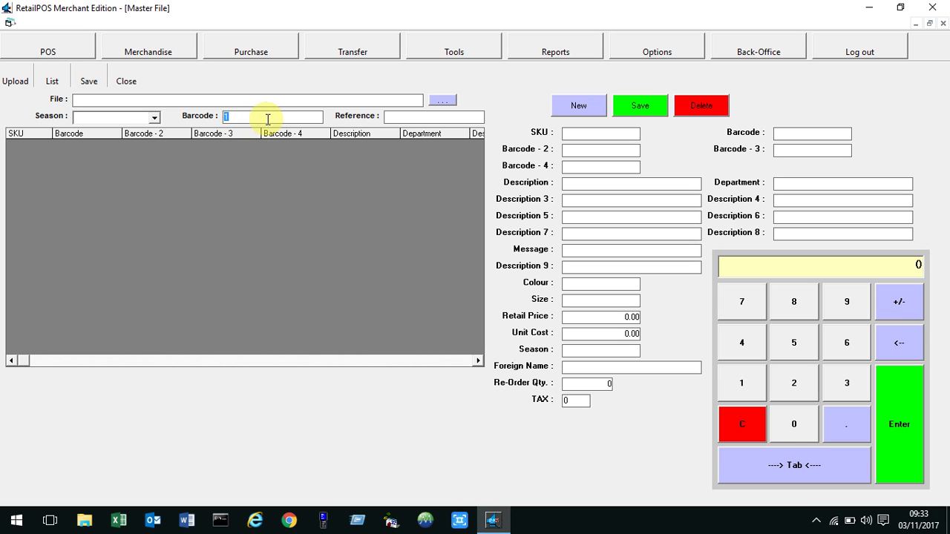
key(BackSpace)
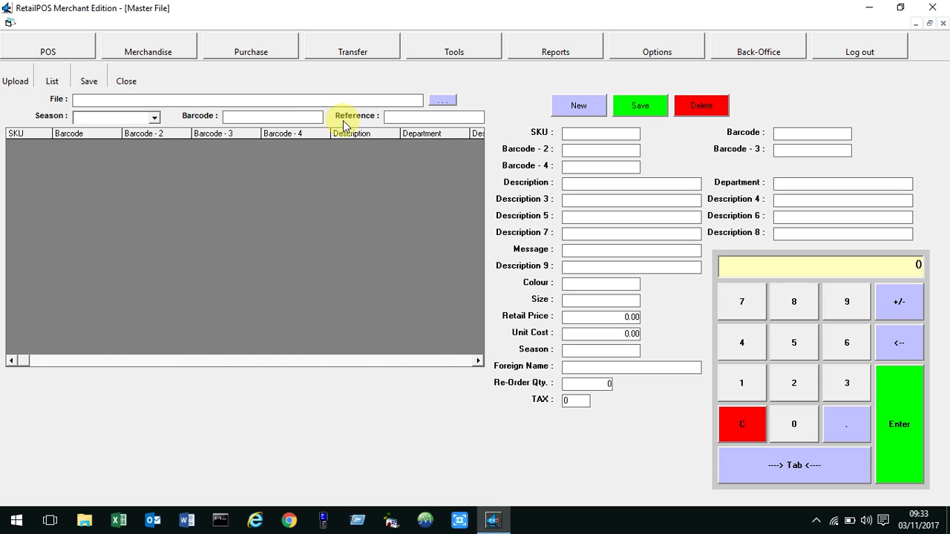
click(398, 118)
text(9999)
key(BackSpace)
key(BackSpace)
key(BackSpace)
key(BackSpace)
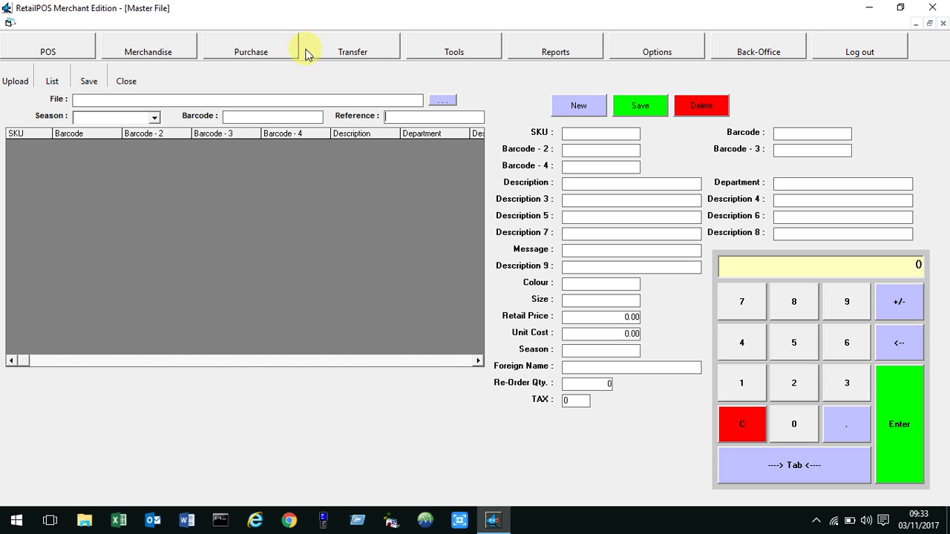
click(132, 83)
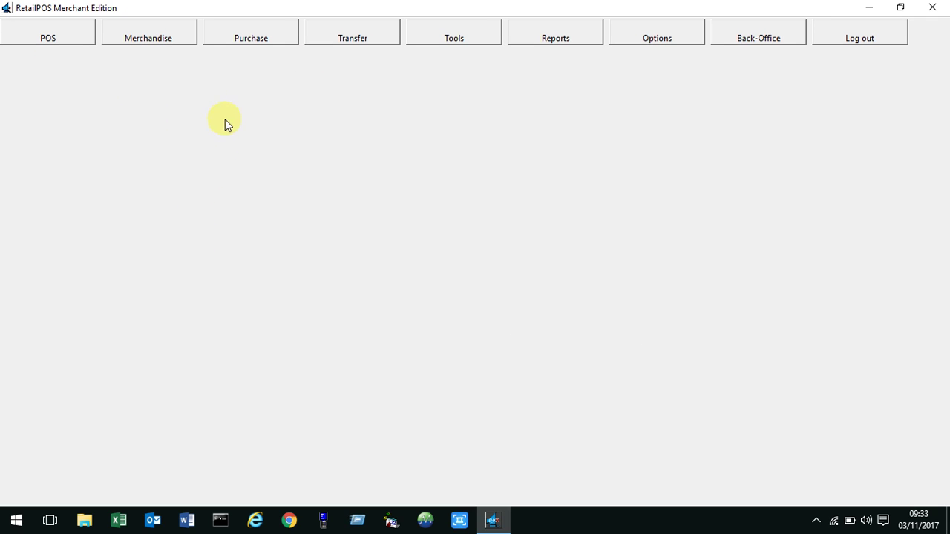
Check the received shipments list under Purchase, then close it.
click(267, 39)
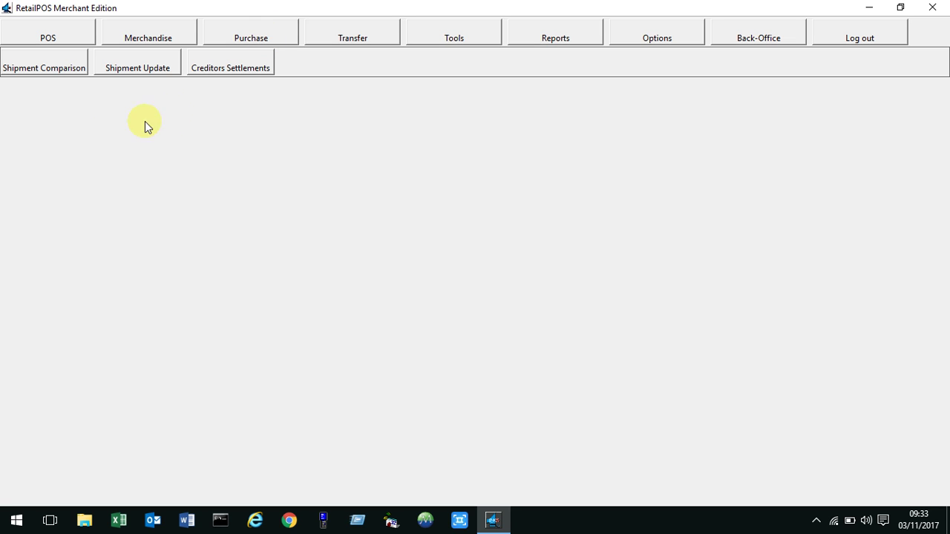
click(136, 71)
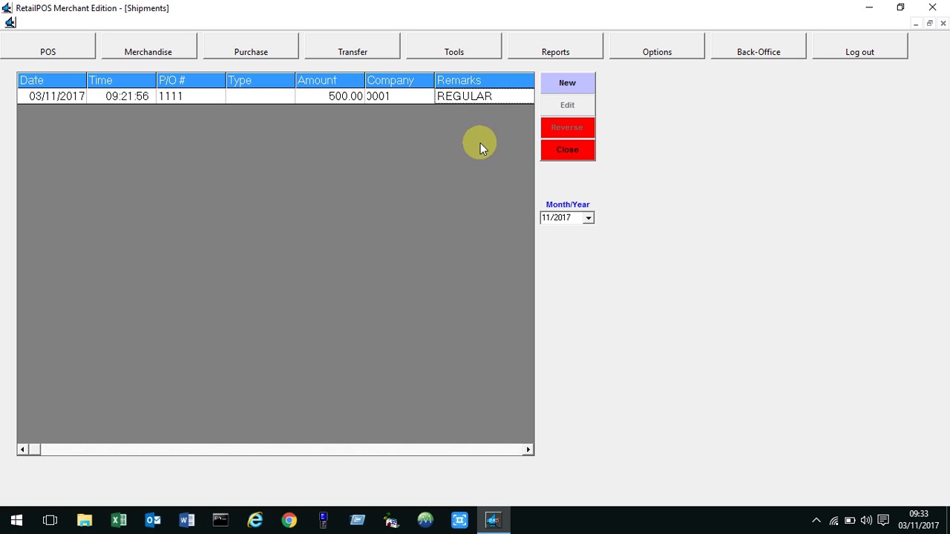
click(567, 151)
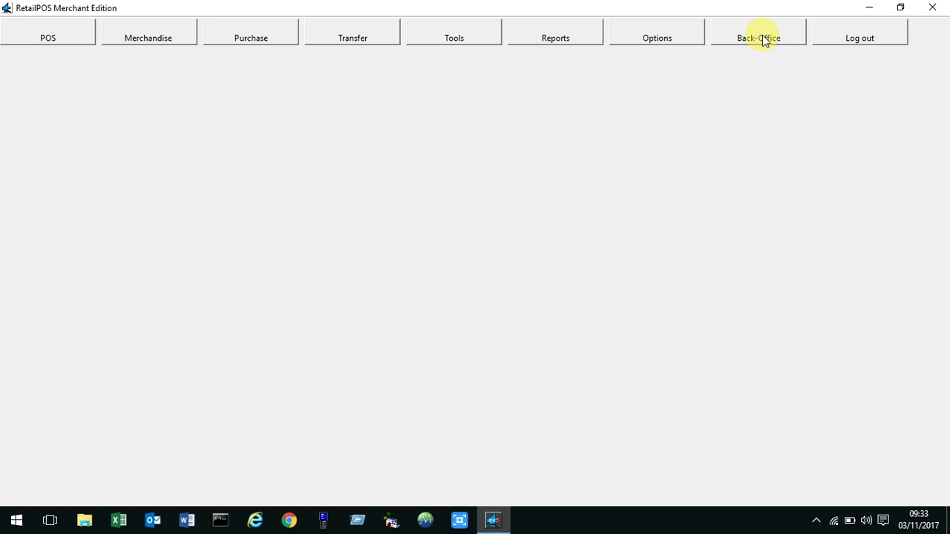
Reset the databases with the Transaction Data Only option and confirm the successful reset.
click(762, 35)
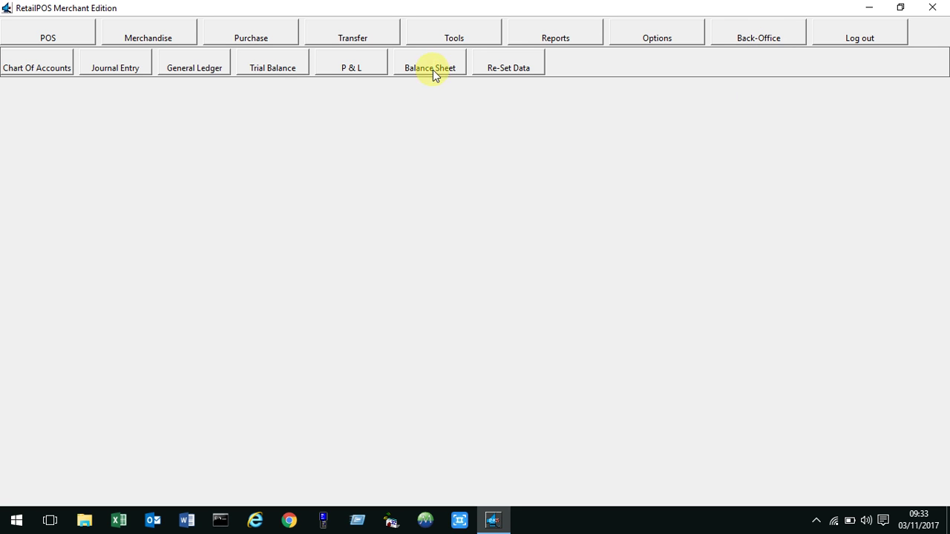
click(521, 64)
click(428, 333)
click(334, 291)
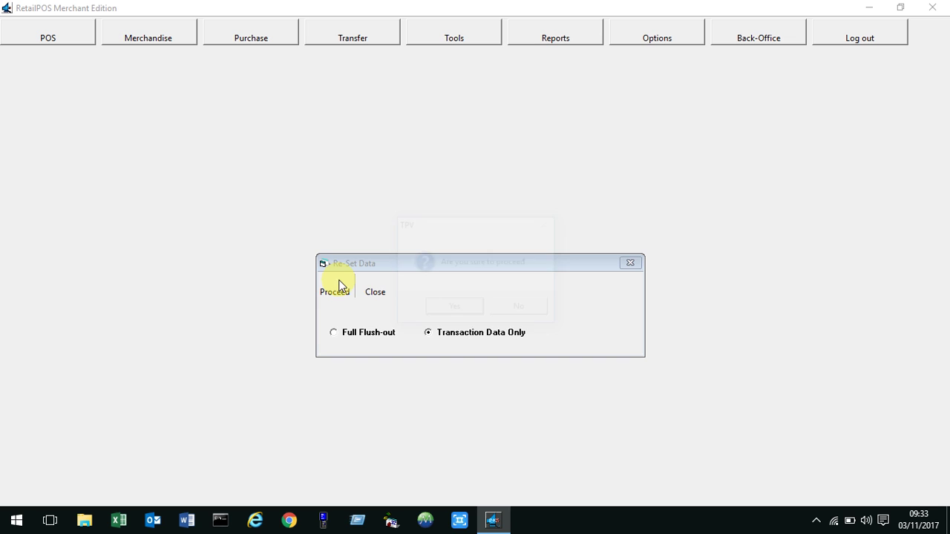
click(446, 307)
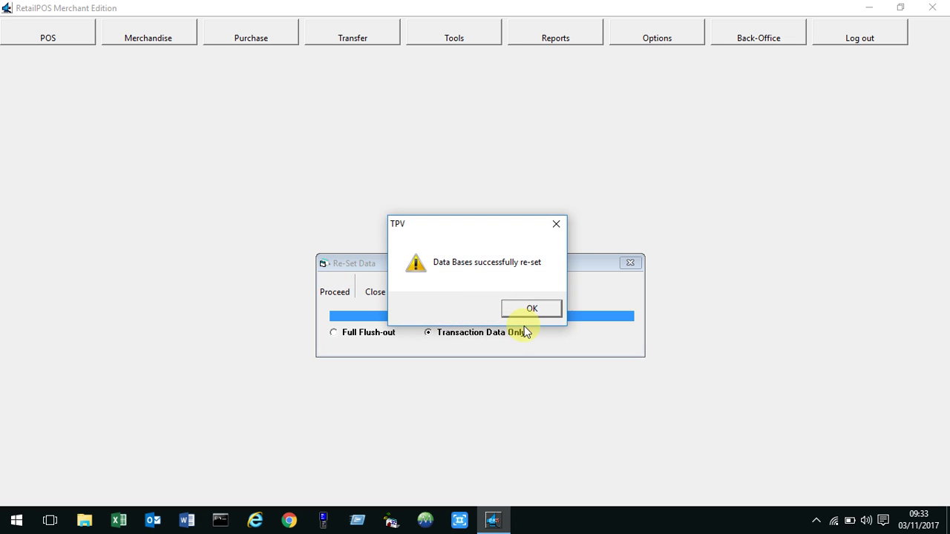
click(532, 309)
click(375, 291)
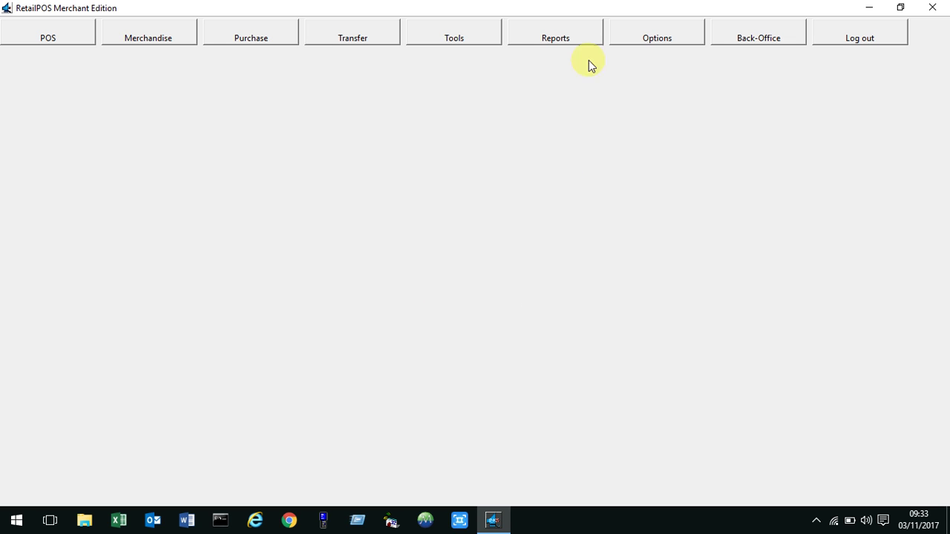
Start a new purchase order from the empty shipments list with invoice number 1111.
click(247, 32)
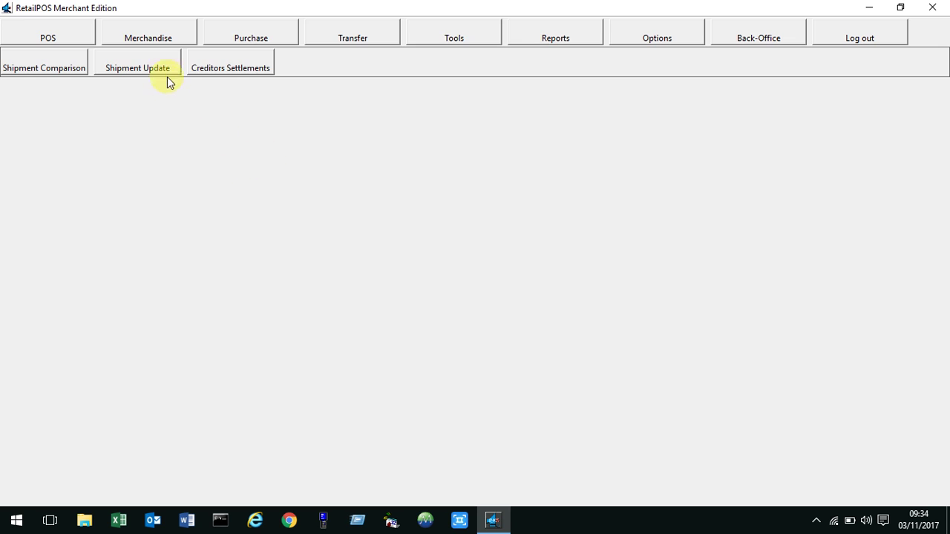
click(161, 73)
click(568, 88)
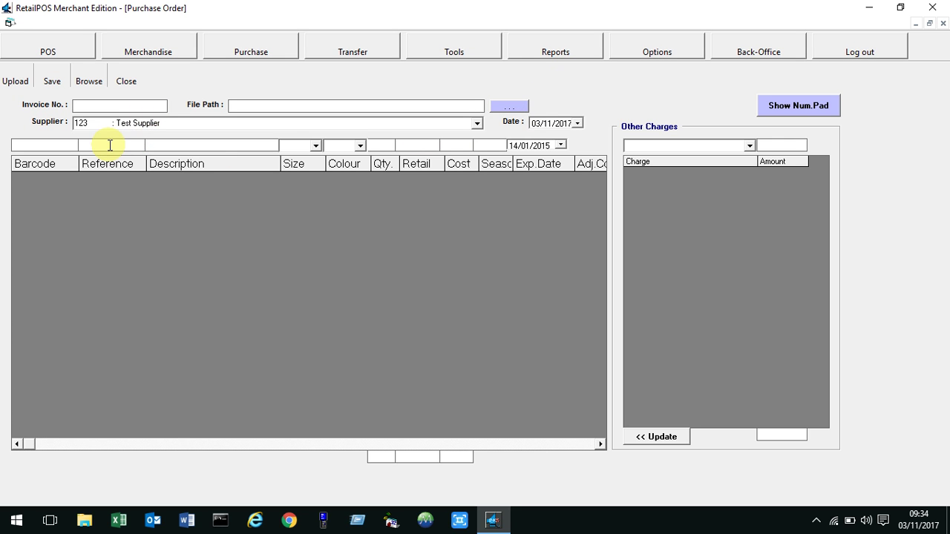
text(1111)
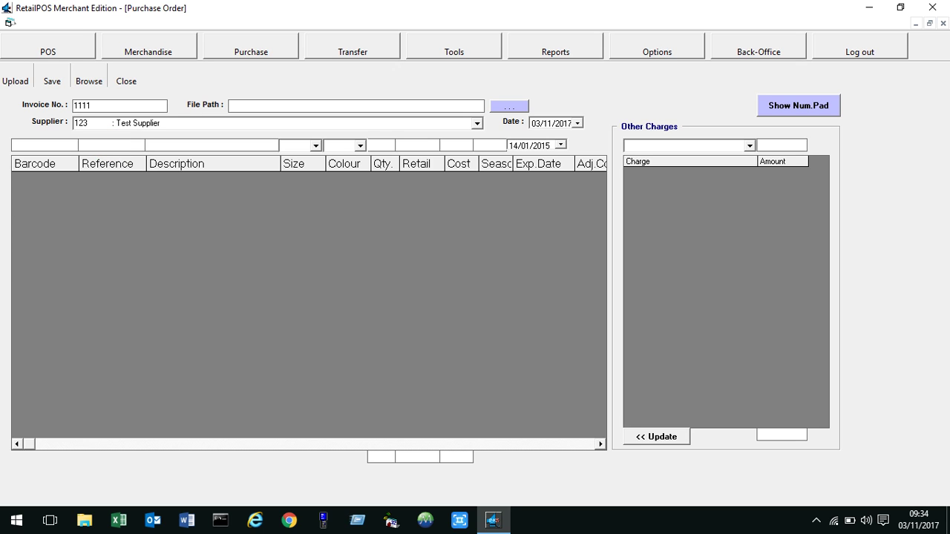
Cancel the invoice file browse, keep Test Supplier, and enter barcode 123456 on the first line.
click(510, 110)
click(426, 355)
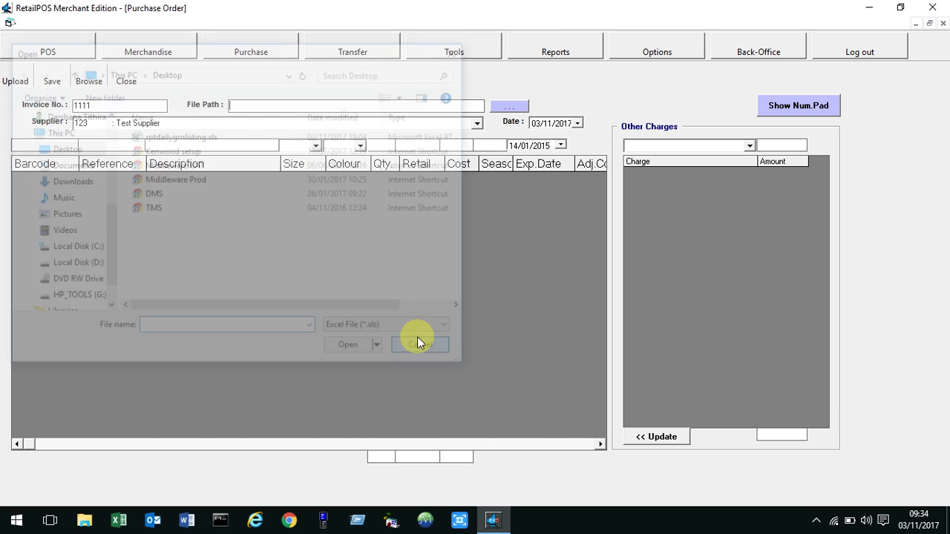
click(283, 122)
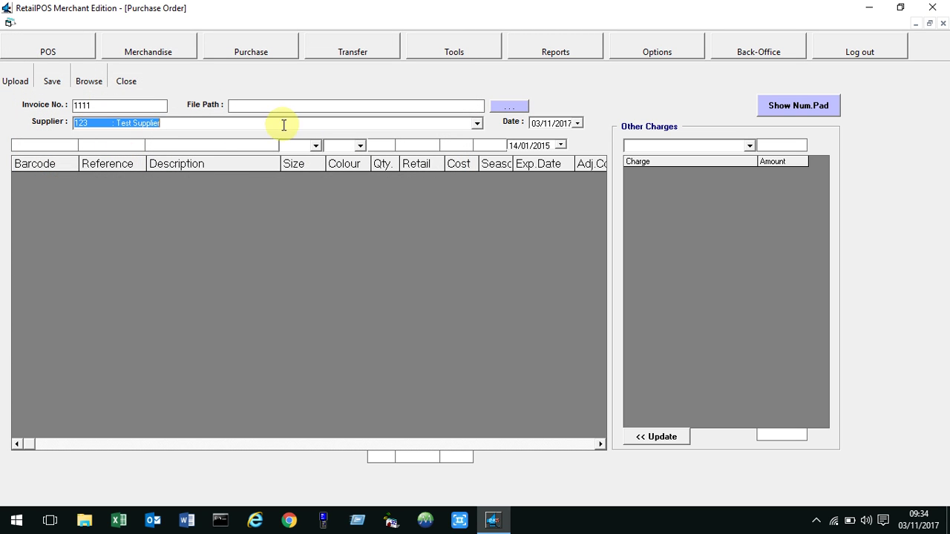
click(62, 144)
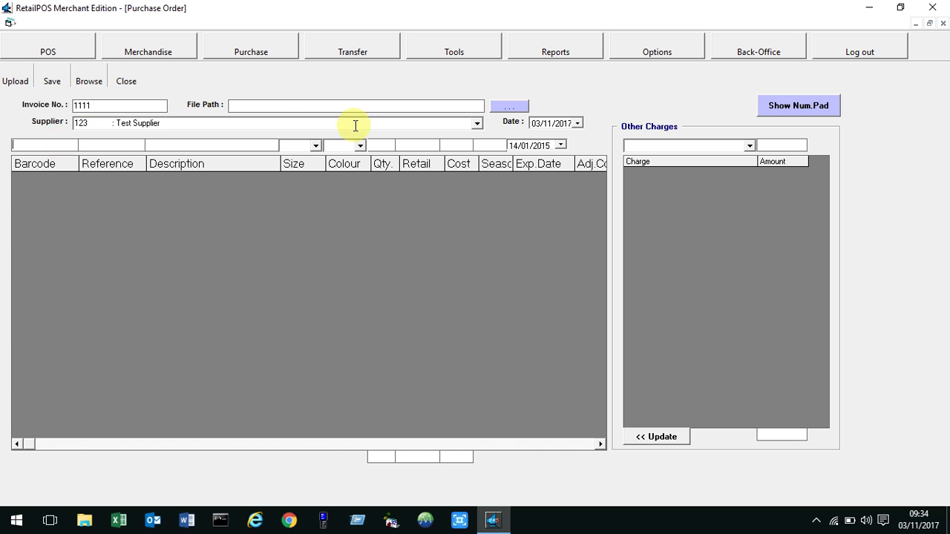
text(123456)
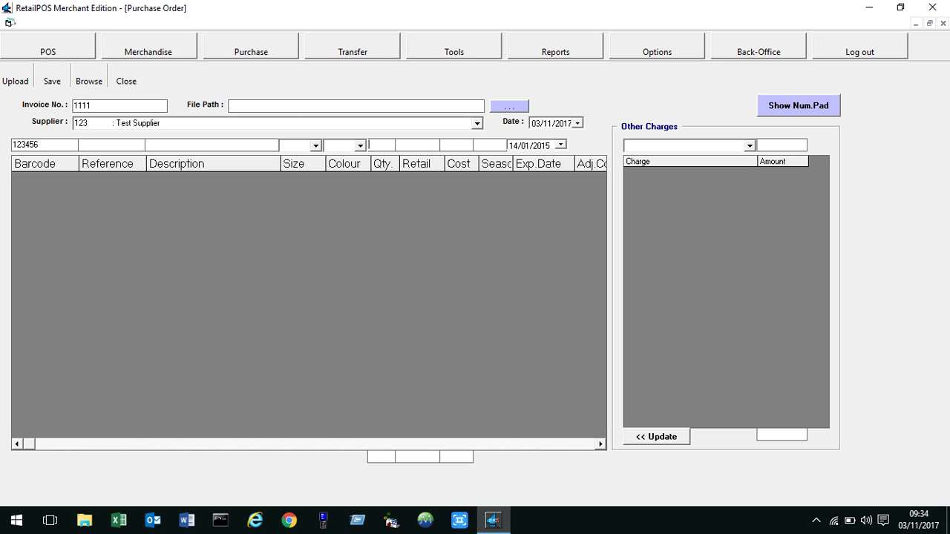
key(Return)
Abandon the purchase order and shipments list, then open the item Master File.
click(126, 81)
click(552, 148)
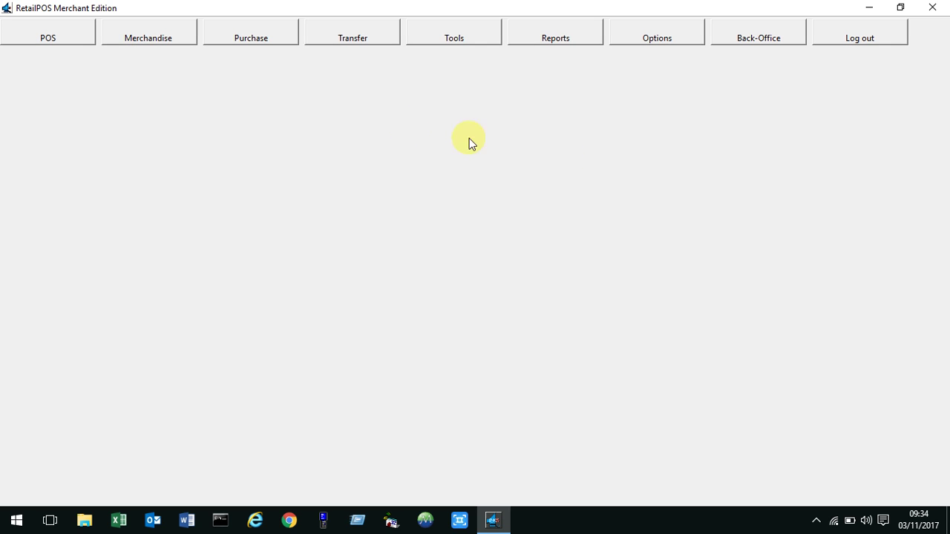
click(158, 43)
click(43, 72)
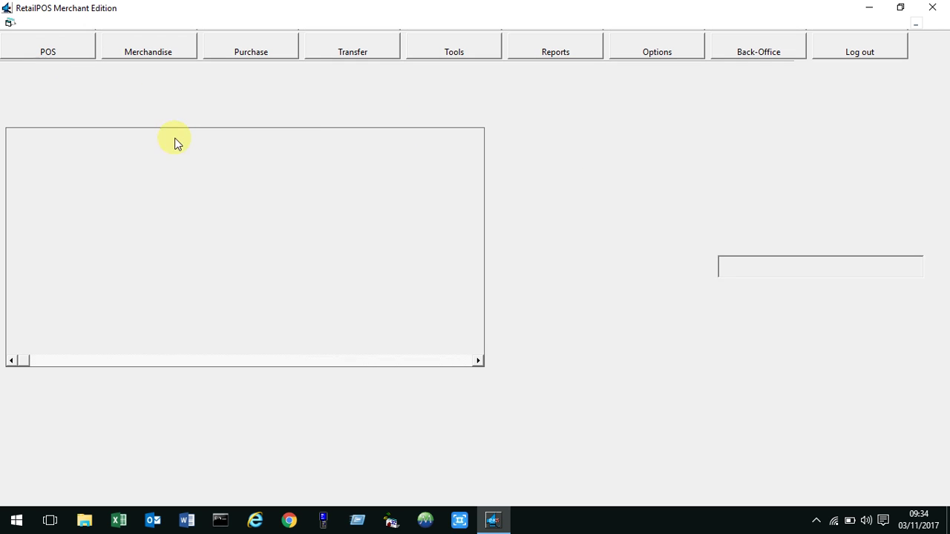
Filter the Master File to season SS17, showing Item for Demo (123456789), then close it.
click(156, 118)
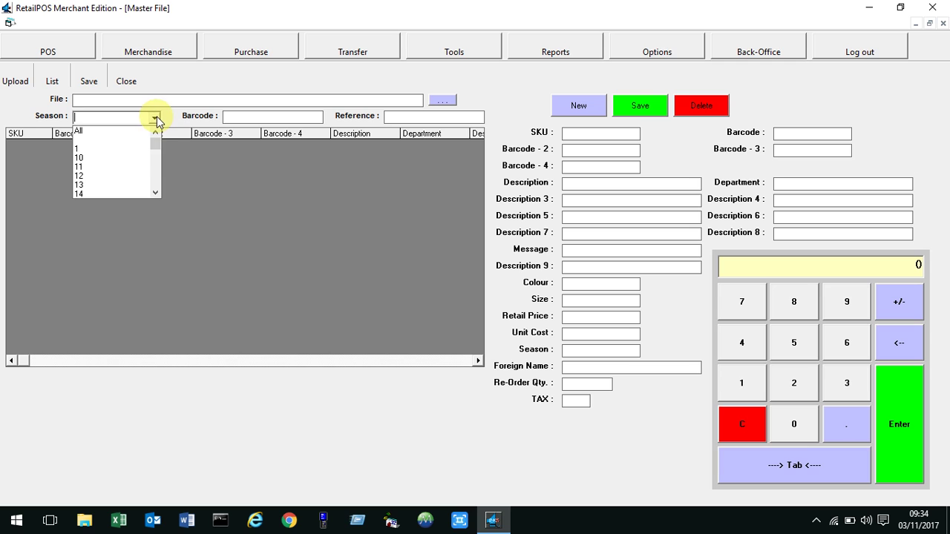
drag(156, 140, 150, 185)
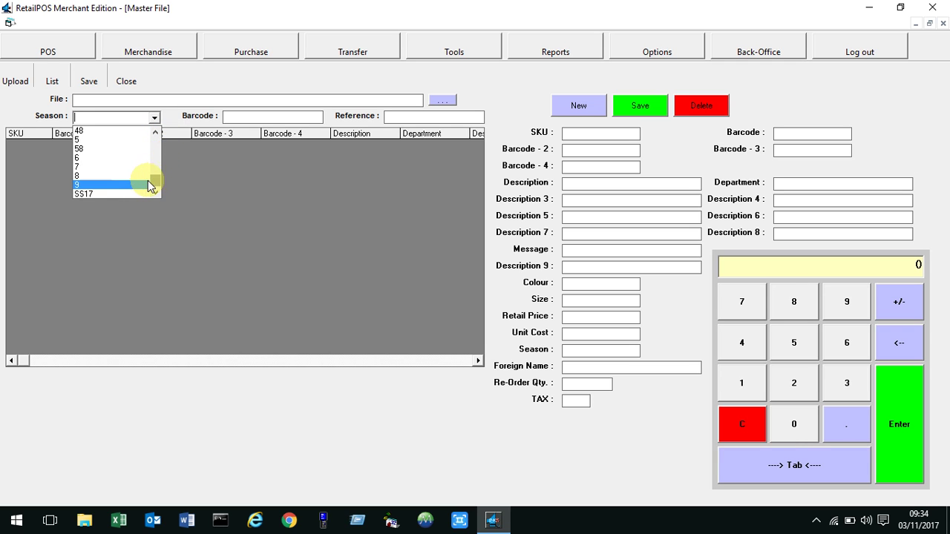
click(132, 191)
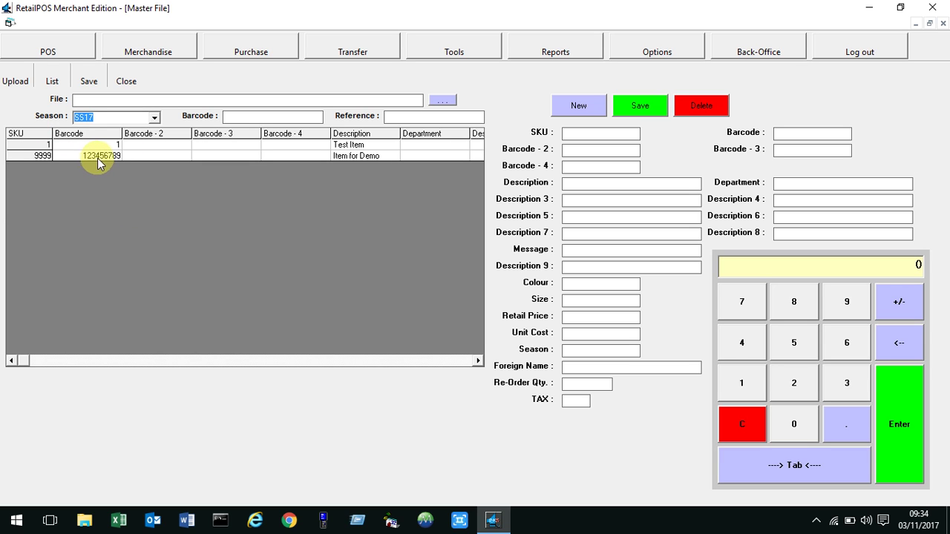
click(127, 81)
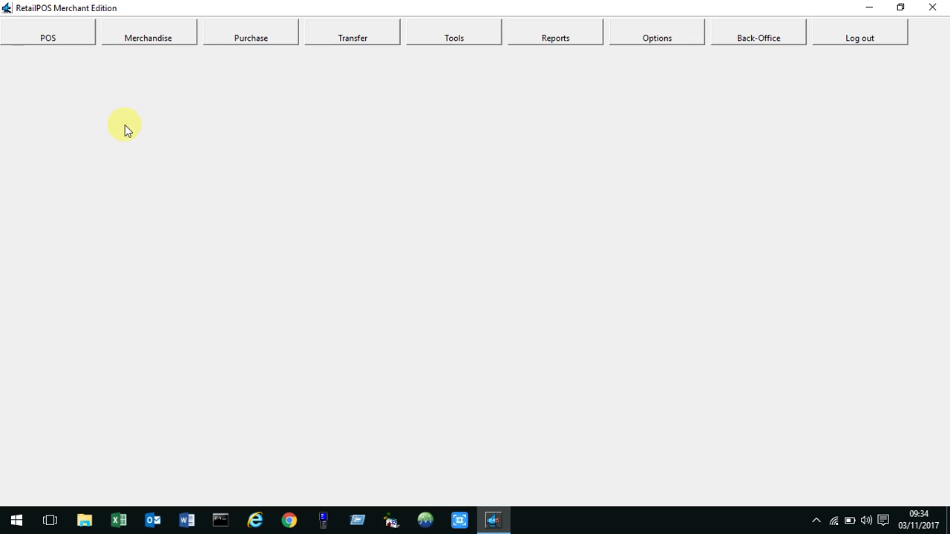
Start a new purchase order with invoice number 1111 for Test Supplier.
click(250, 34)
click(165, 69)
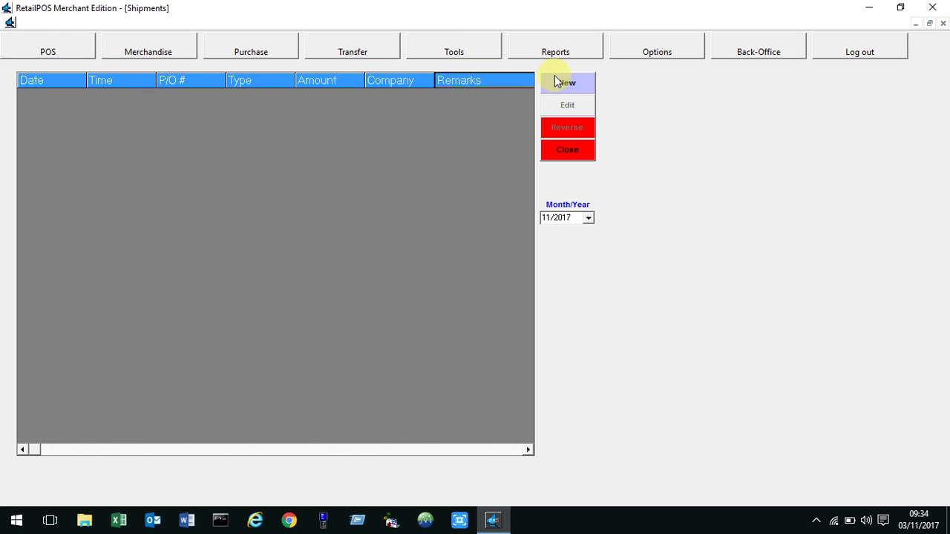
click(560, 83)
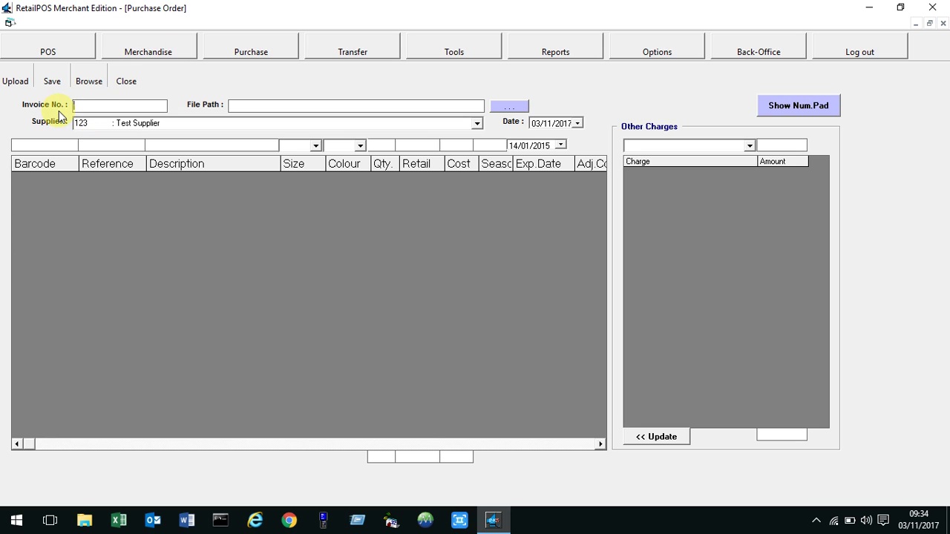
text(1111)
key(Tab)
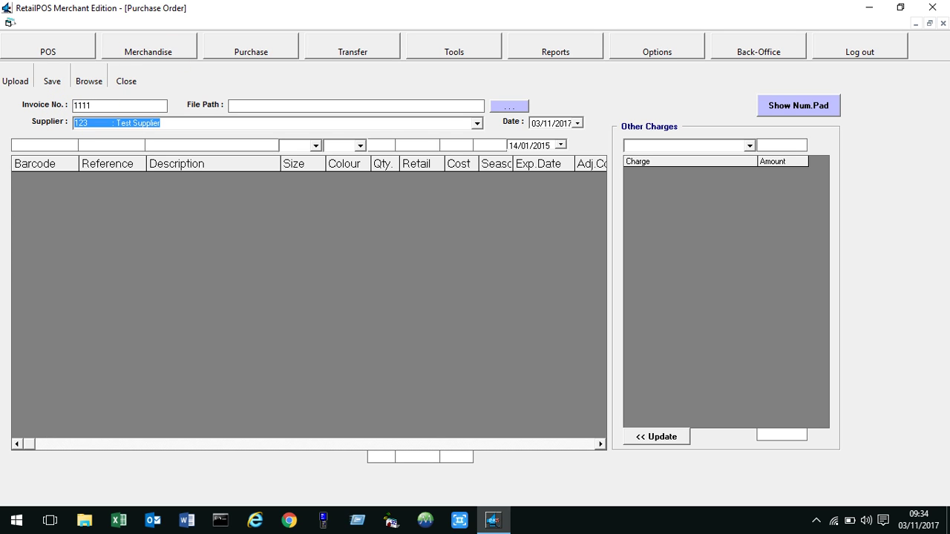
key(Tab)
Add 100 units of Item for Demo (barcode 123456789) to the order.
text(12)
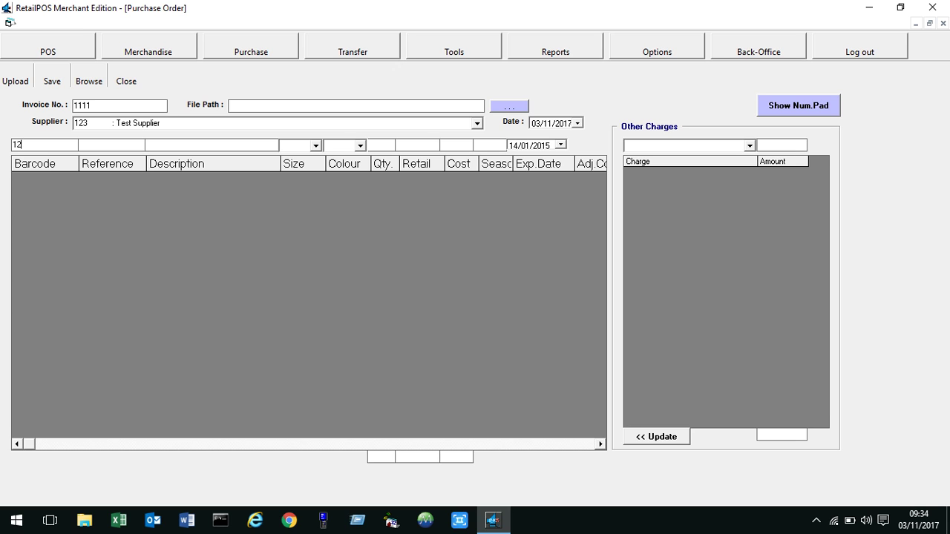
text(3456789)
key(Return)
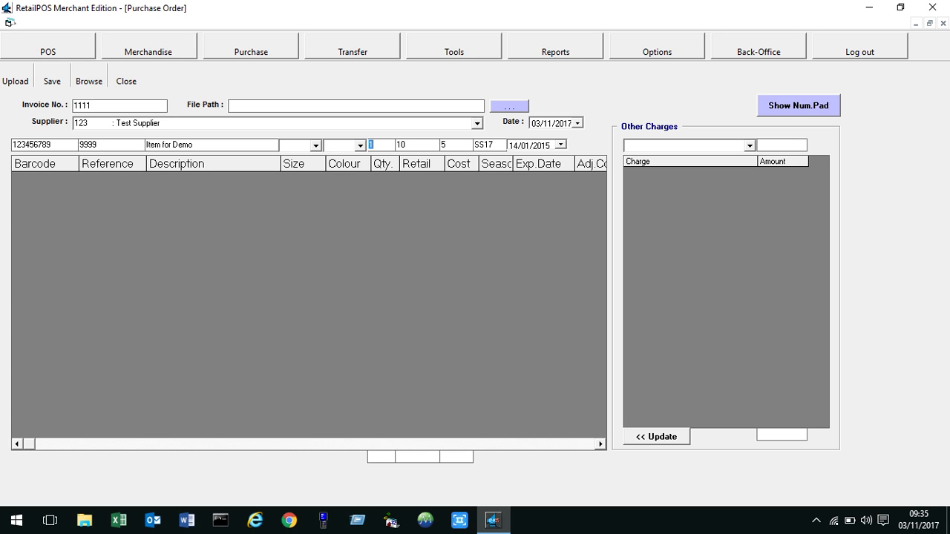
text(100)
key(Tab)
key(Tab)
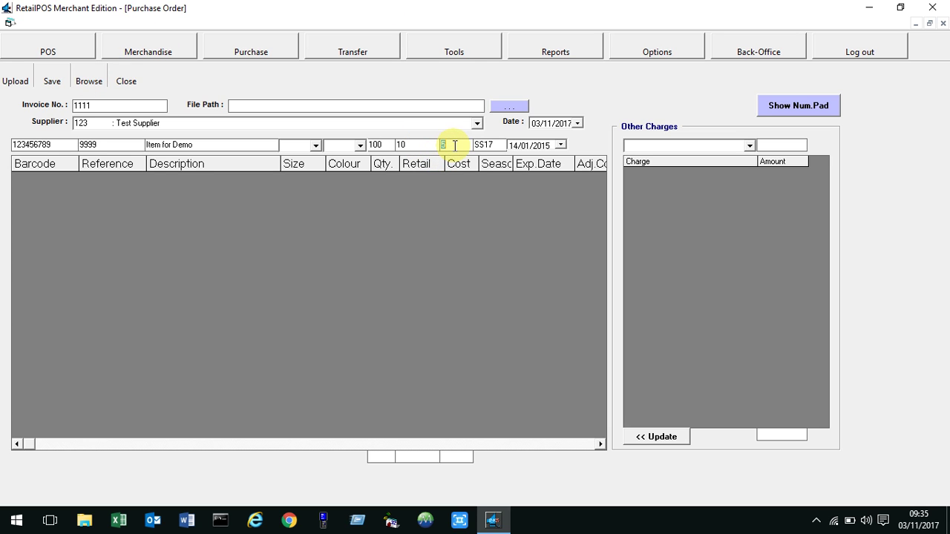
key(Return)
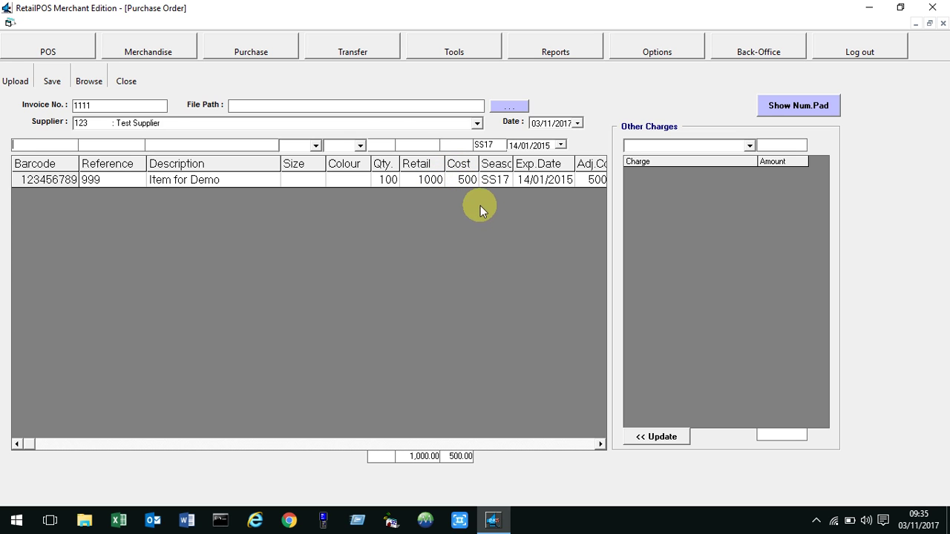
Save the 500.00 purchase order, confirm it, and close the order and shipments windows.
click(52, 87)
click(472, 311)
click(539, 310)
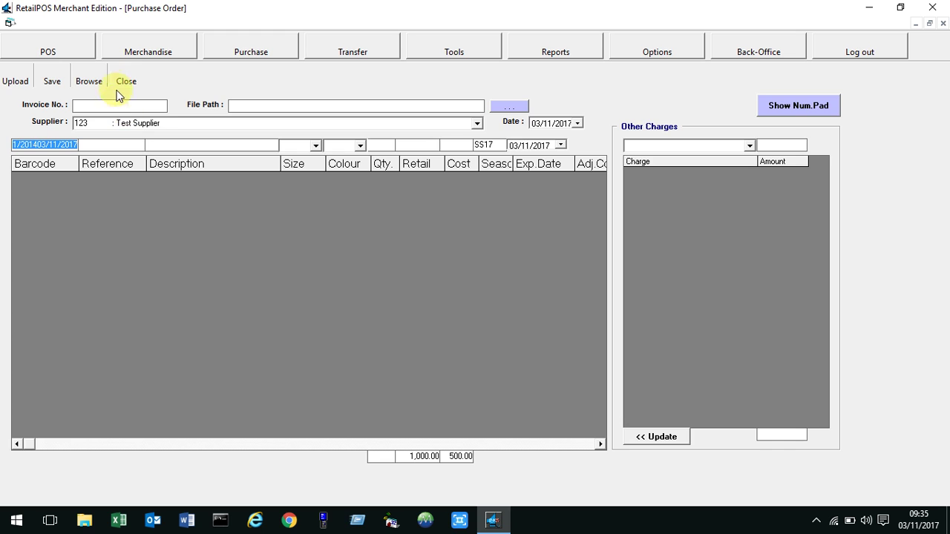
click(122, 82)
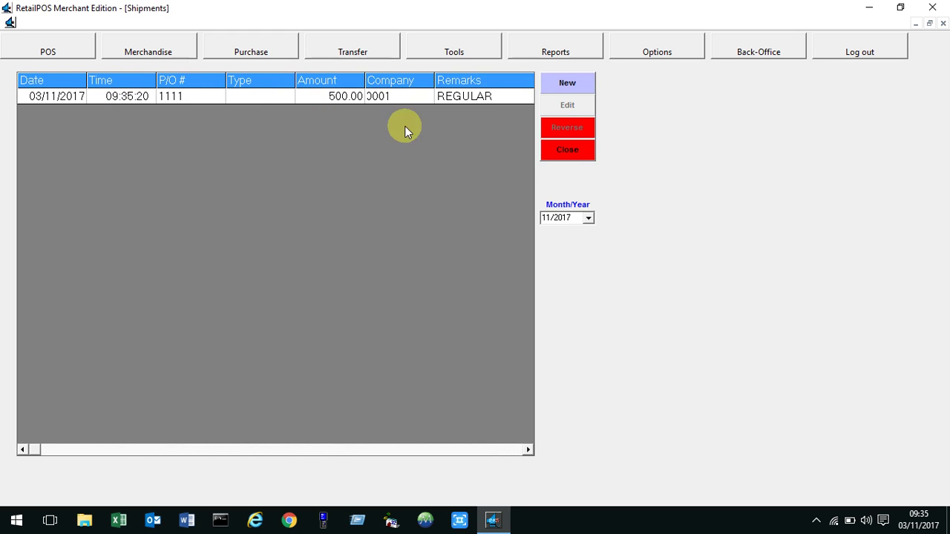
click(585, 150)
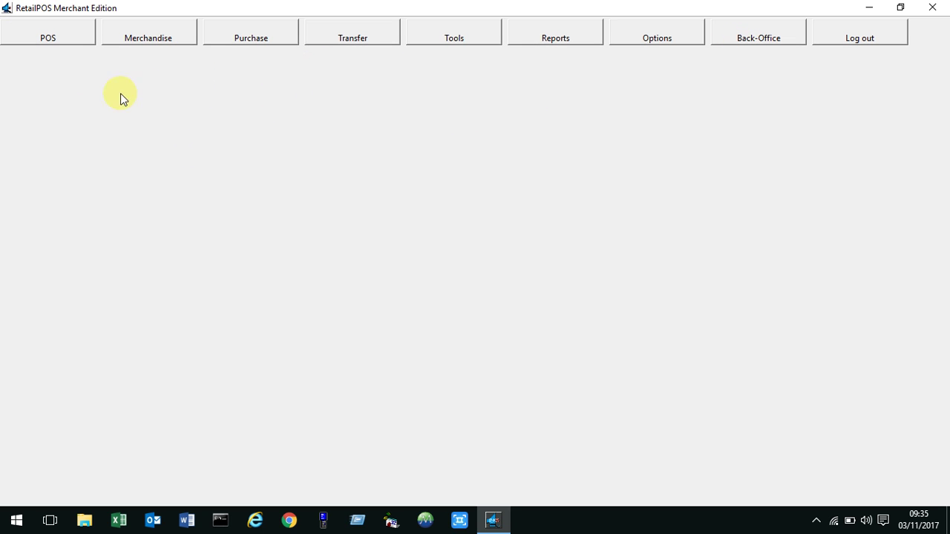
Create a new sale receipt and add one Item for Demo by barcode 123456789 at 10.00.
click(71, 43)
click(47, 69)
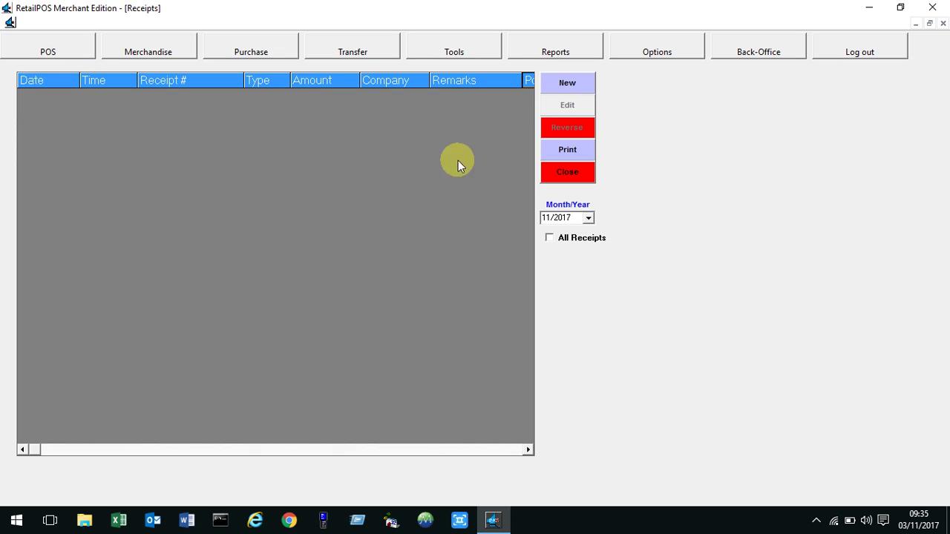
click(563, 85)
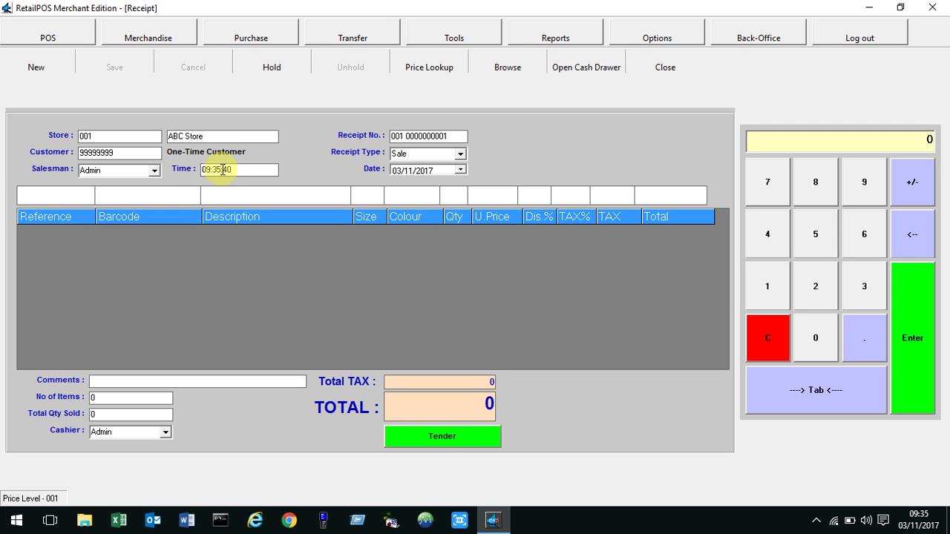
click(122, 195)
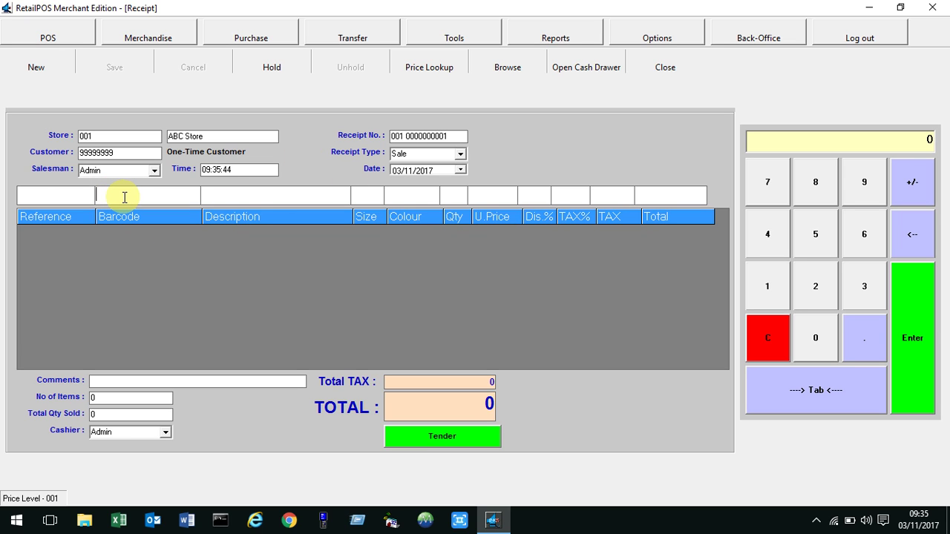
text(123456789)
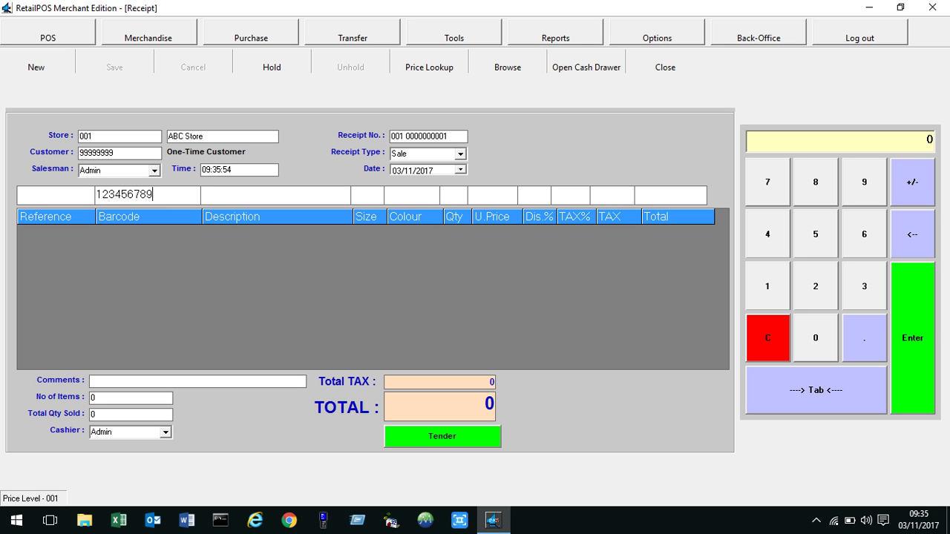
key(Return)
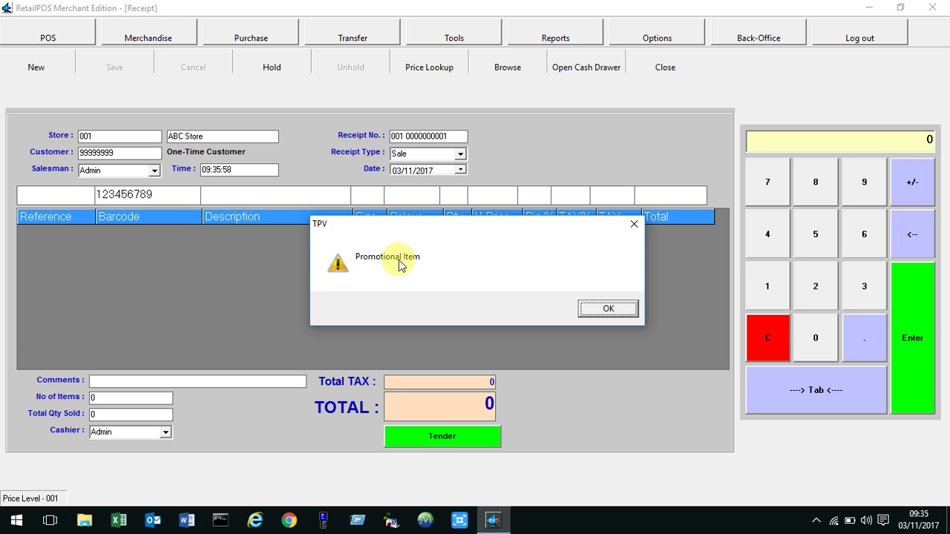
click(601, 311)
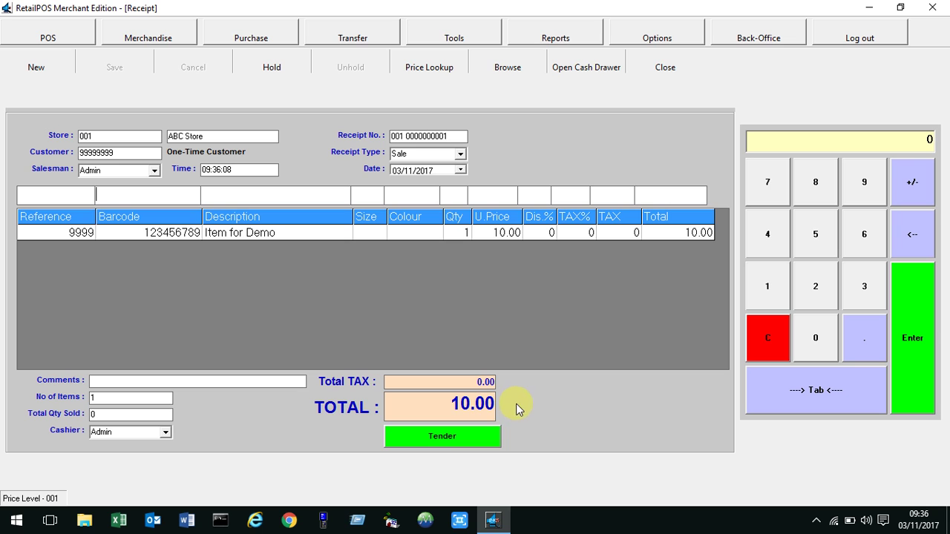
Tender the full 10.00 in cash, complete the sale, and close the payment window.
click(441, 437)
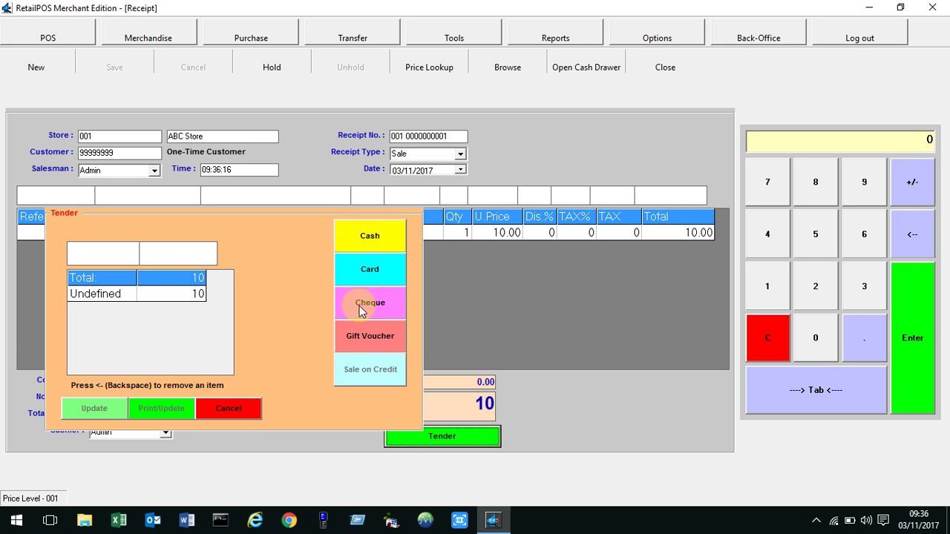
click(371, 238)
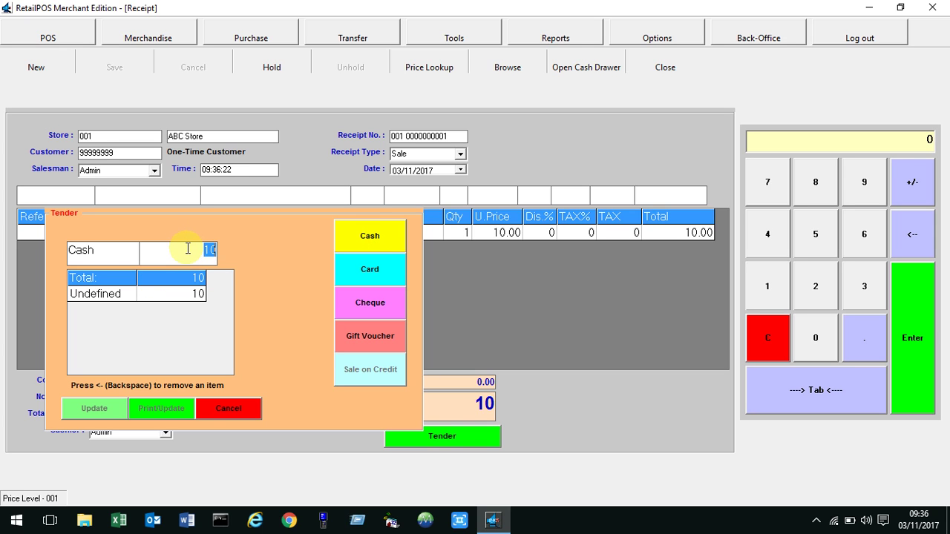
key(Return)
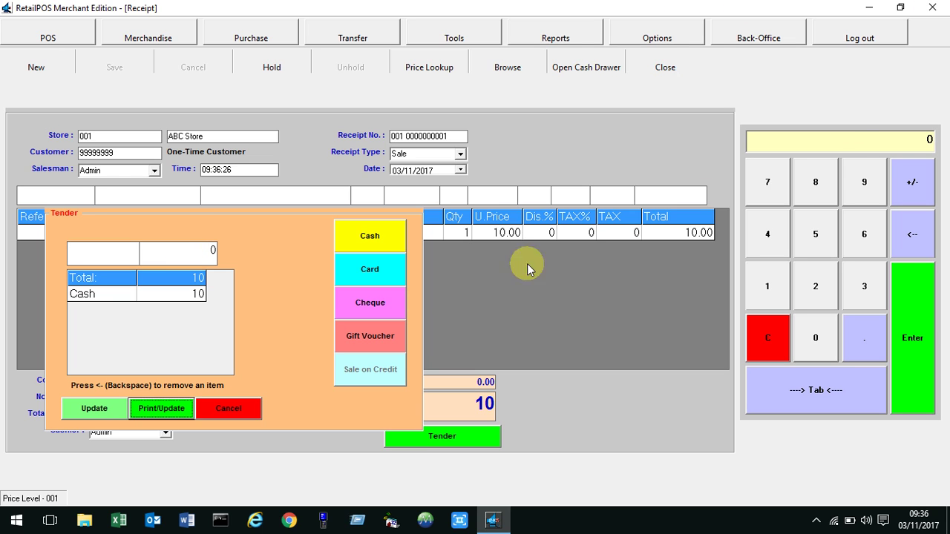
click(100, 410)
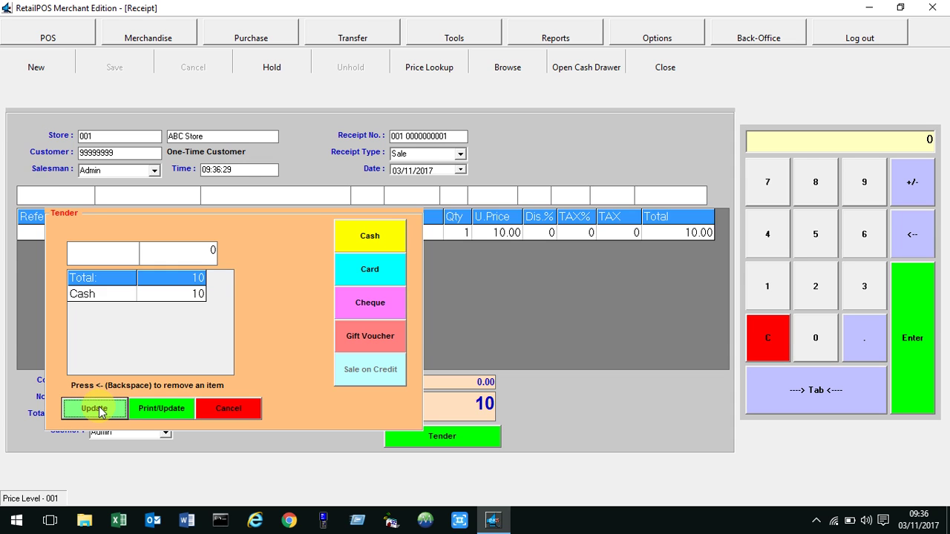
click(222, 417)
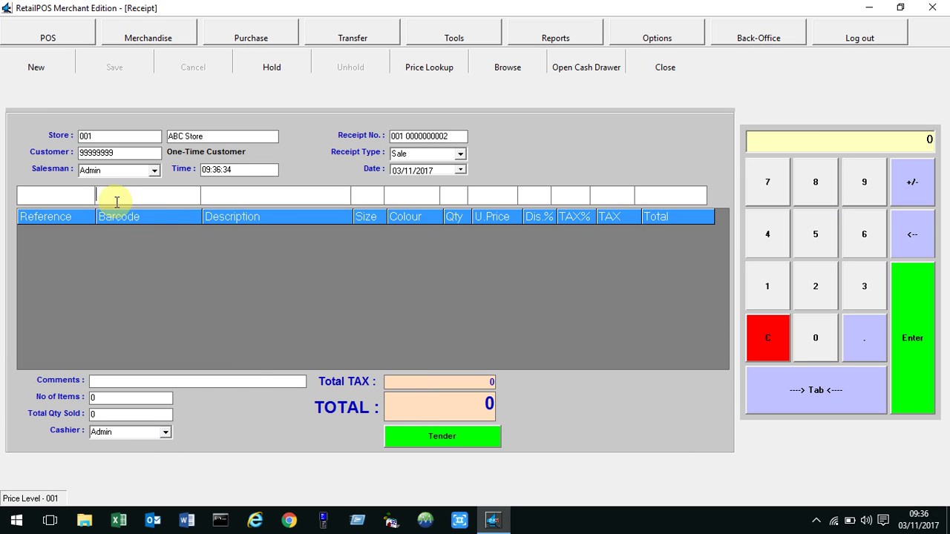
Sell Item for Demo (123456789), pay 10.50 by VISA, print the receipt, and close the screen.
text(123456789)
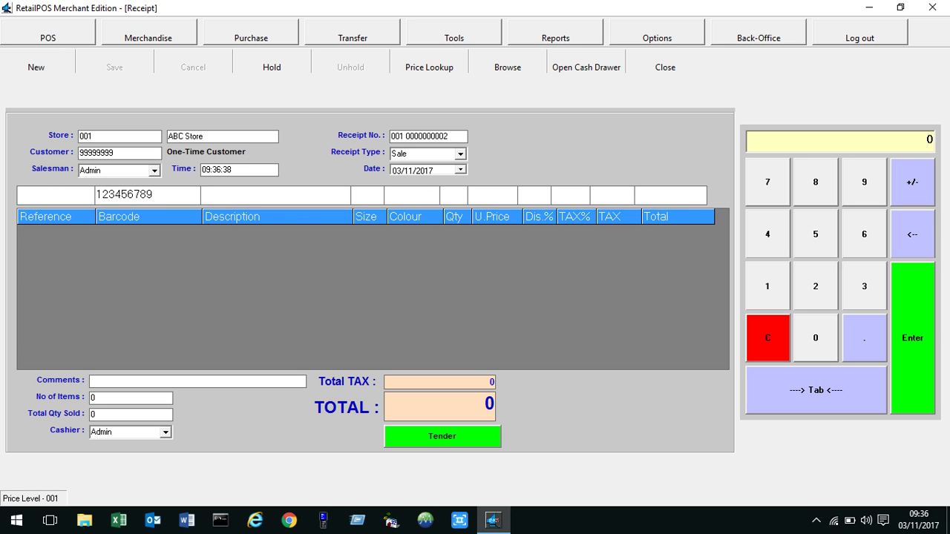
key(Return)
key(Return)
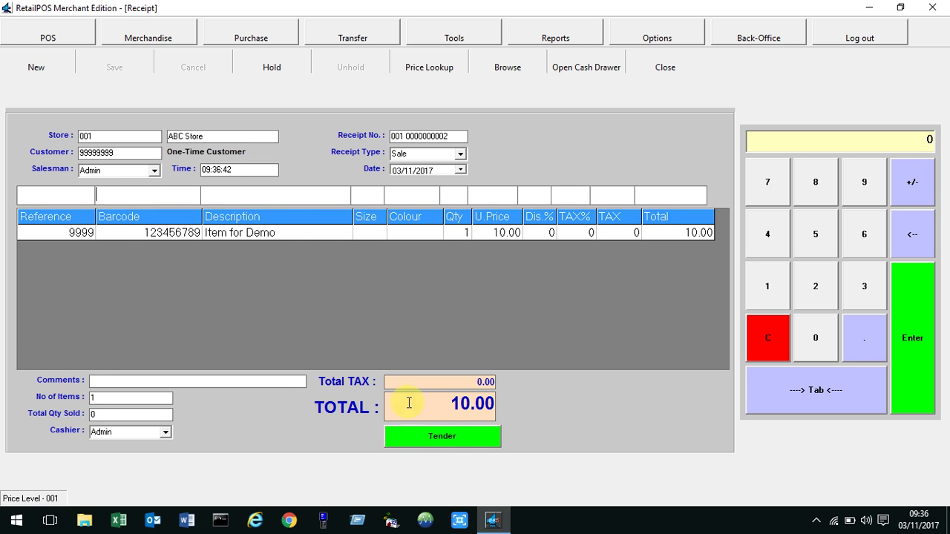
click(466, 441)
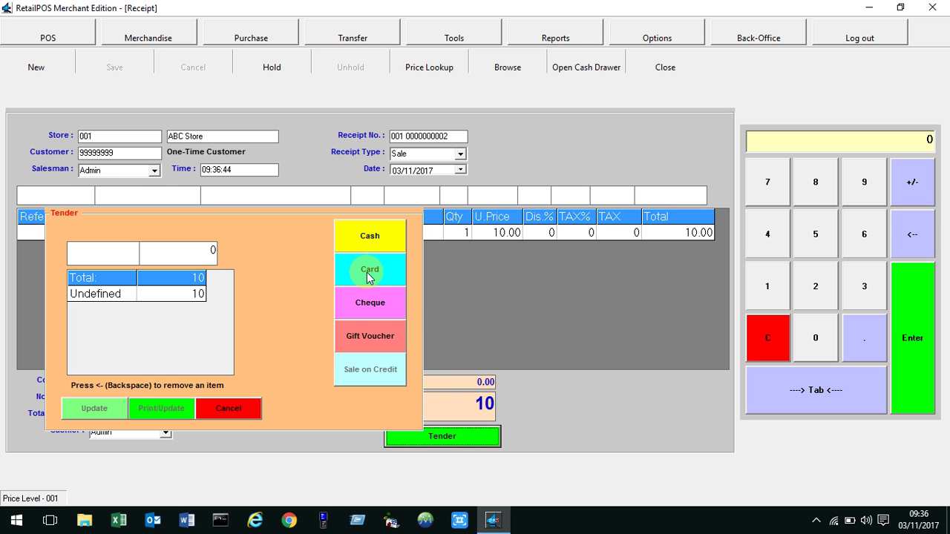
click(370, 273)
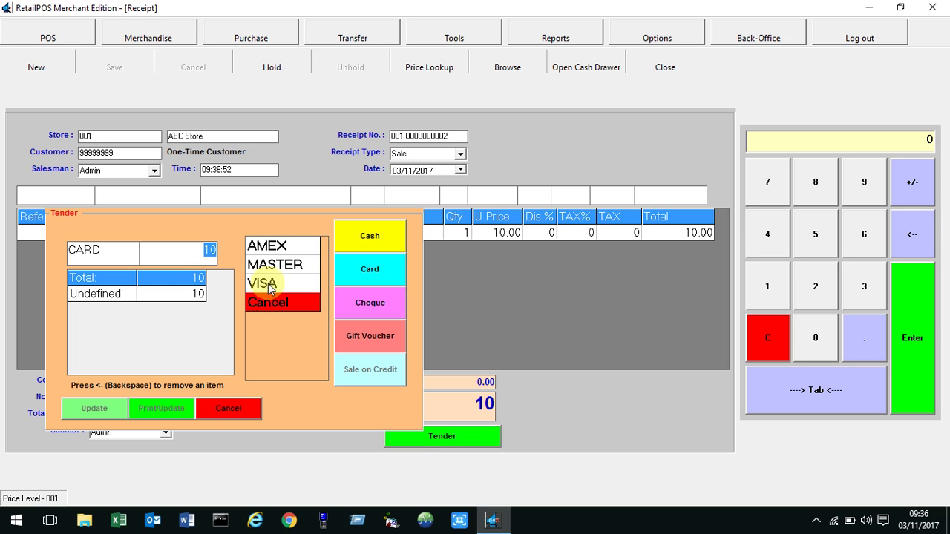
click(263, 287)
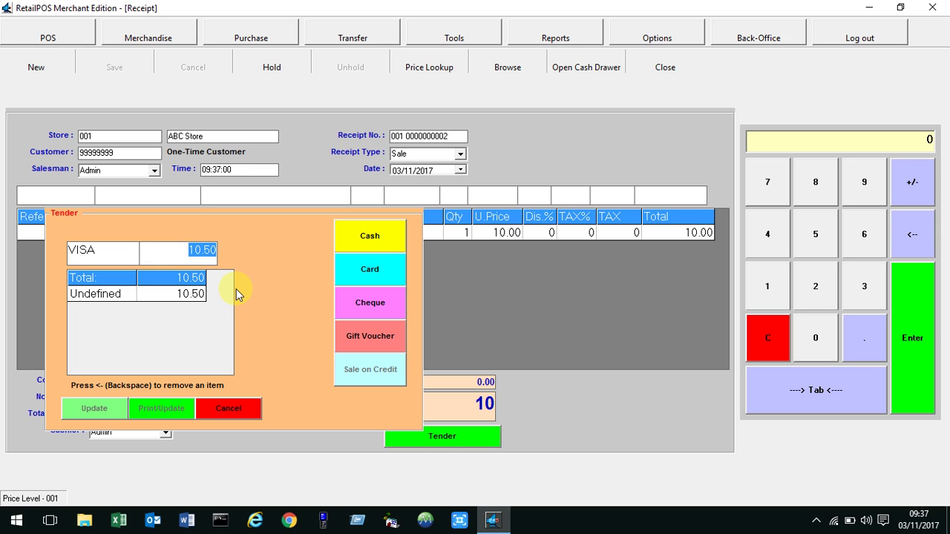
key(Return)
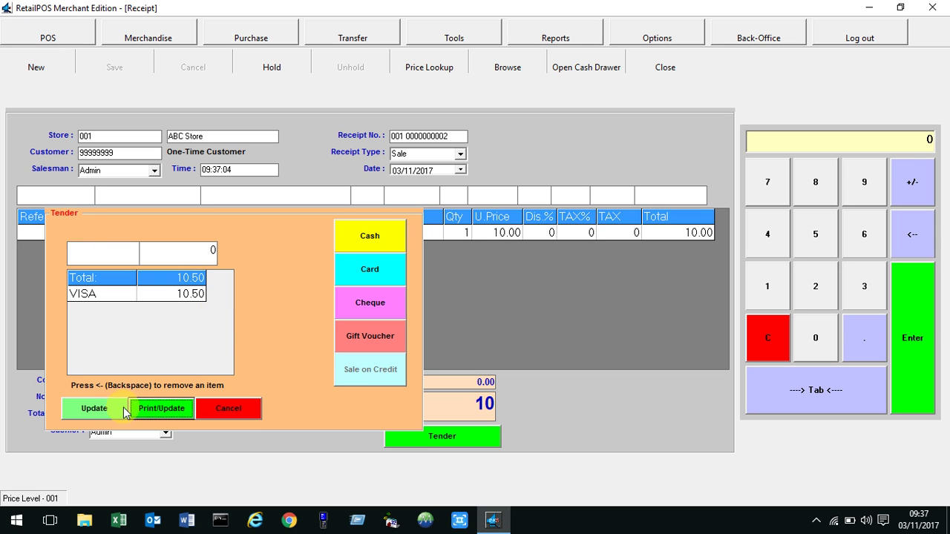
click(172, 410)
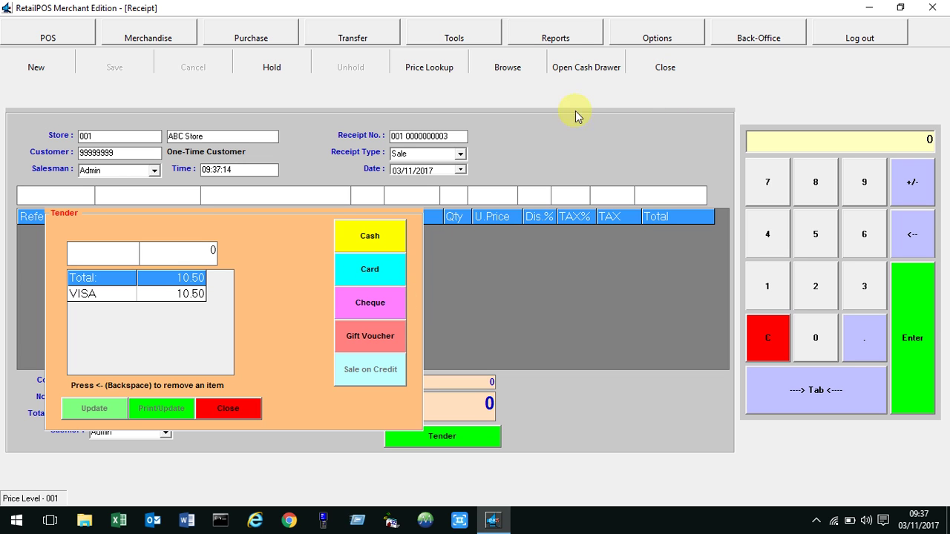
click(660, 69)
Confirm closing the receipt, dismiss the error, exit RetailPOS, and relaunch it.
click(463, 311)
click(511, 312)
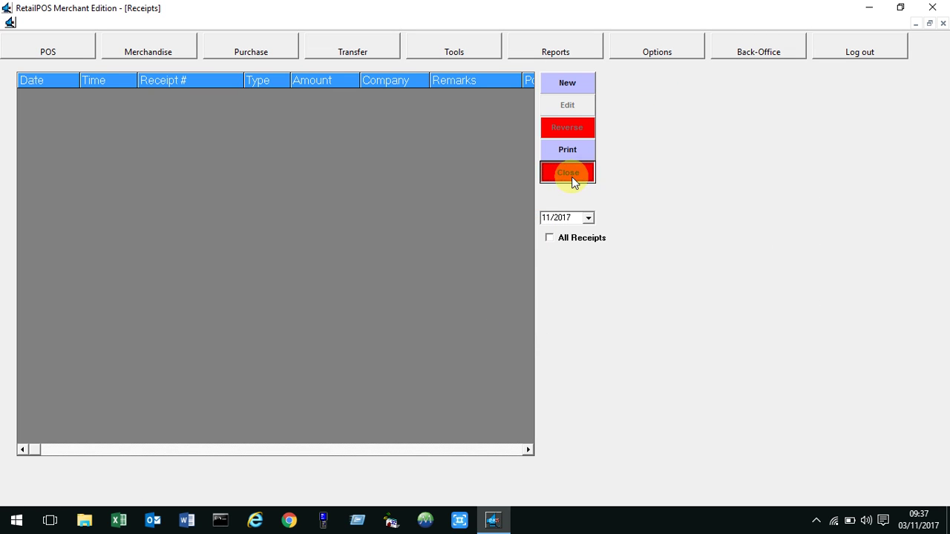
click(943, 23)
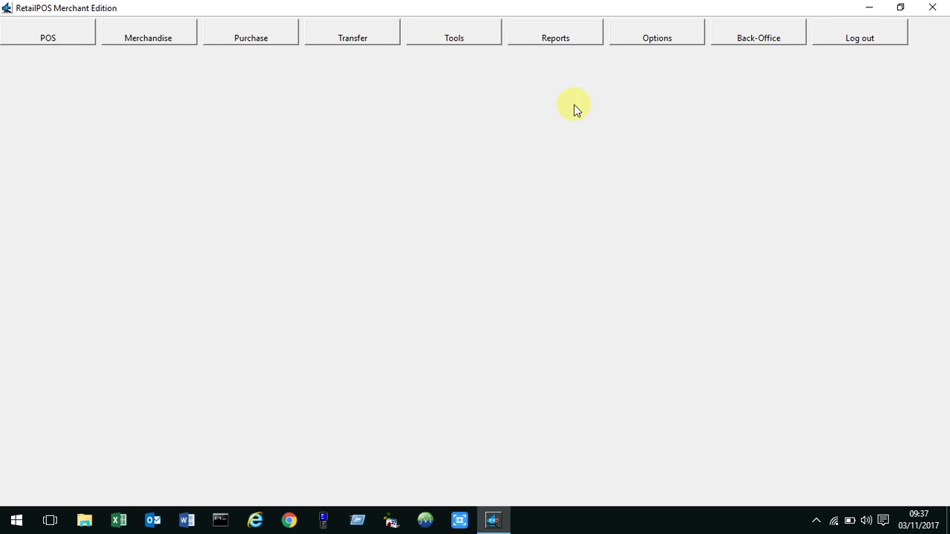
click(932, 7)
click(442, 113)
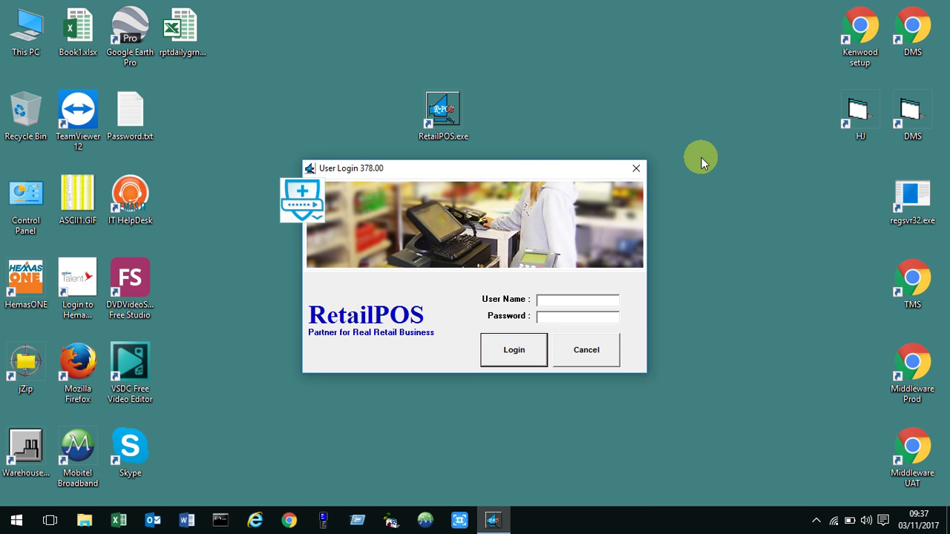
Sign in as administrator and review the unposted November 2017 General Ledger entries.
text(Admin)
key(Return)
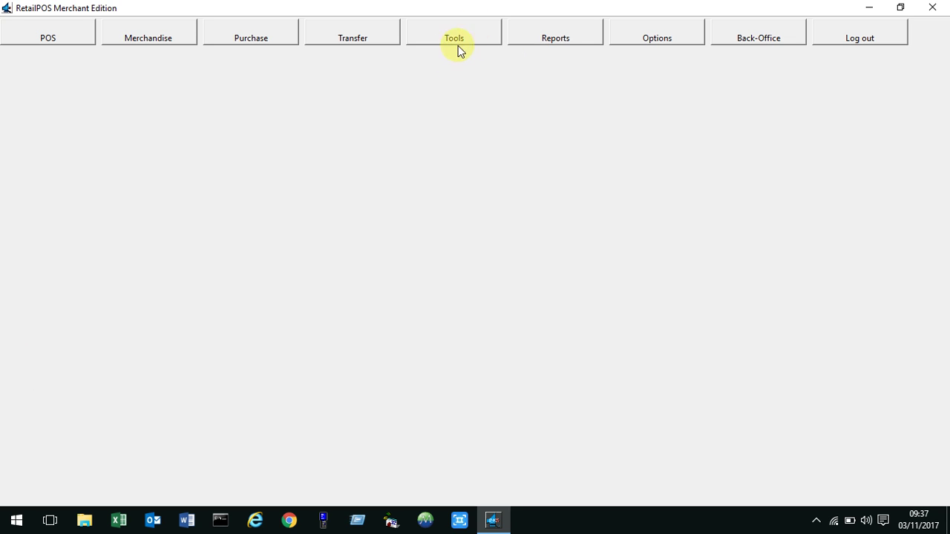
click(766, 38)
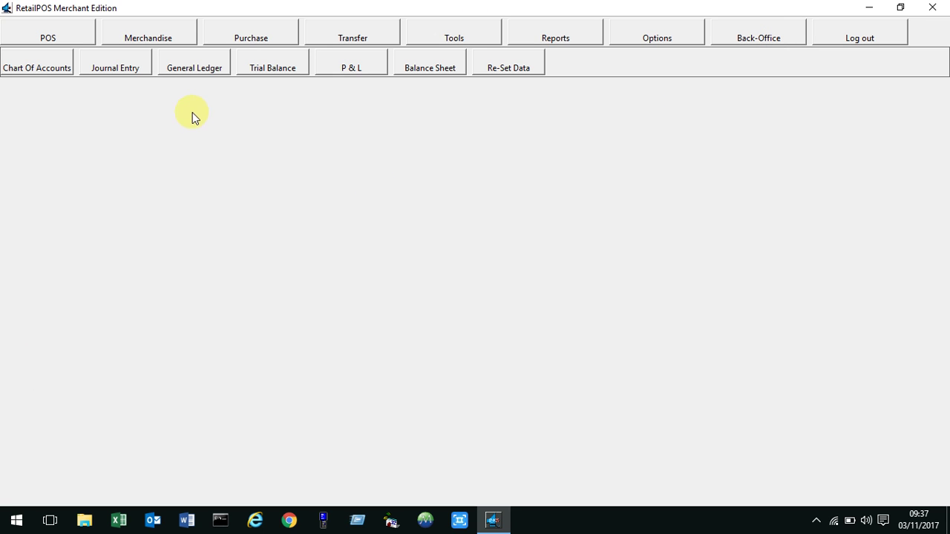
click(200, 70)
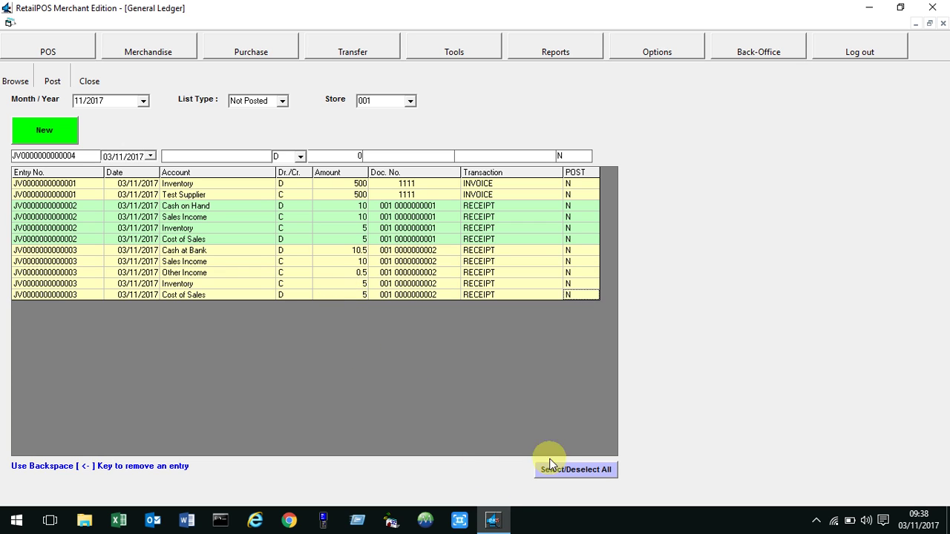
click(88, 80)
click(735, 41)
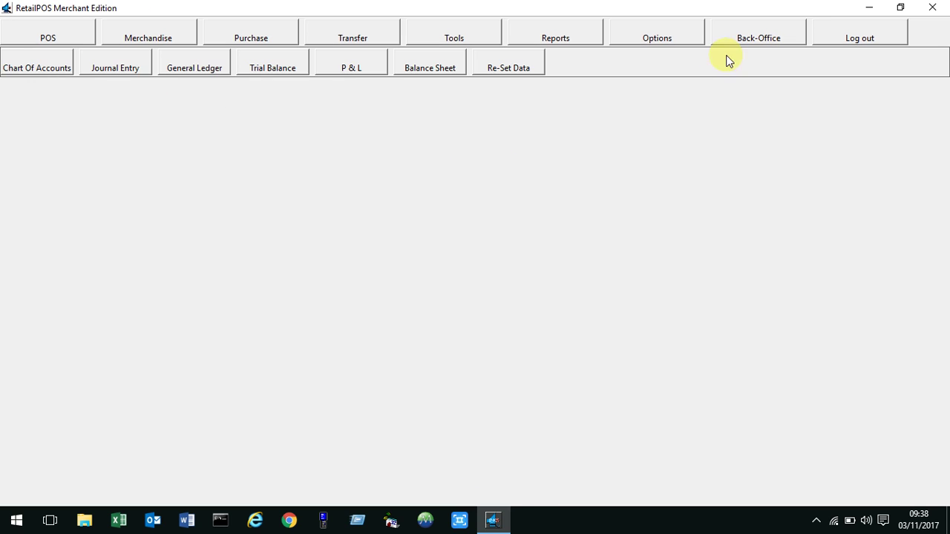
click(272, 72)
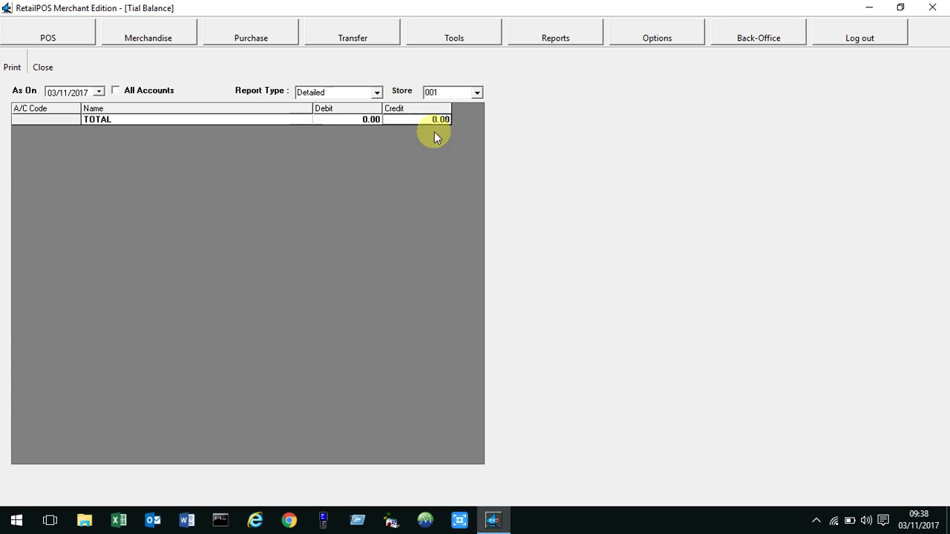
click(42, 66)
click(763, 39)
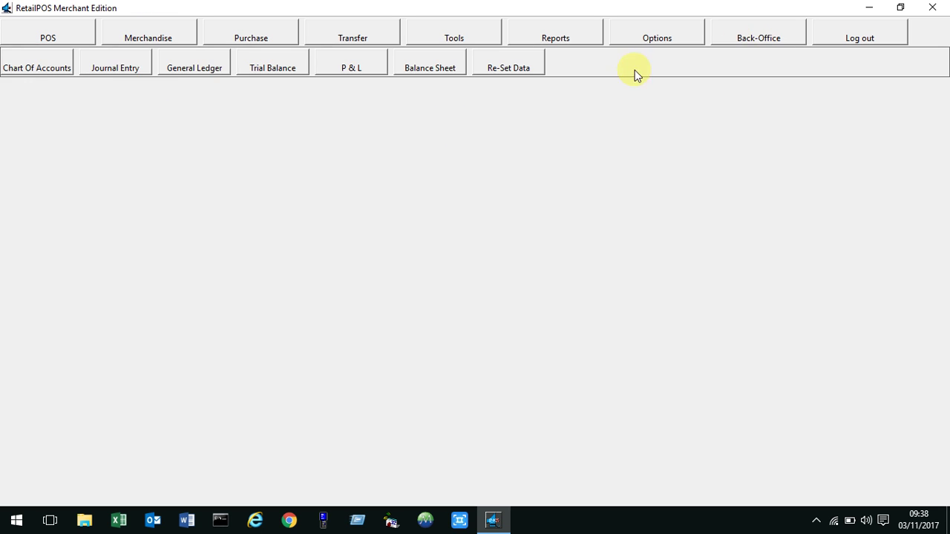
click(186, 74)
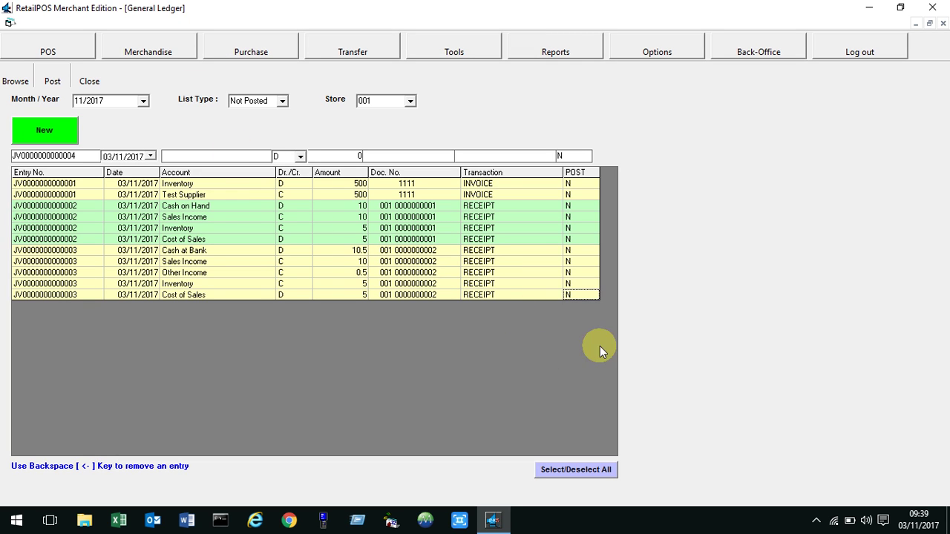
Mark all eleven 11/2017 journal entries, post them to the G/L, and close the ledger.
click(573, 207)
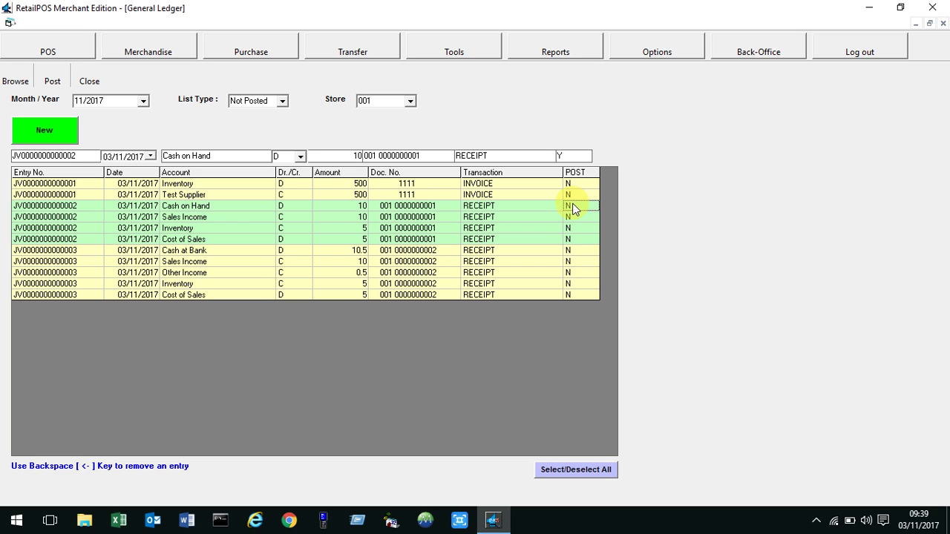
click(573, 207)
click(568, 474)
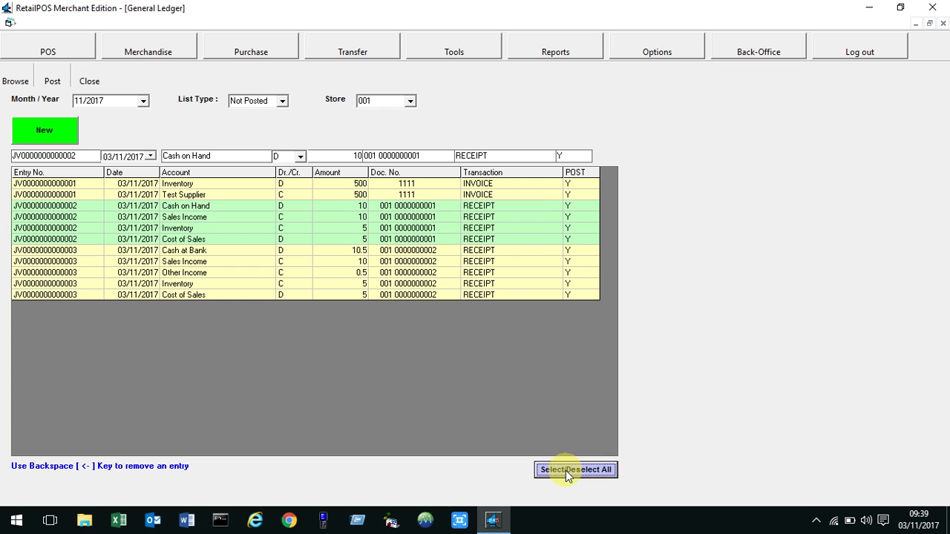
click(53, 81)
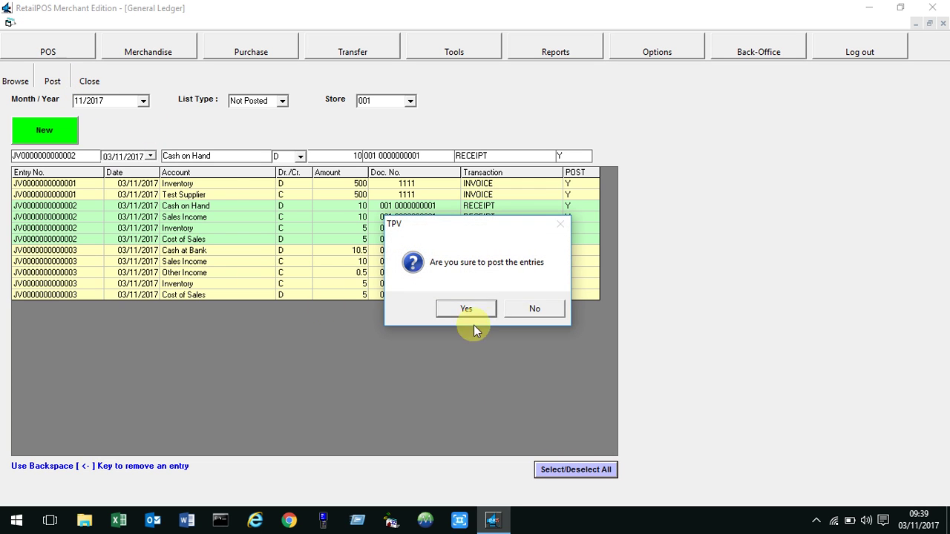
click(486, 312)
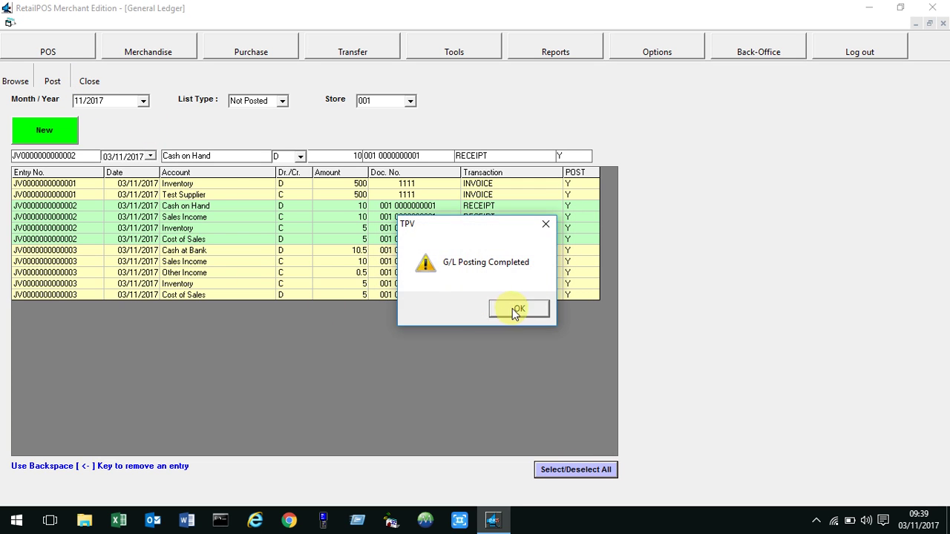
click(520, 312)
click(89, 81)
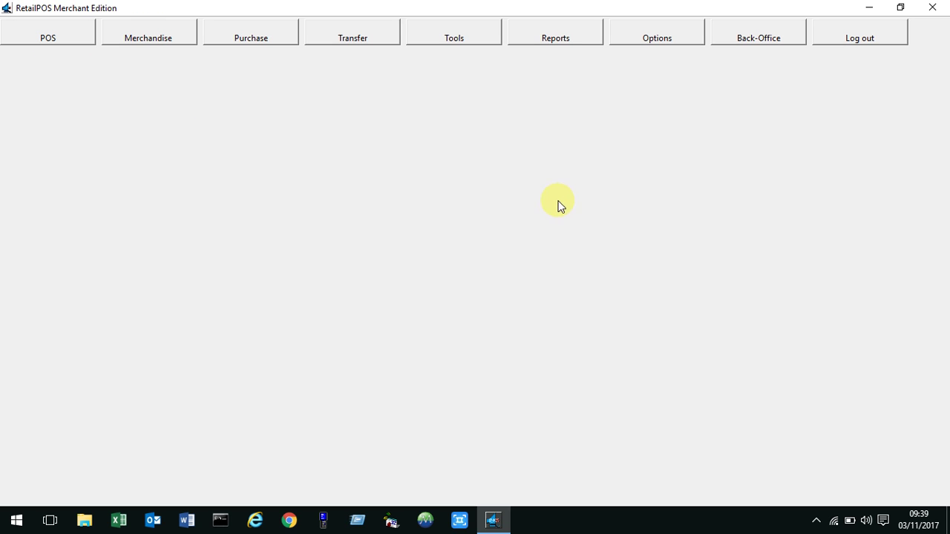
click(749, 38)
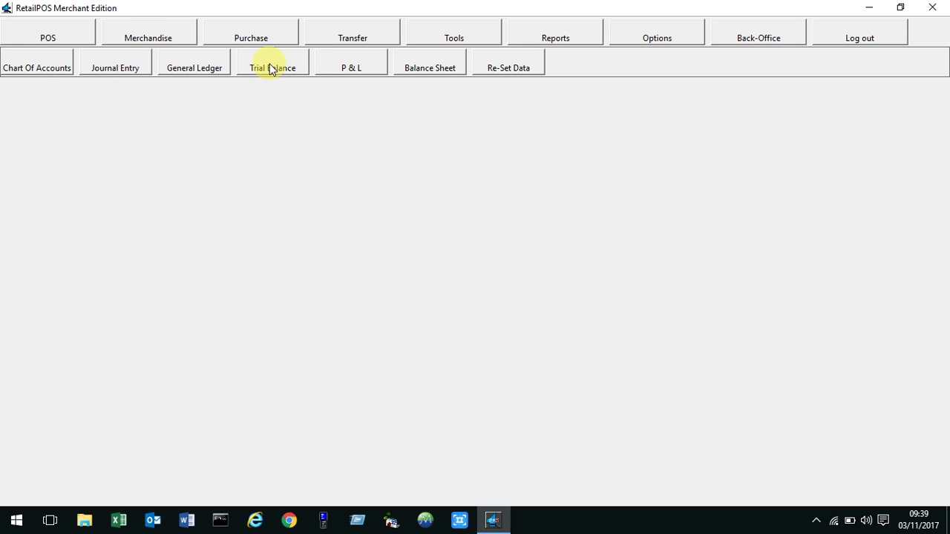
click(270, 66)
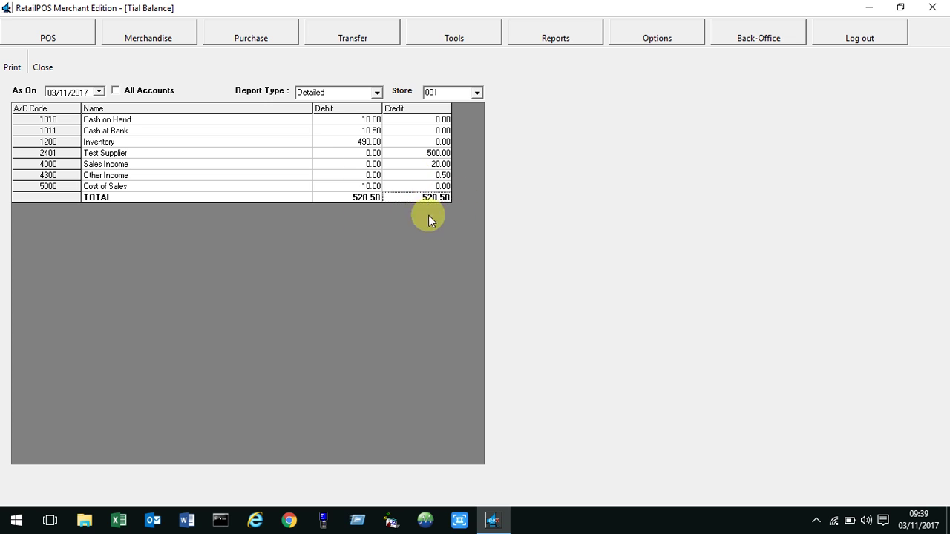
click(43, 69)
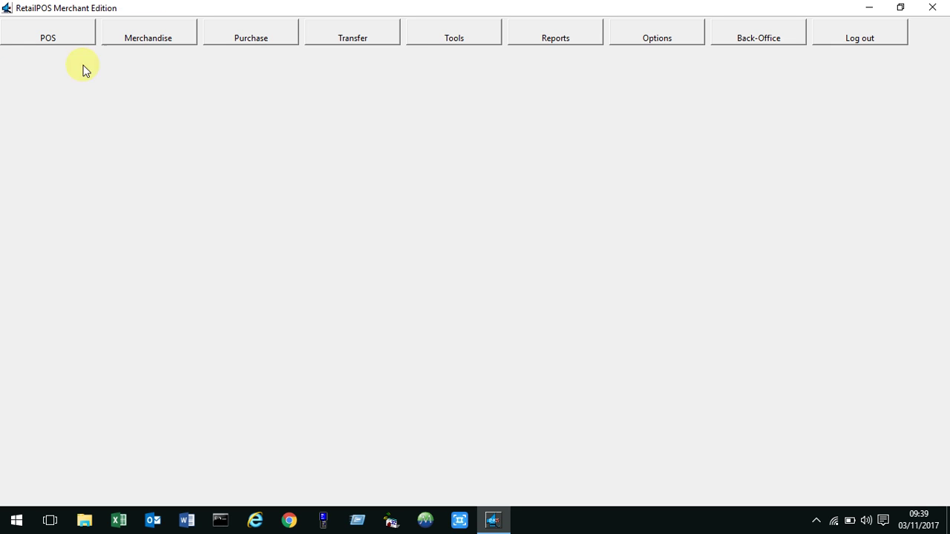
click(758, 44)
click(344, 70)
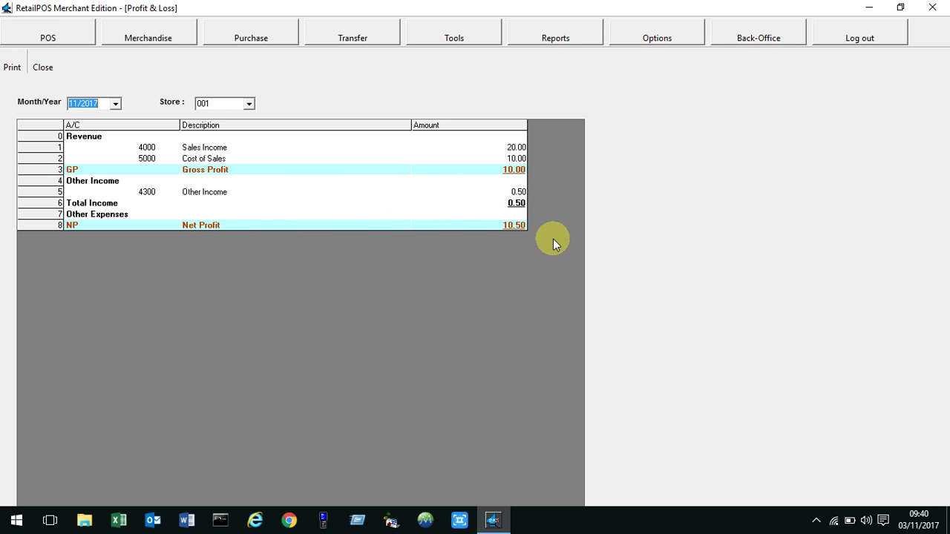
click(44, 68)
click(739, 38)
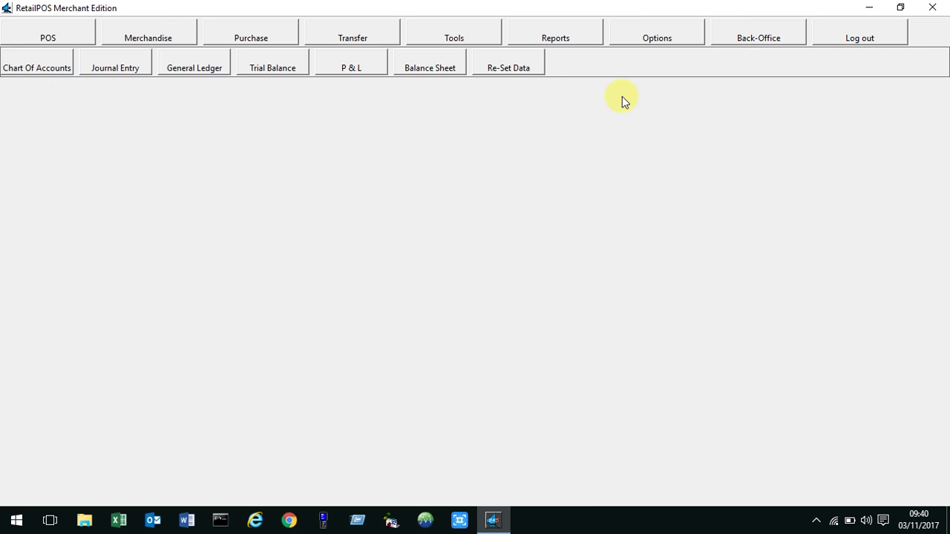
click(425, 72)
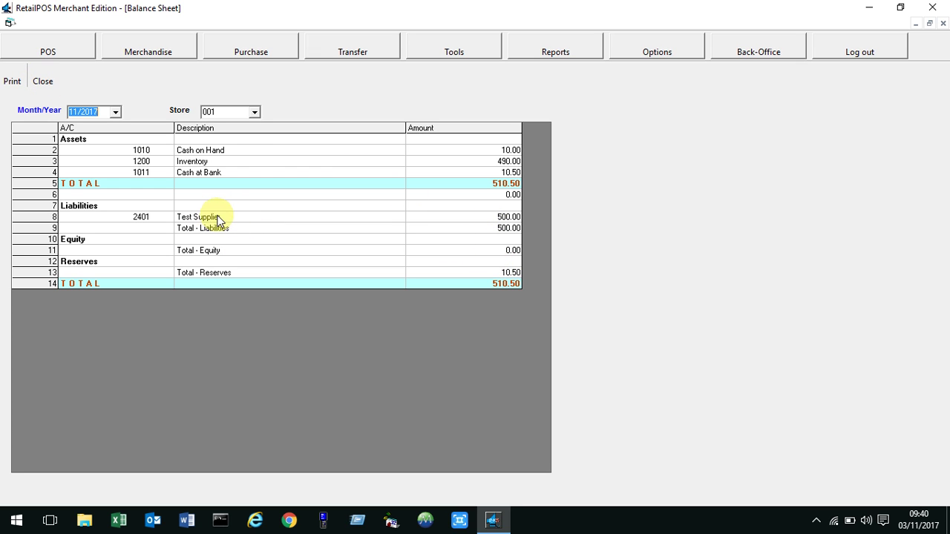
click(43, 81)
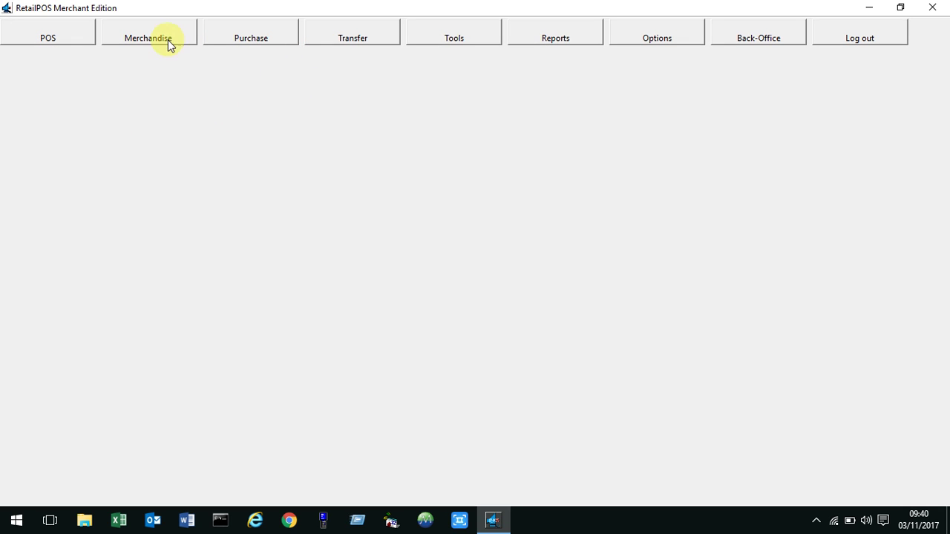
Open Creditors Settlements and try payments on invoice 1111, including 400 and full payment.
click(268, 38)
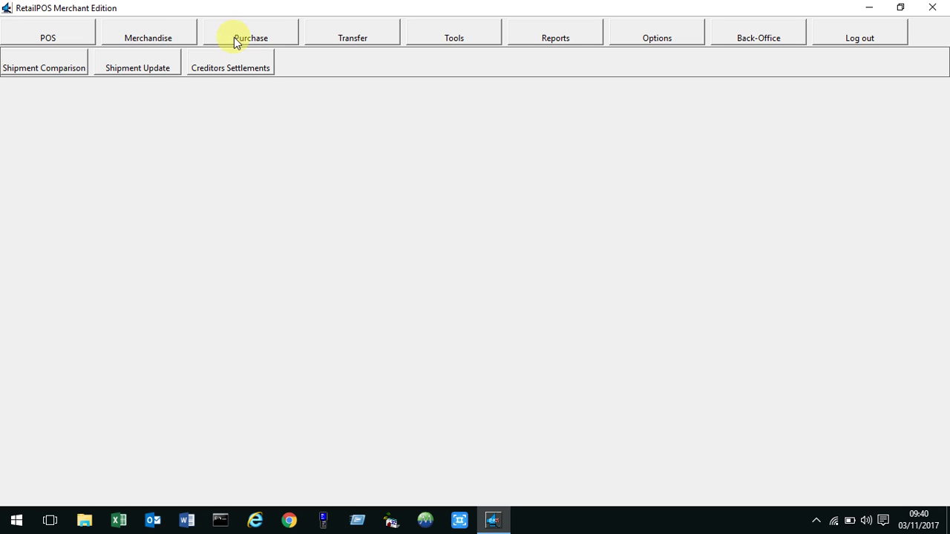
click(239, 69)
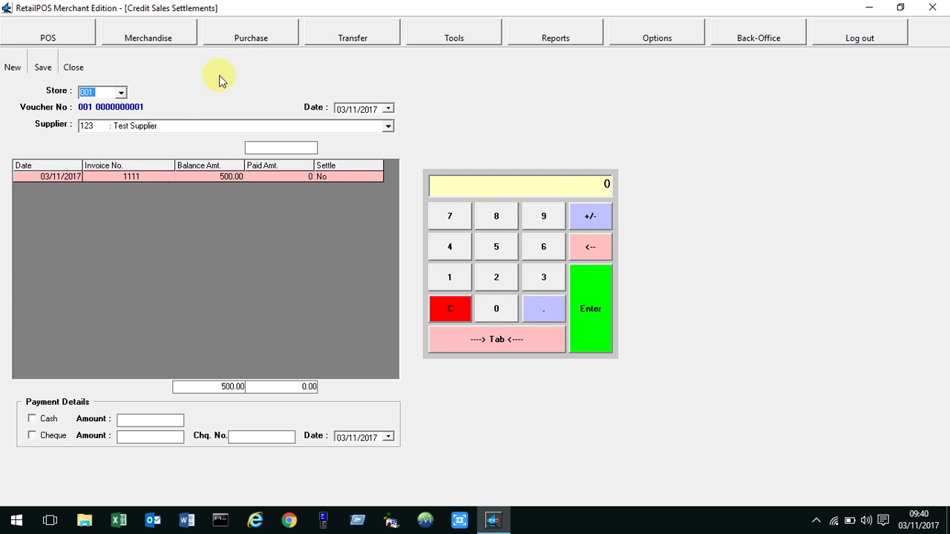
double_click(229, 176)
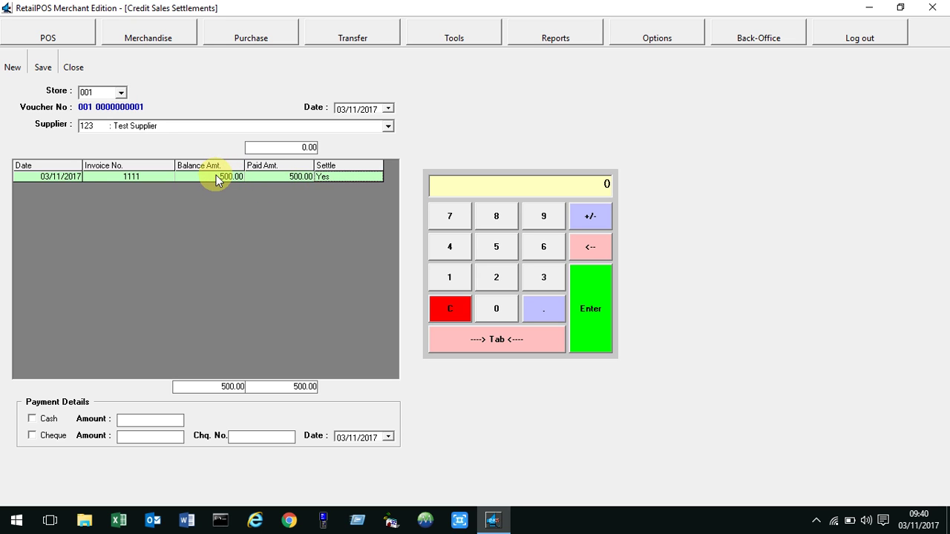
double_click(217, 177)
double_click(238, 177)
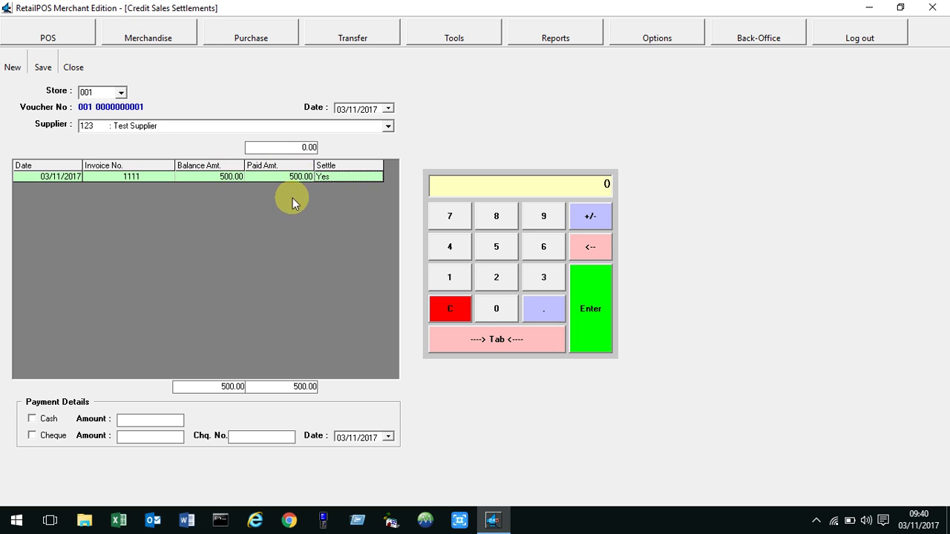
double_click(228, 177)
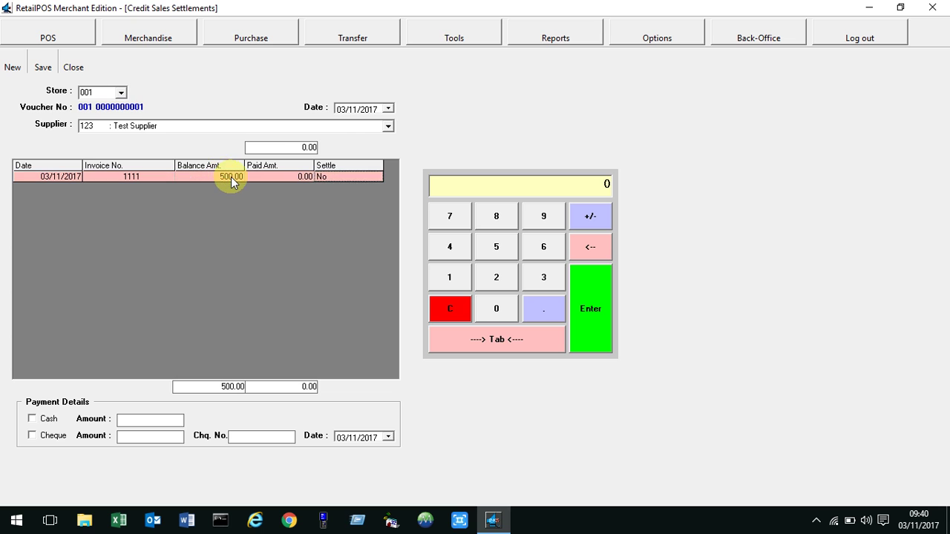
click(277, 147)
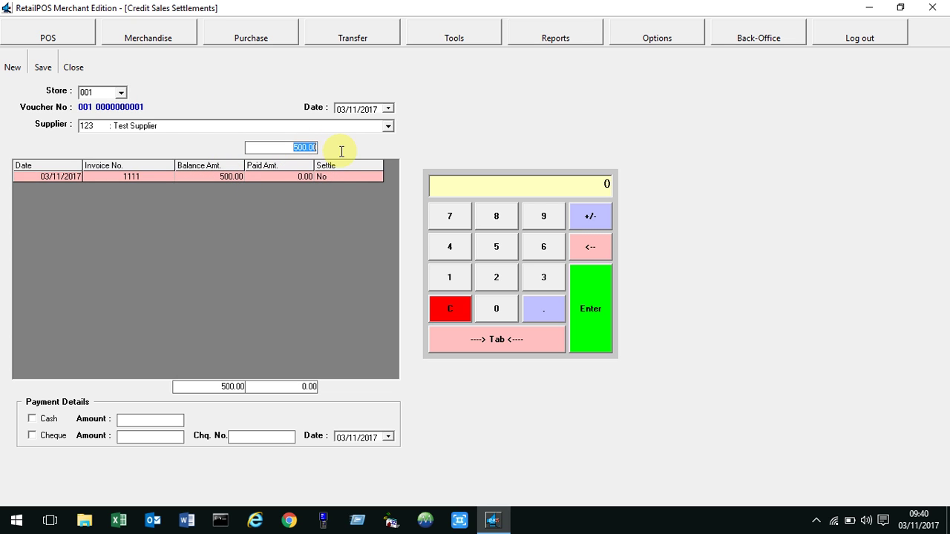
text(400)
key(Return)
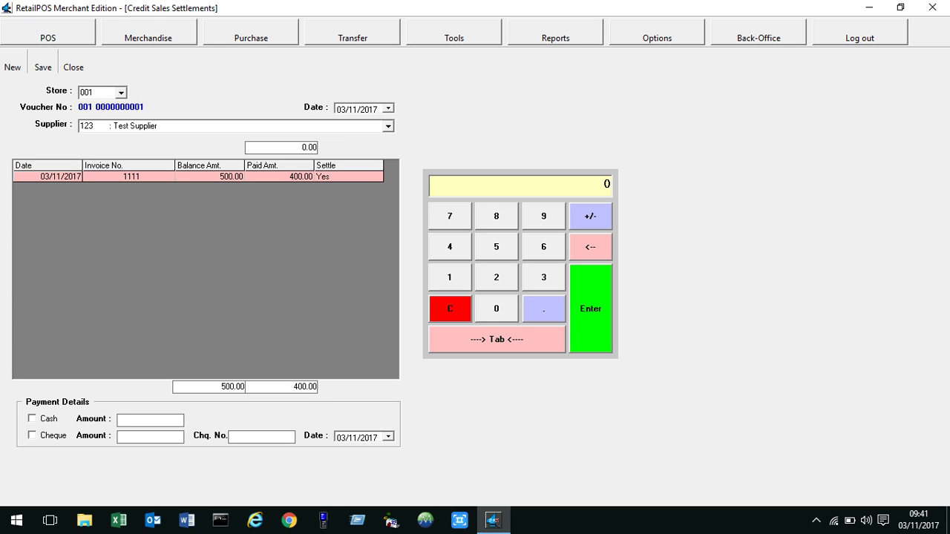
click(287, 178)
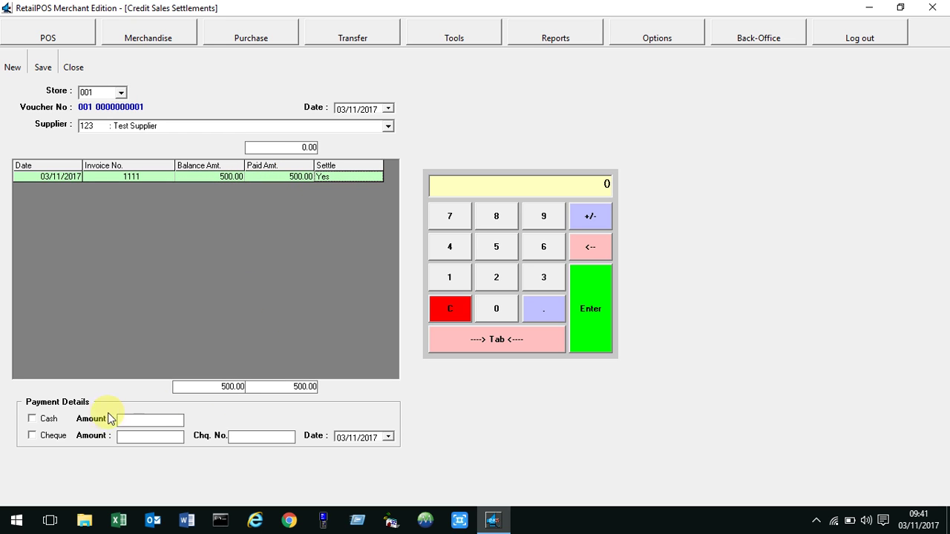
Choose Cash as the only payment method and clear the trial payment on invoice 1111.
click(47, 420)
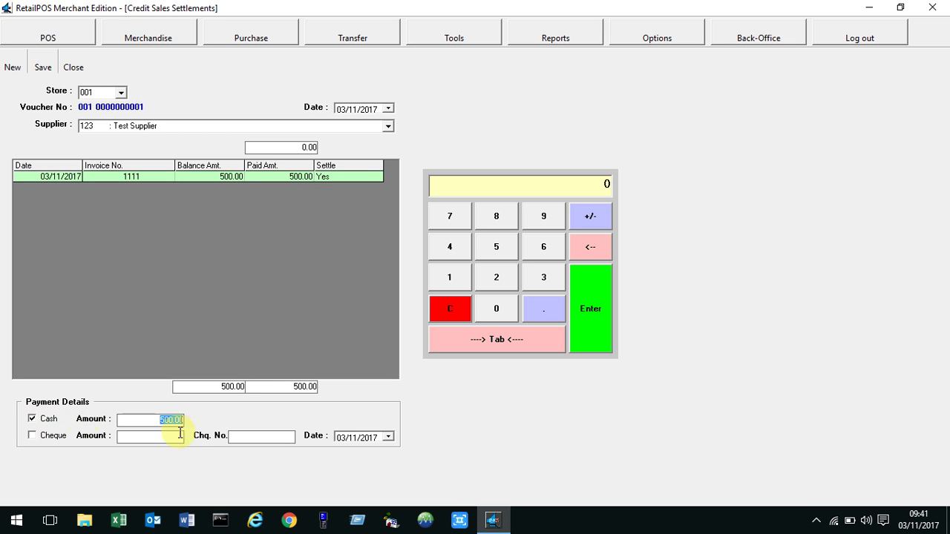
click(65, 437)
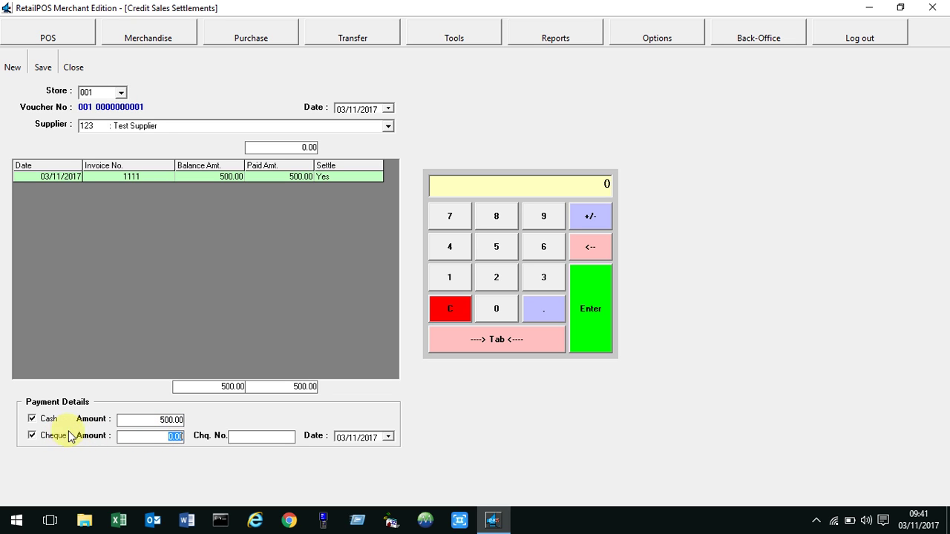
click(58, 437)
click(159, 417)
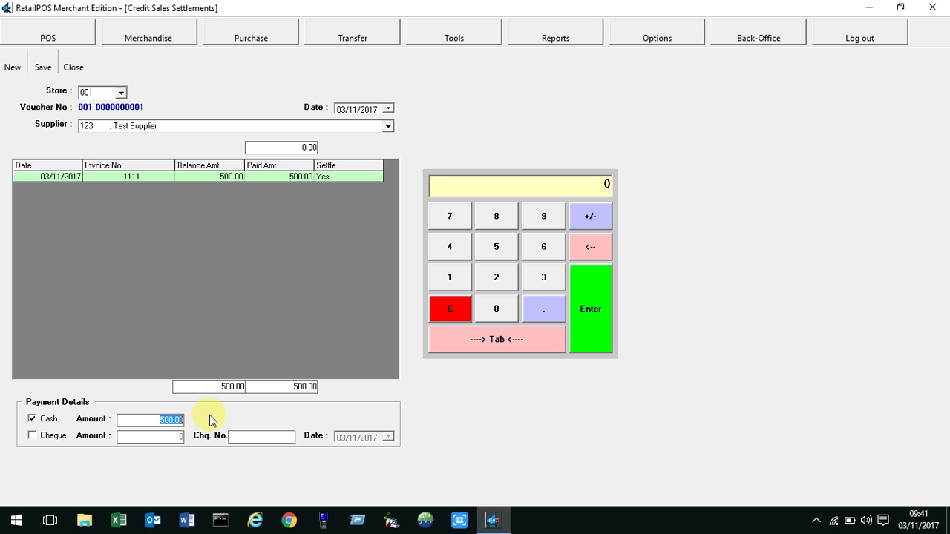
click(277, 178)
Apply 20 to invoice 1111 with a 20 cash amount, and save the settlement.
drag(300, 149, 333, 157)
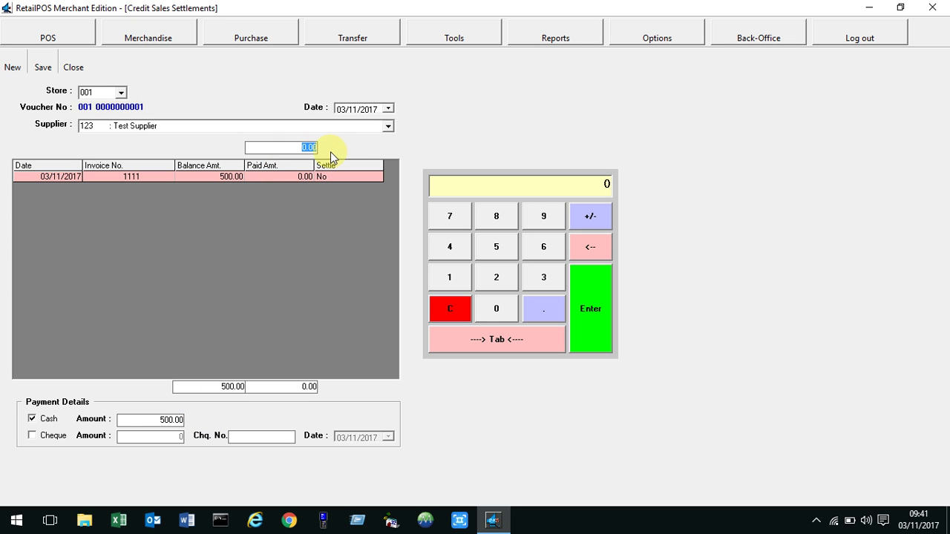
text(20)
key(Return)
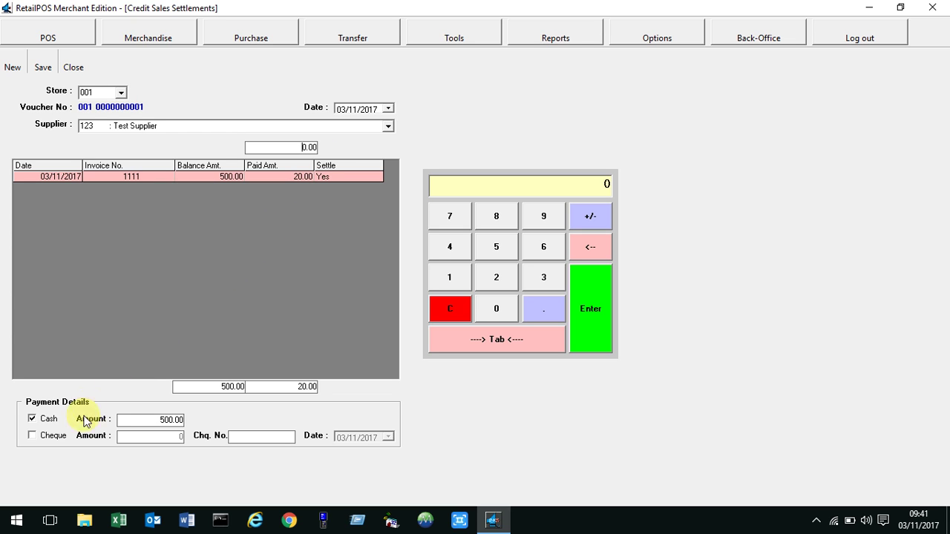
drag(149, 420, 207, 421)
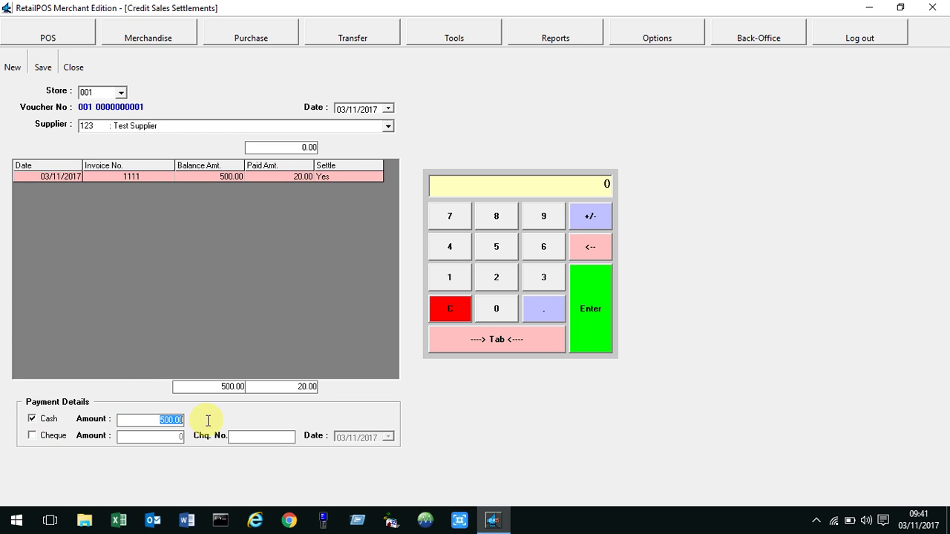
key(BackSpace)
text(20)
click(42, 69)
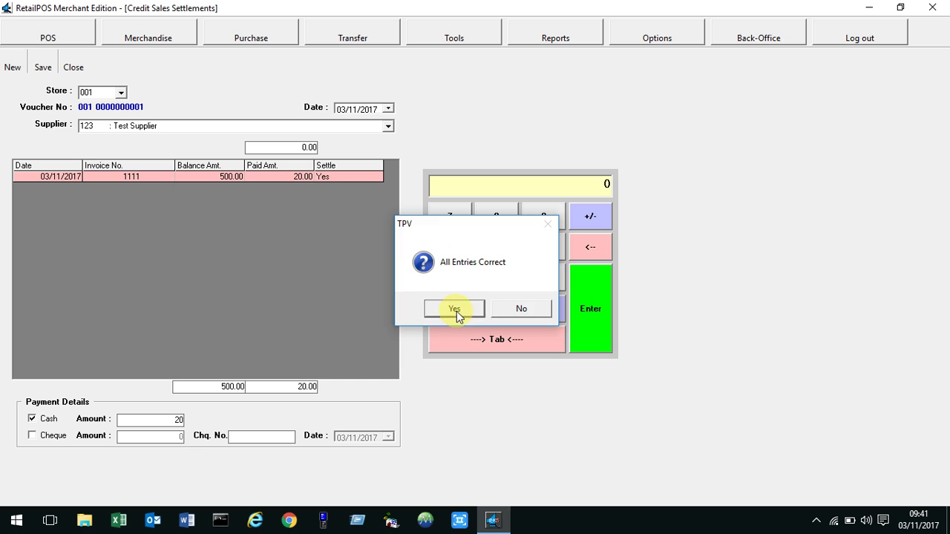
click(456, 311)
click(74, 66)
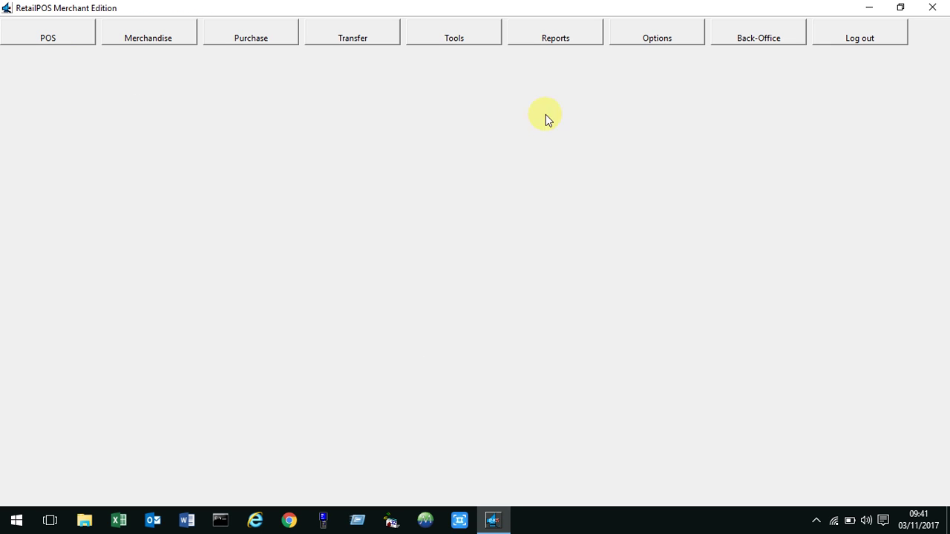
Post the two unposted 20.00 supplier payment entries to the general ledger.
click(731, 40)
click(173, 65)
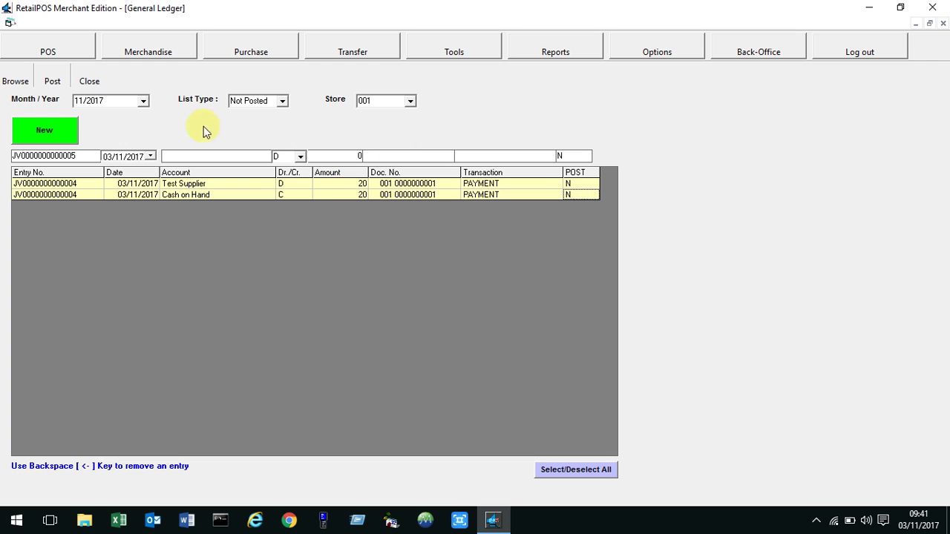
click(284, 101)
click(314, 119)
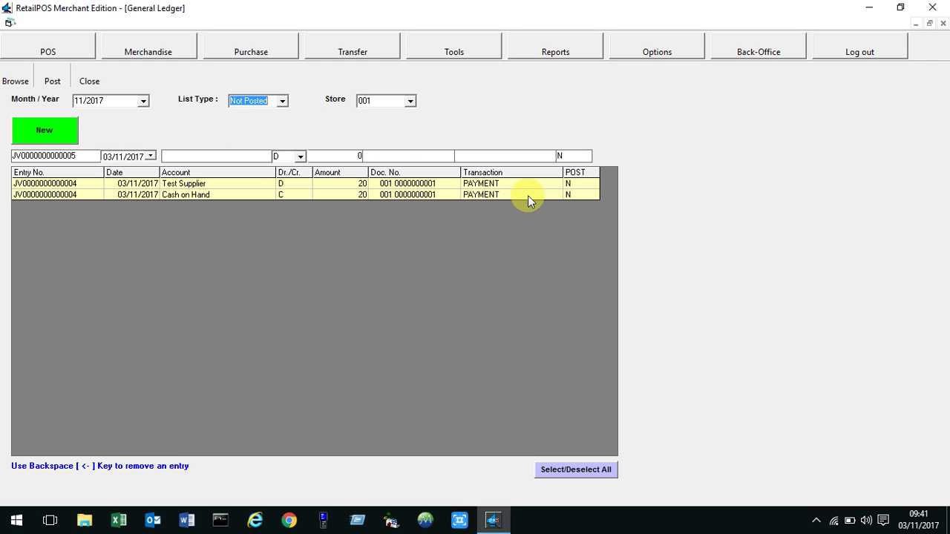
click(558, 470)
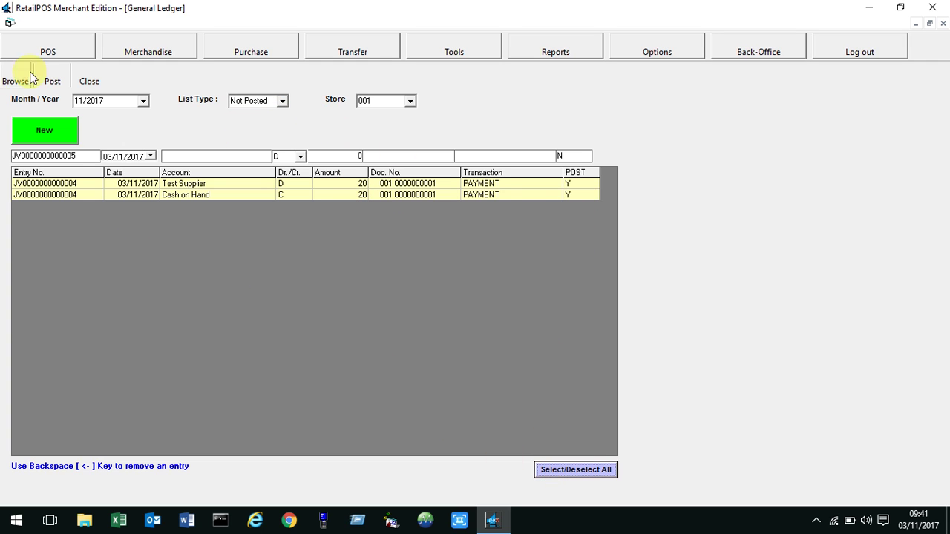
click(62, 81)
click(463, 313)
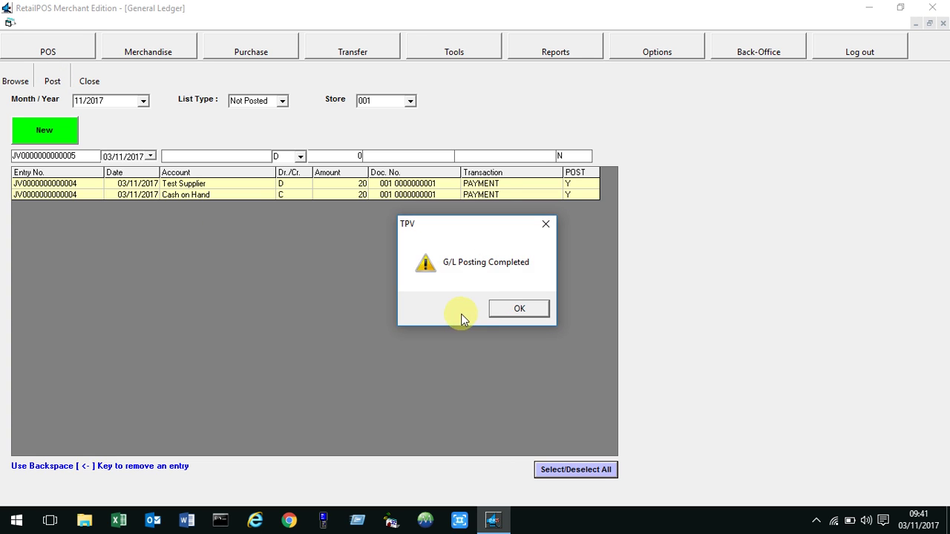
click(491, 310)
click(99, 84)
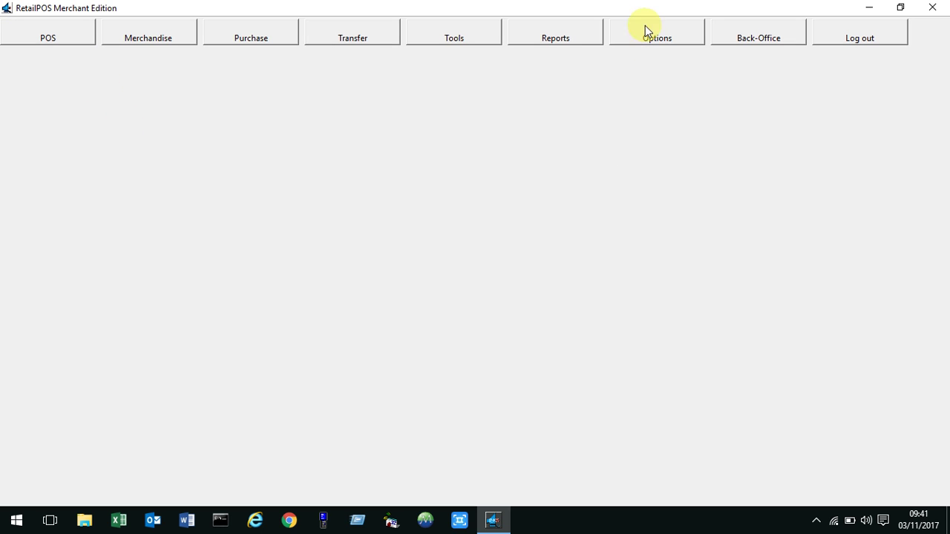
click(752, 35)
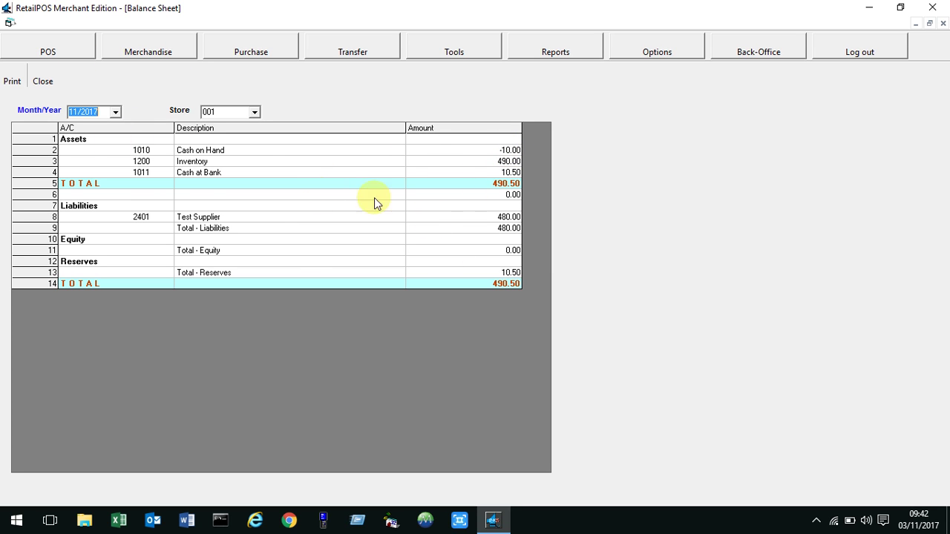
Close the reviewed Balance Sheet and return to the point-of-sale functions.
click(42, 81)
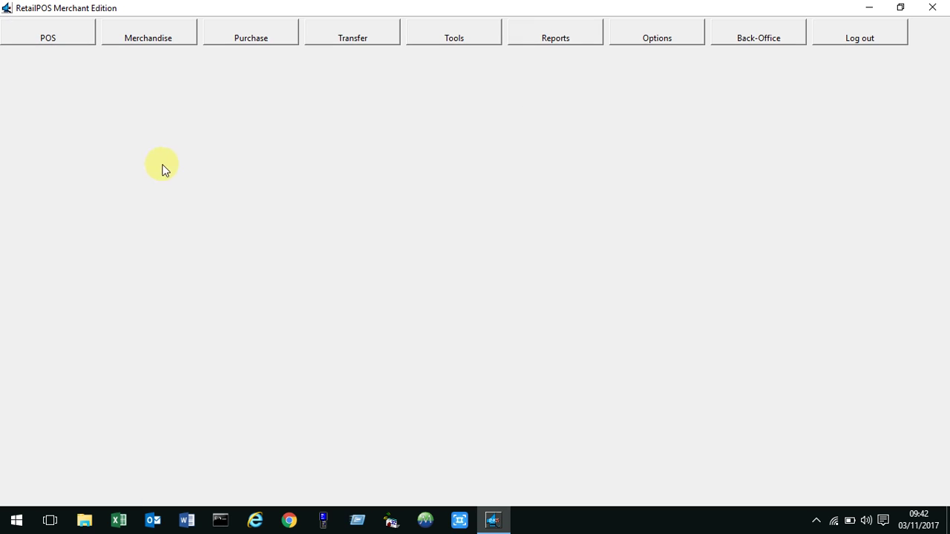
click(65, 44)
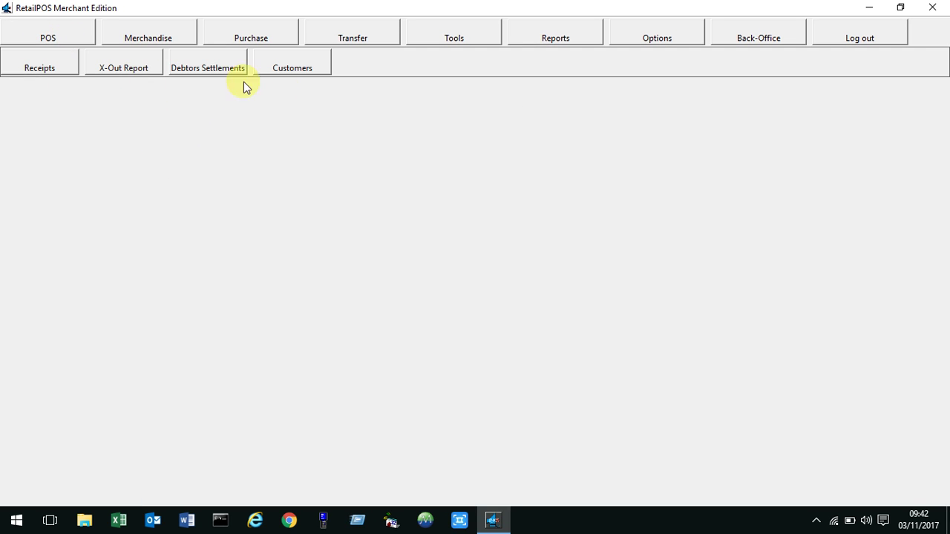
Start a new receipt and ring up 80 units of Item for Demo (barcode 123456789) at 10.00.
click(44, 67)
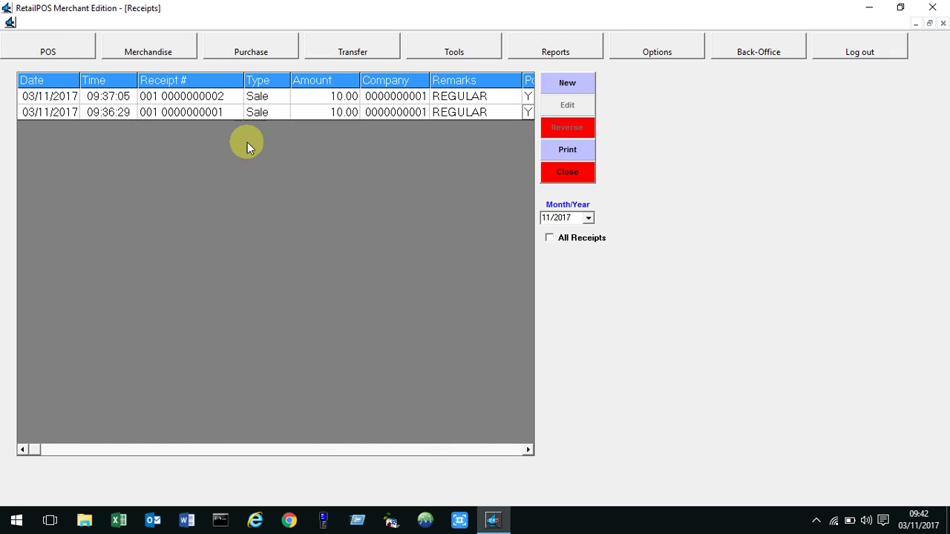
click(575, 90)
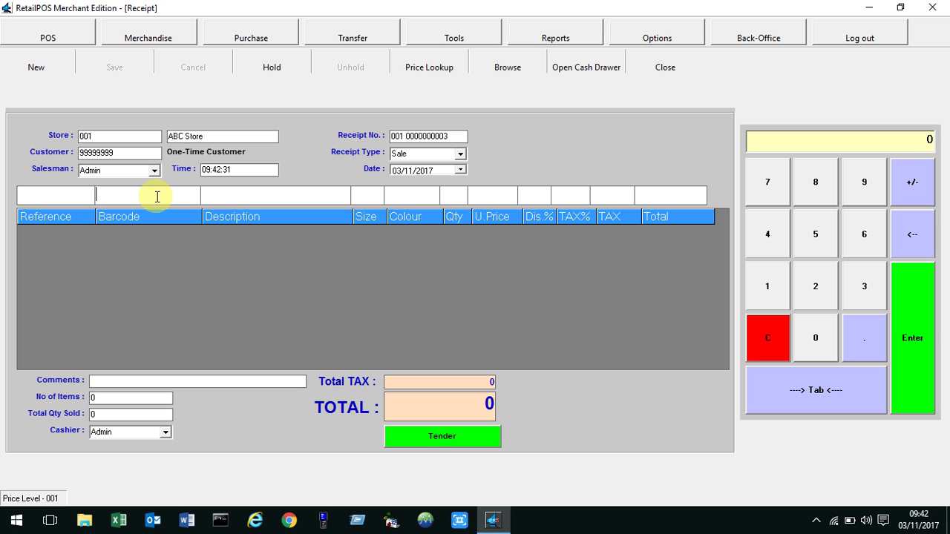
text(12345678)
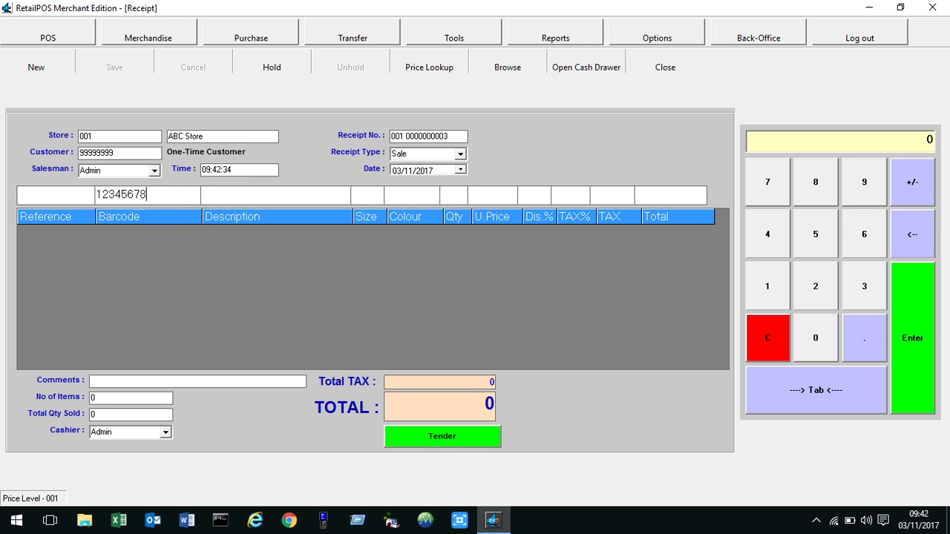
text(9)
key(Return)
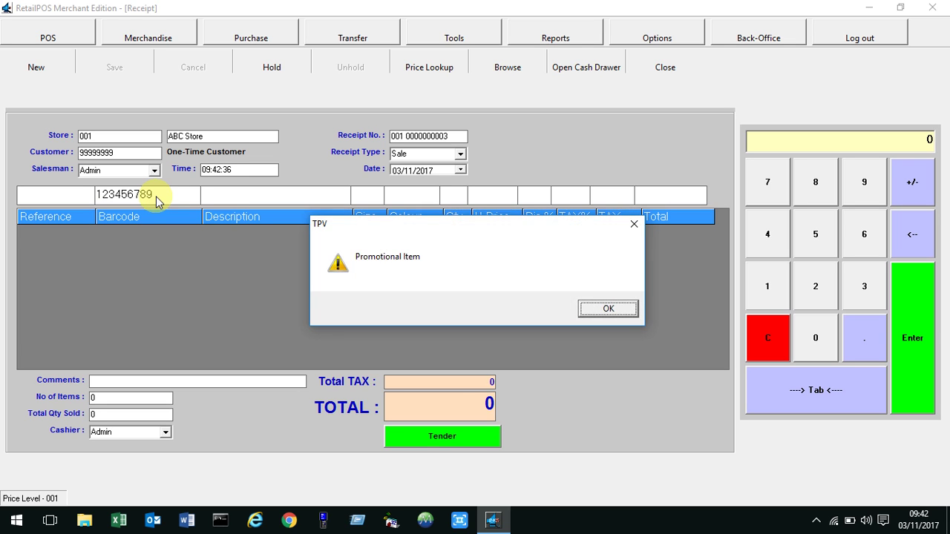
key(Return)
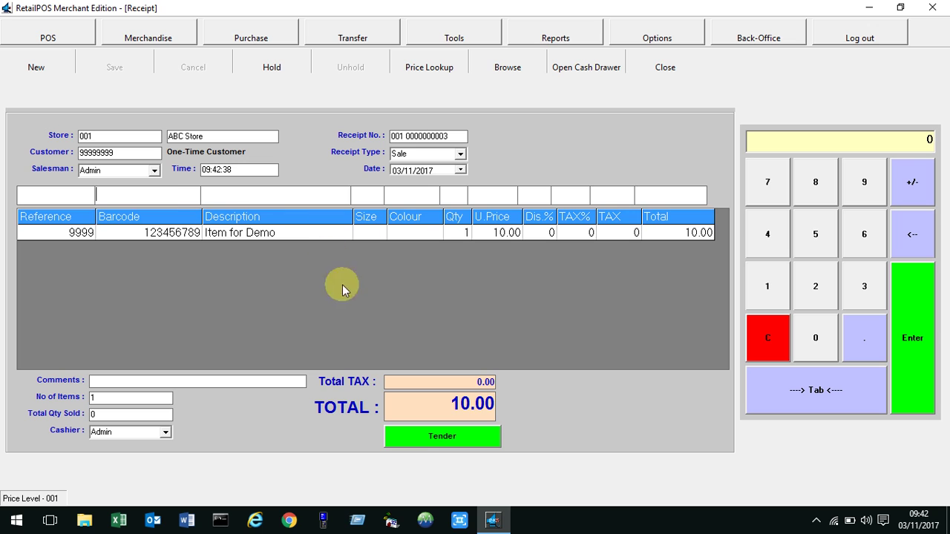
click(456, 233)
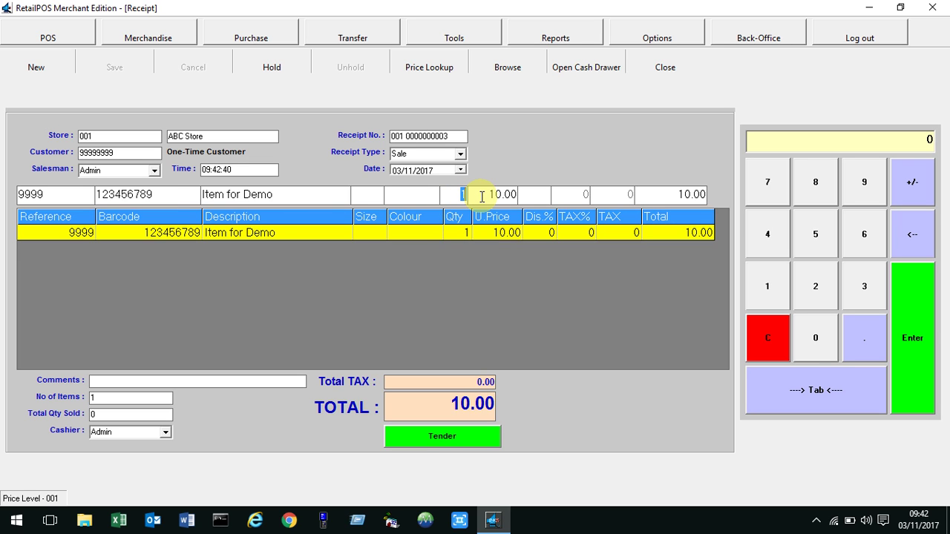
text(8)
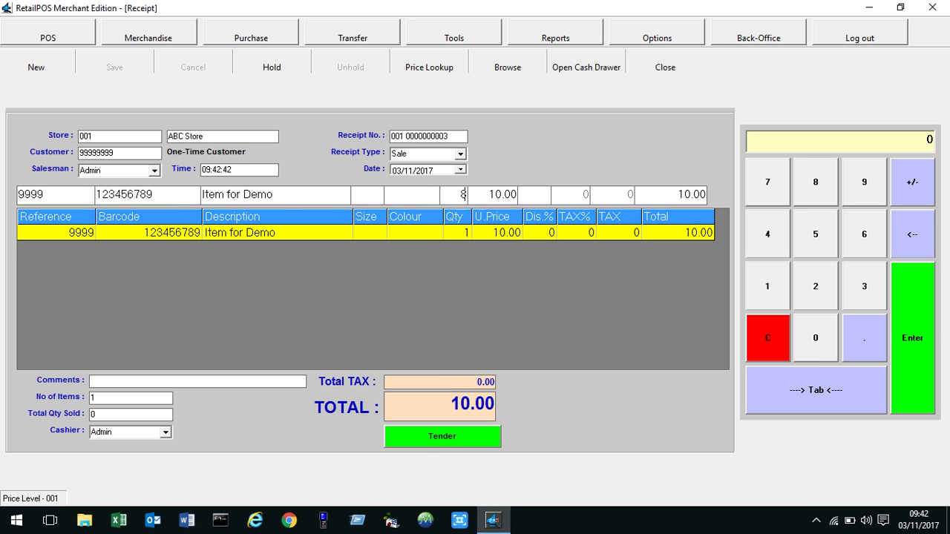
text(0)
key(Return)
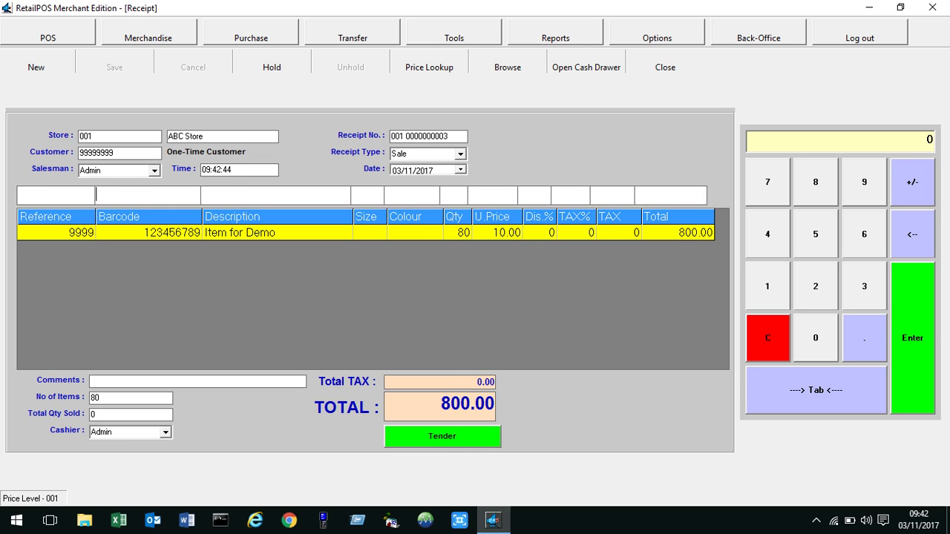
Tender the 800.00 sale as 500 cash plus 300.50 on VISA and finalise it.
click(463, 443)
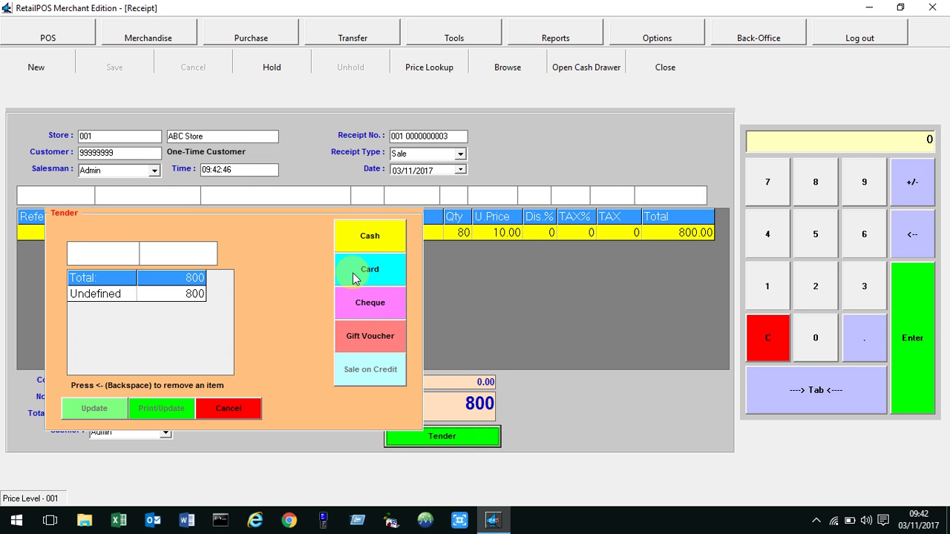
click(377, 245)
text(8)
key(Return)
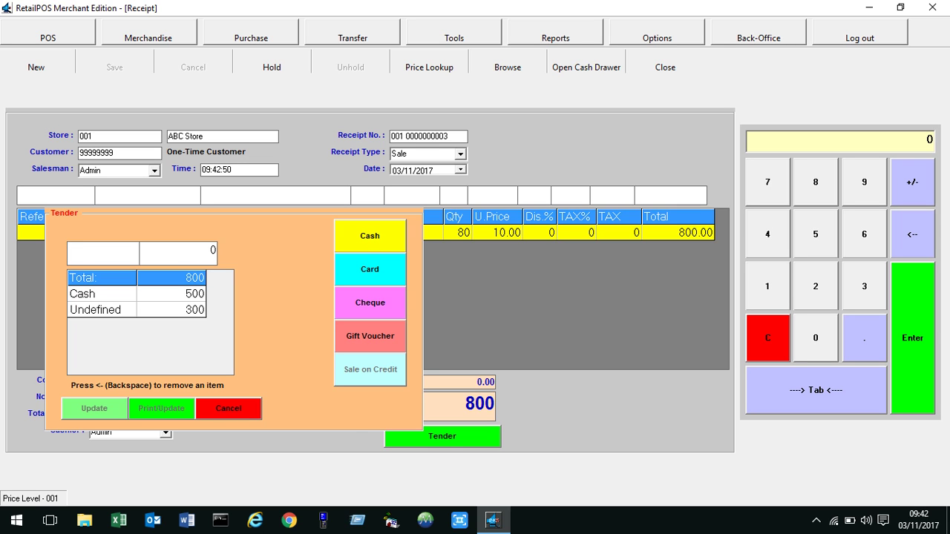
click(369, 269)
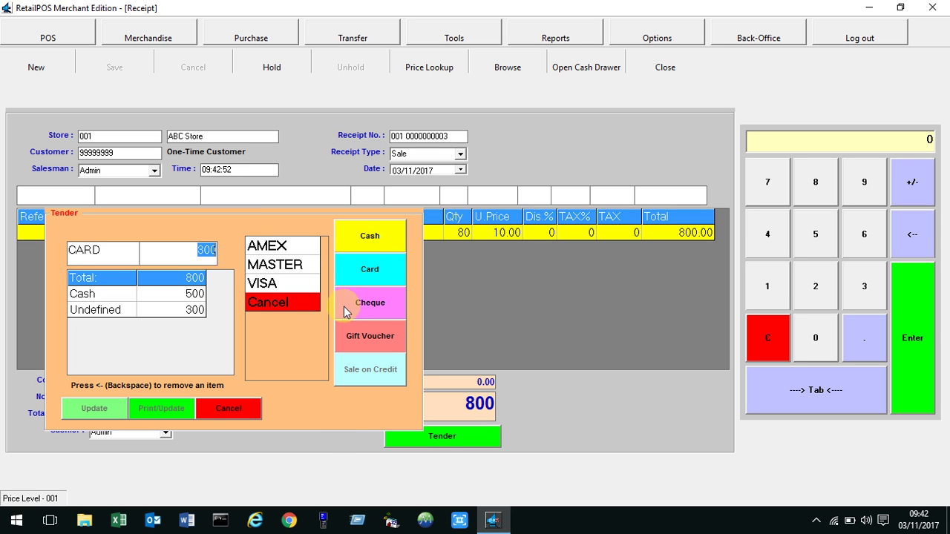
click(266, 288)
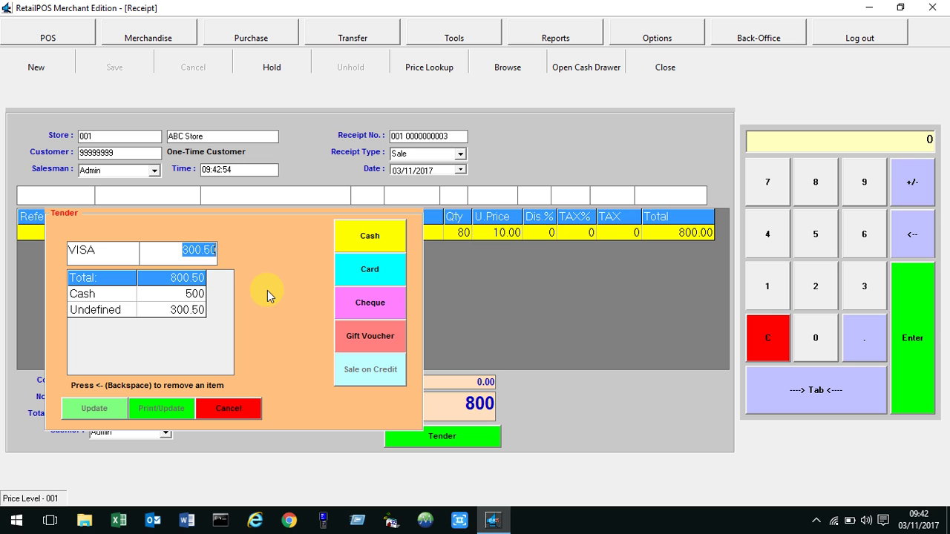
key(Return)
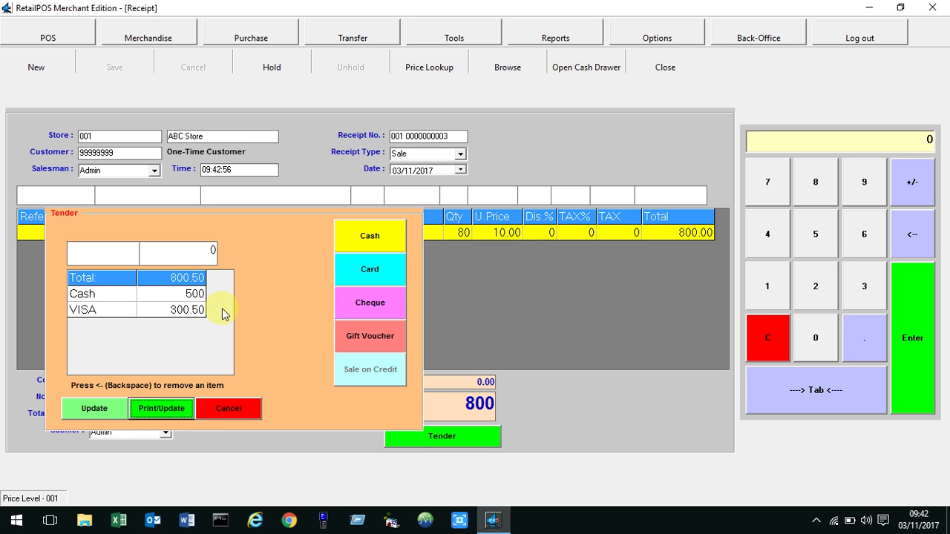
click(95, 409)
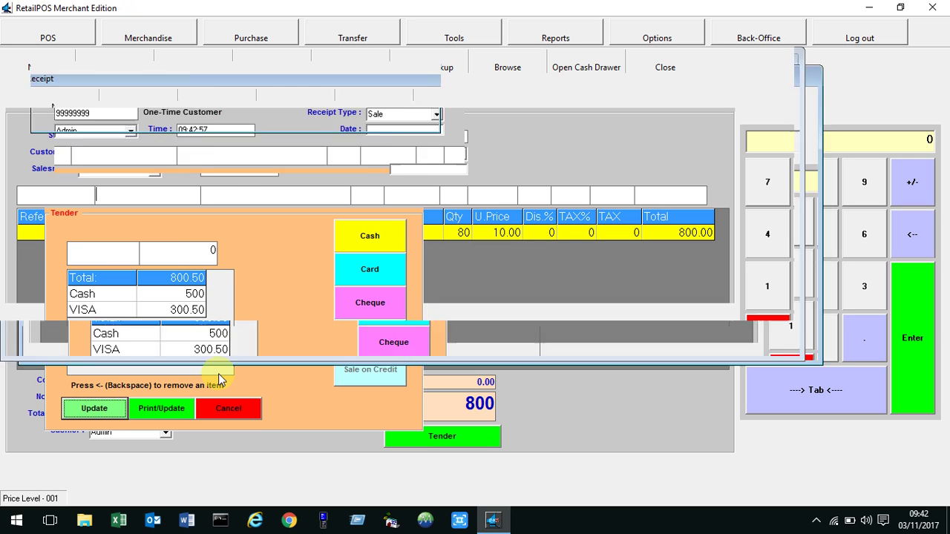
click(231, 413)
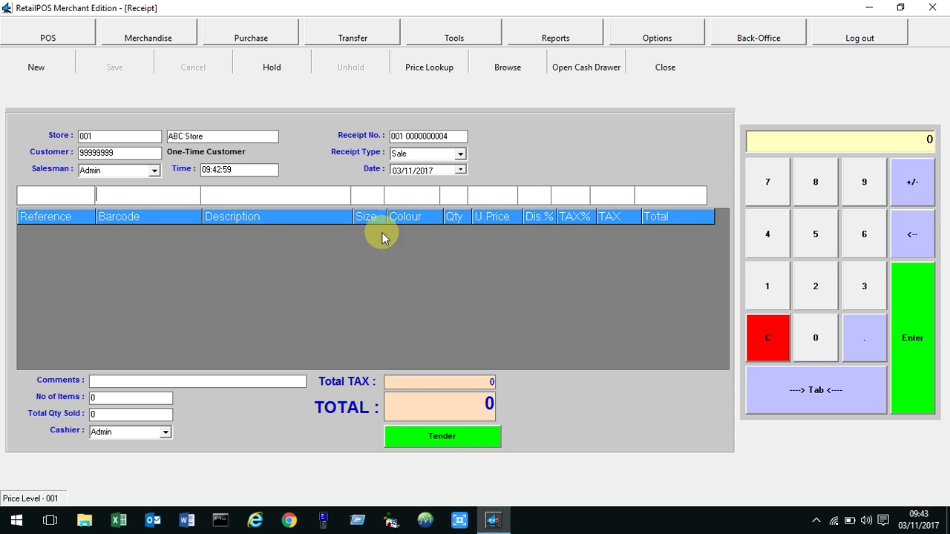
click(757, 37)
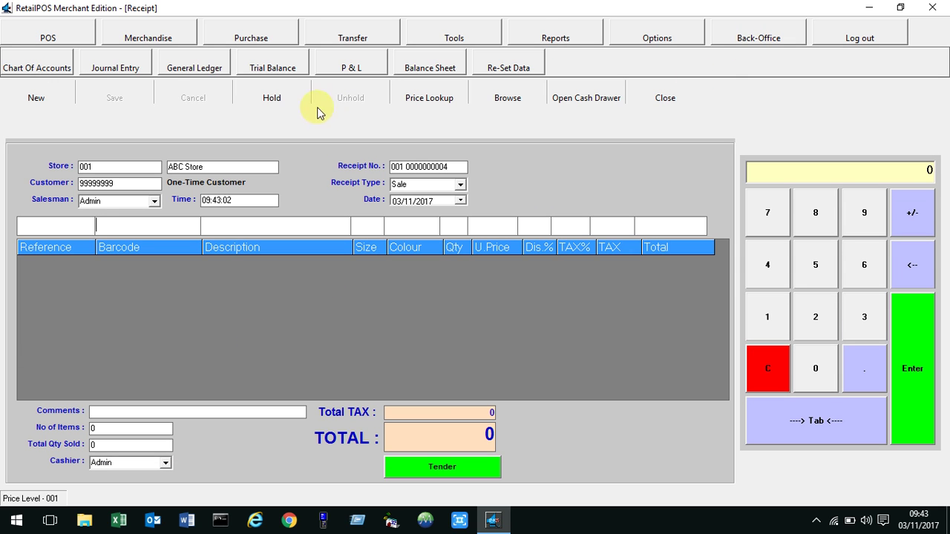
click(195, 68)
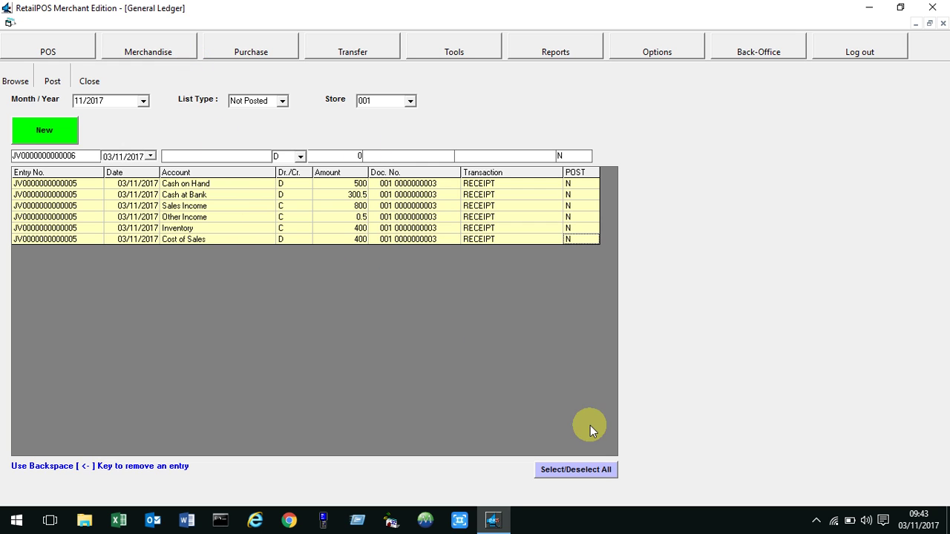
click(568, 470)
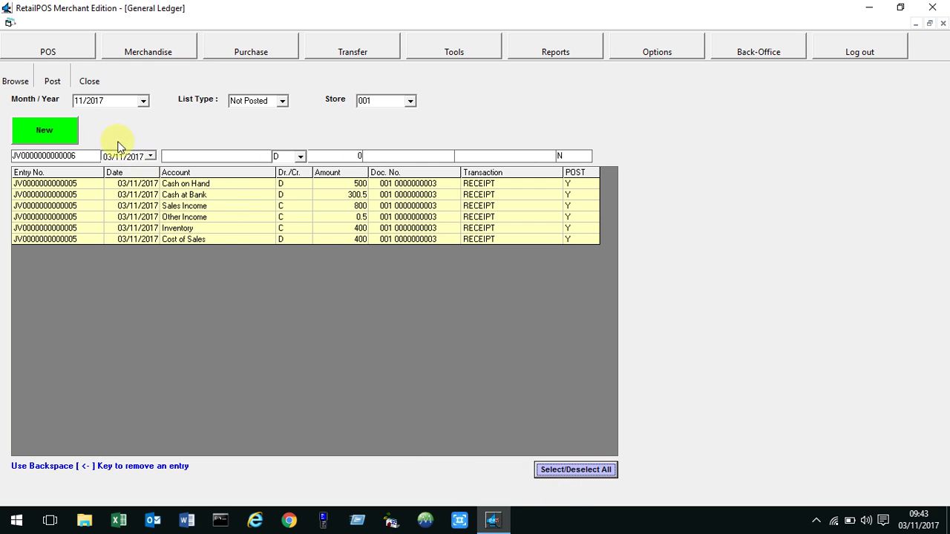
click(52, 82)
click(469, 310)
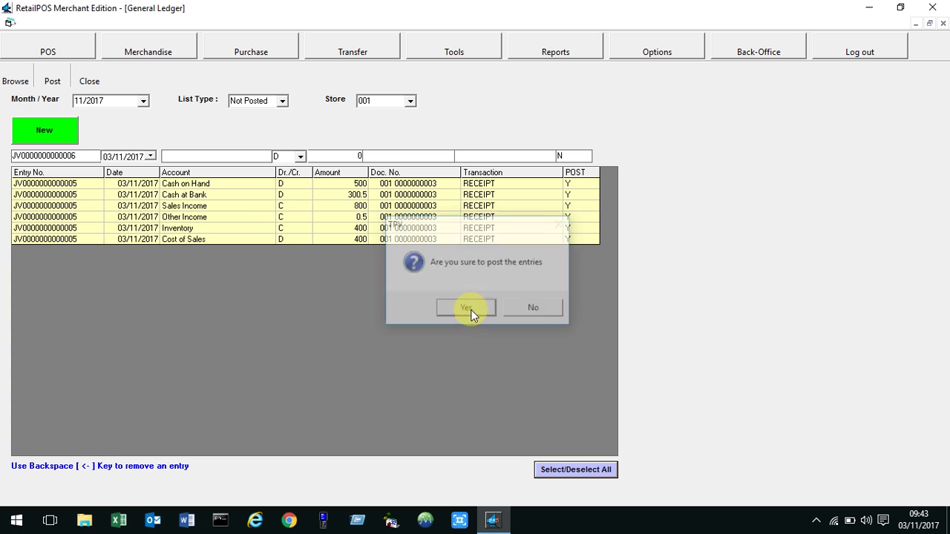
click(535, 308)
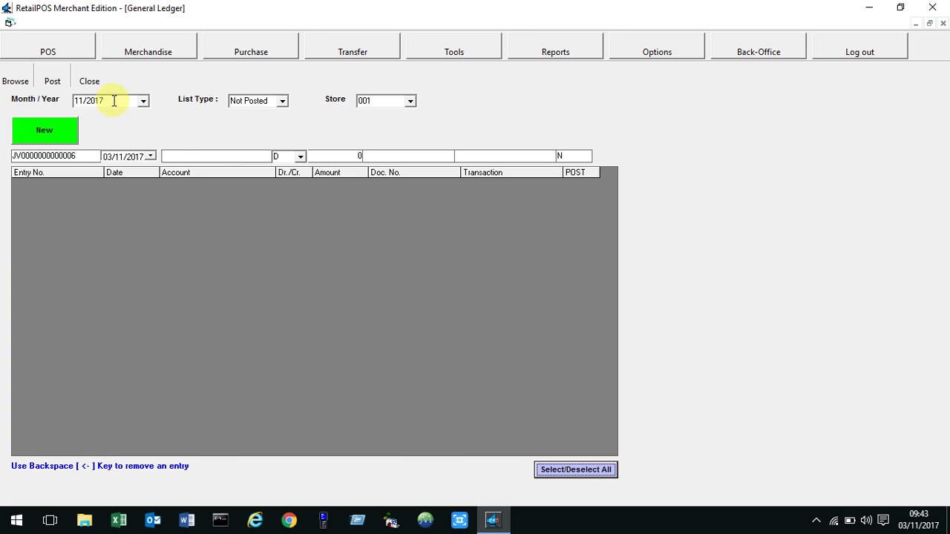
click(90, 81)
click(776, 38)
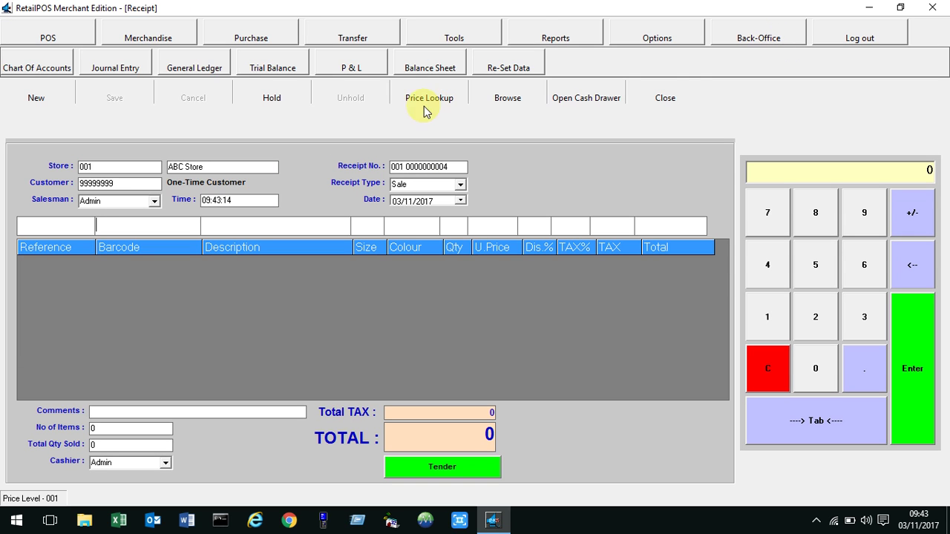
Review the 891.00 Balance Sheet with its 480.00 Test Supplier liability, then close it.
click(436, 74)
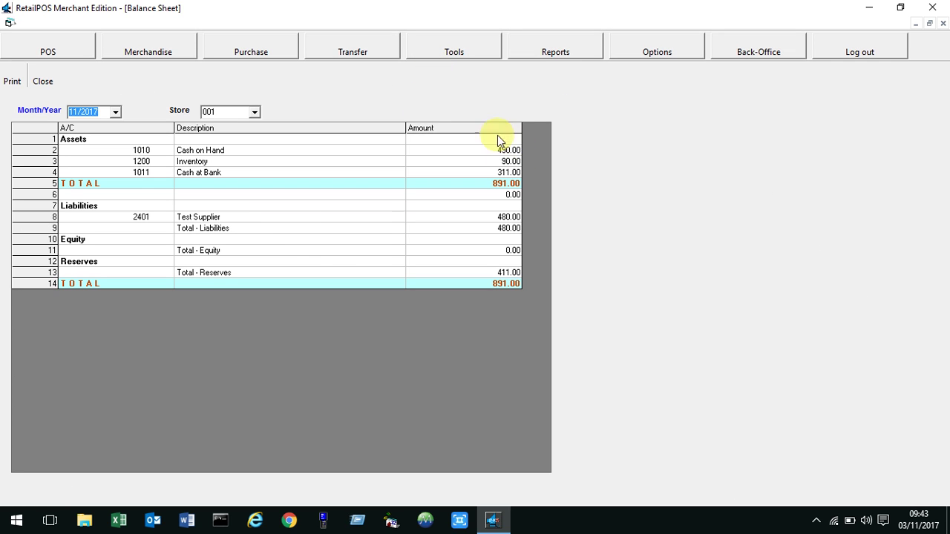
click(43, 81)
click(249, 38)
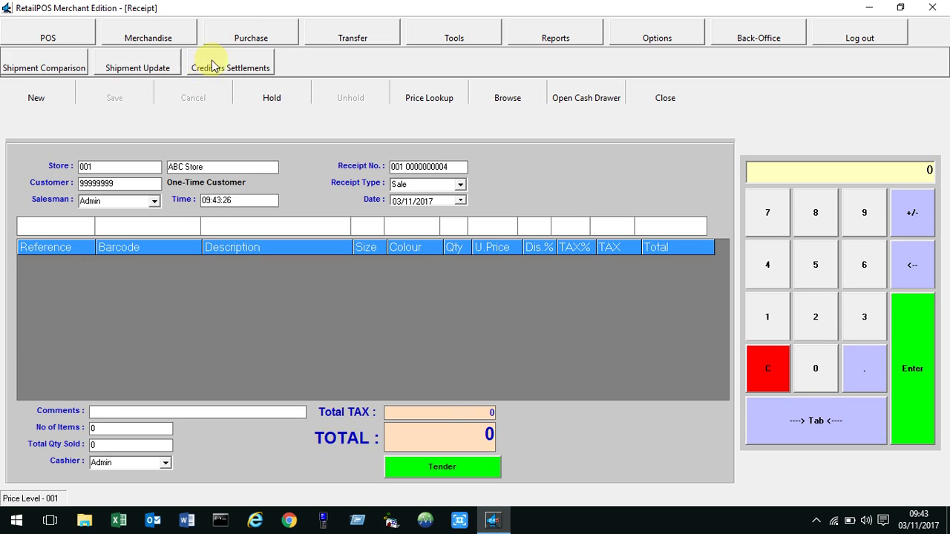
Pay invoice 1111 in full with 480.00 cash and save the settlement.
click(208, 67)
click(240, 176)
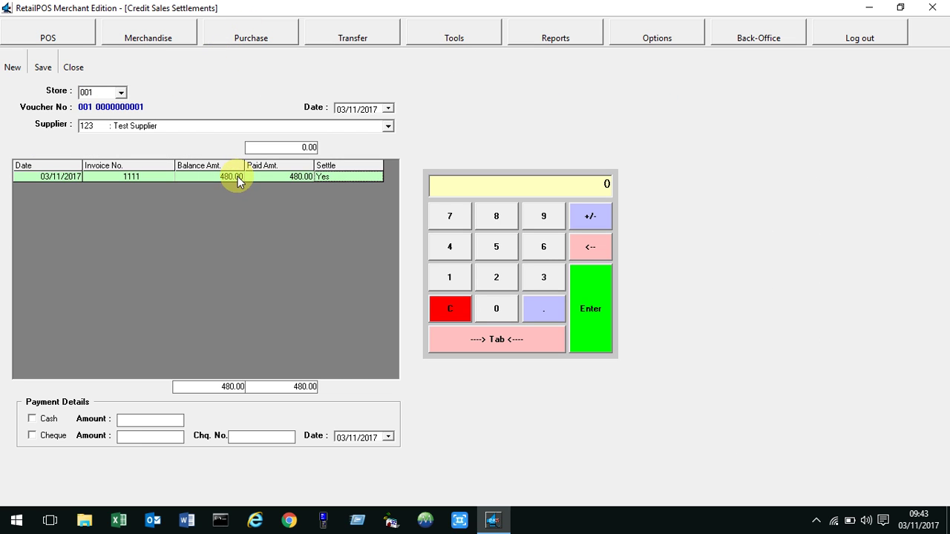
click(52, 420)
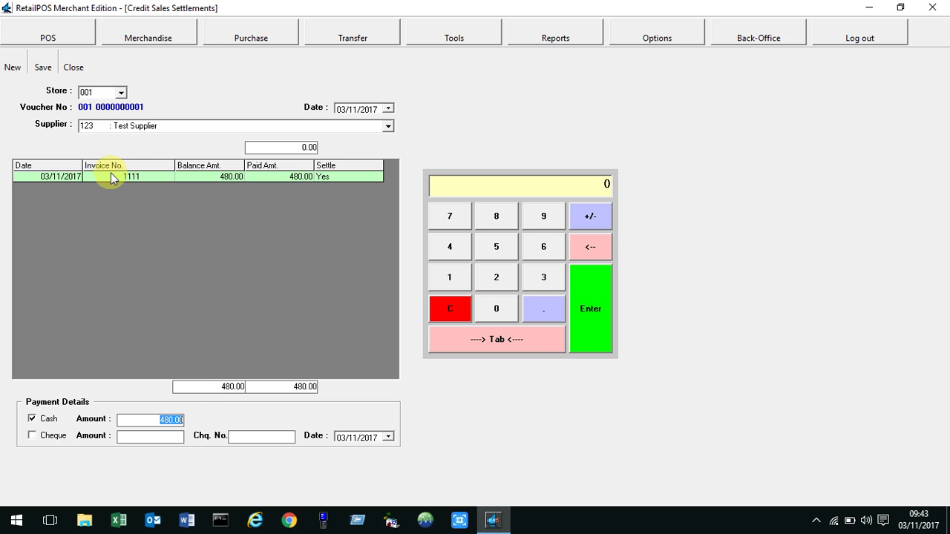
click(43, 67)
click(444, 311)
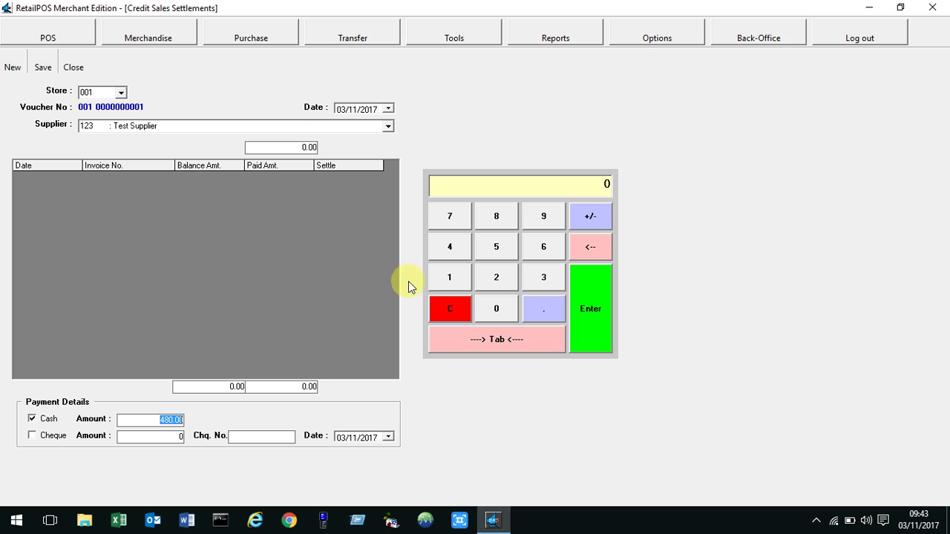
click(74, 67)
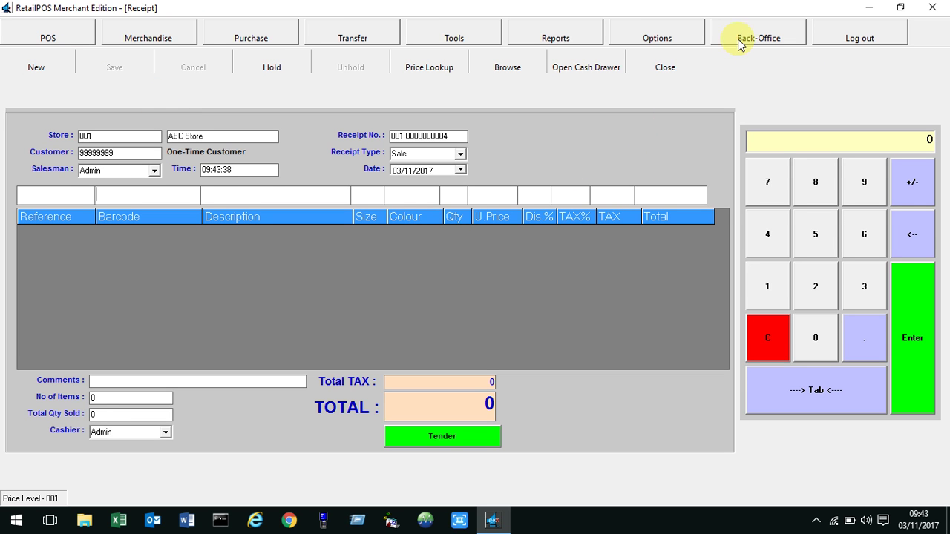
click(742, 39)
click(188, 69)
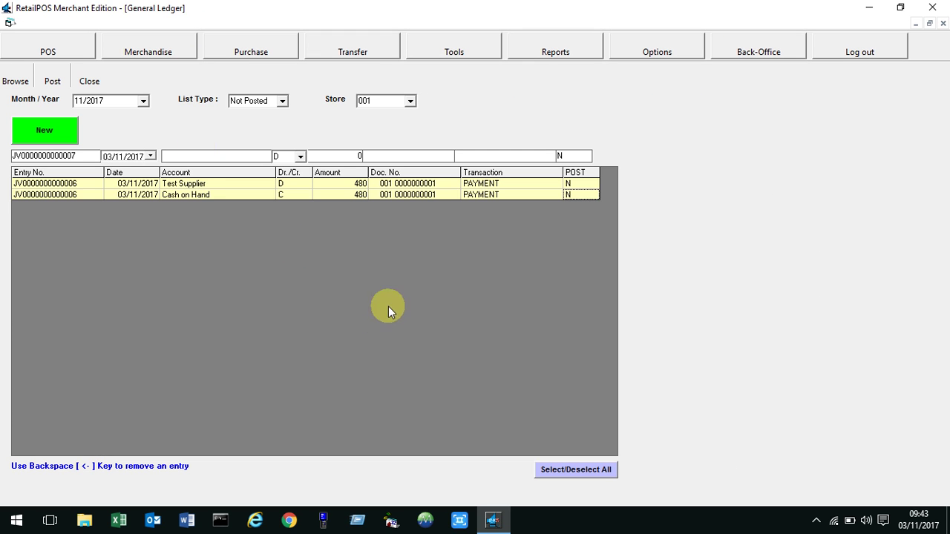
click(565, 473)
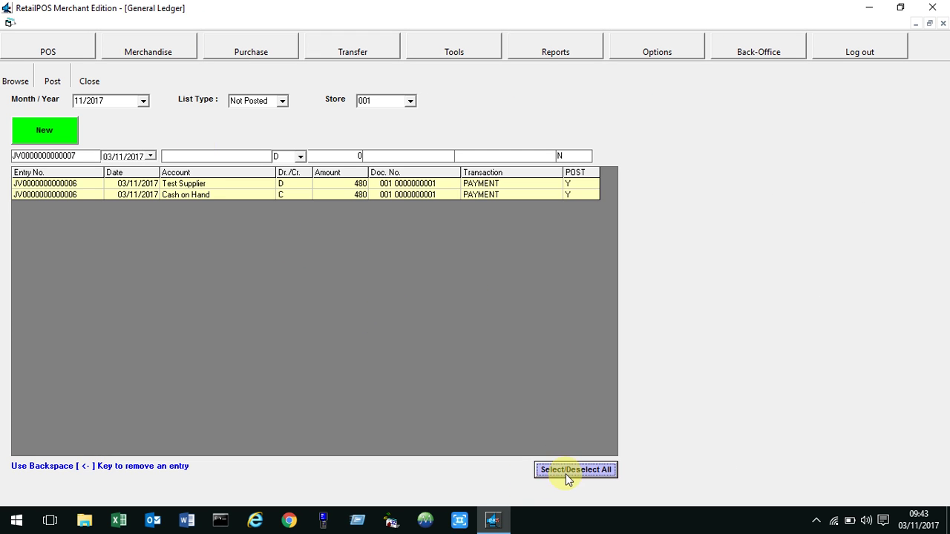
click(52, 81)
click(472, 311)
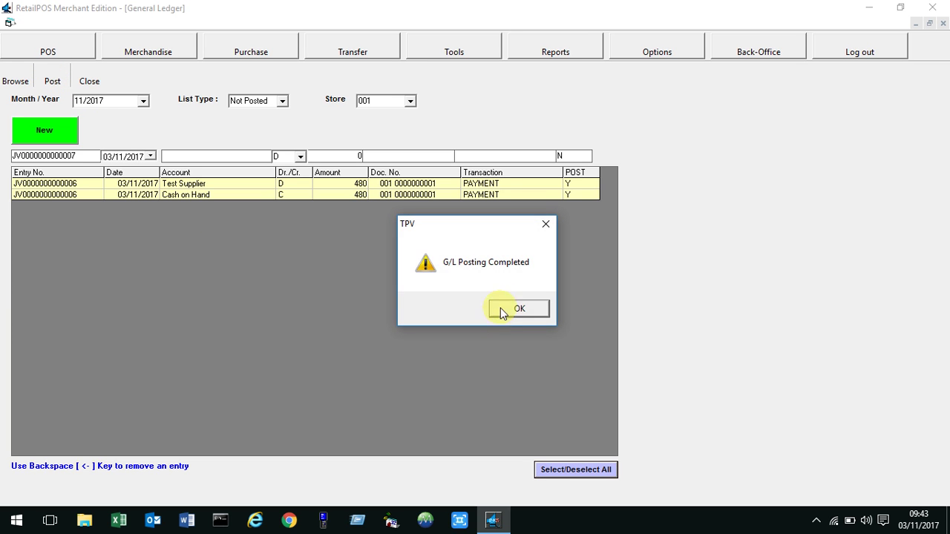
click(519, 309)
click(89, 81)
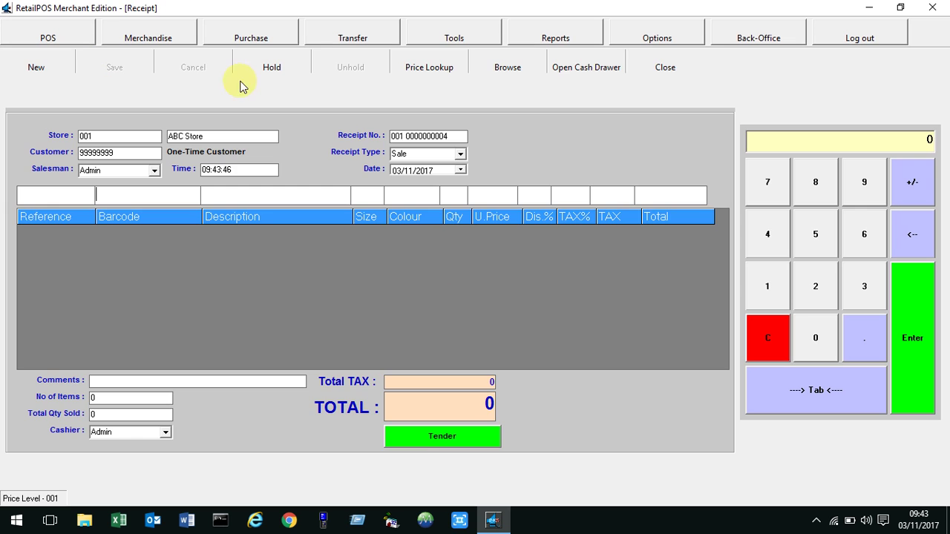
click(786, 43)
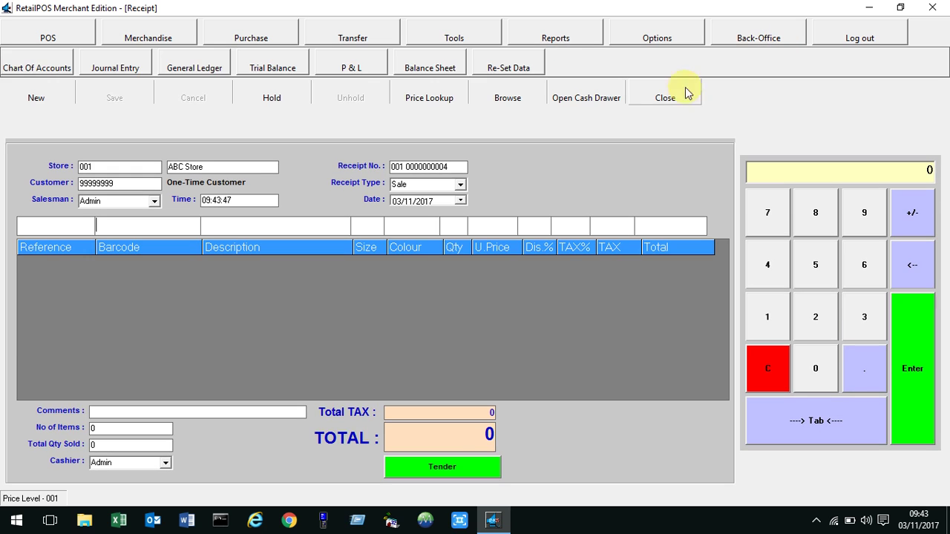
Open the 11/2017 Balance Sheet, now with no liabilities and 411.00 total assets.
click(416, 67)
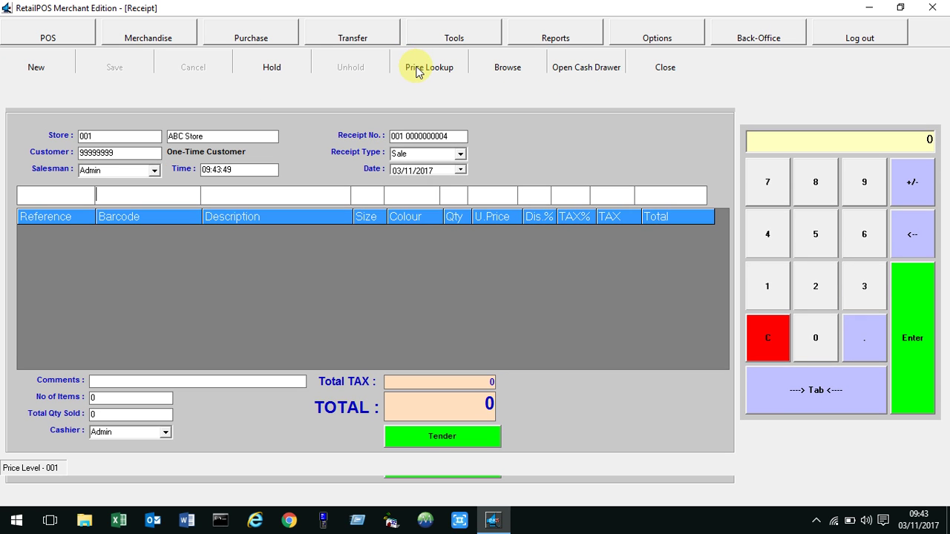